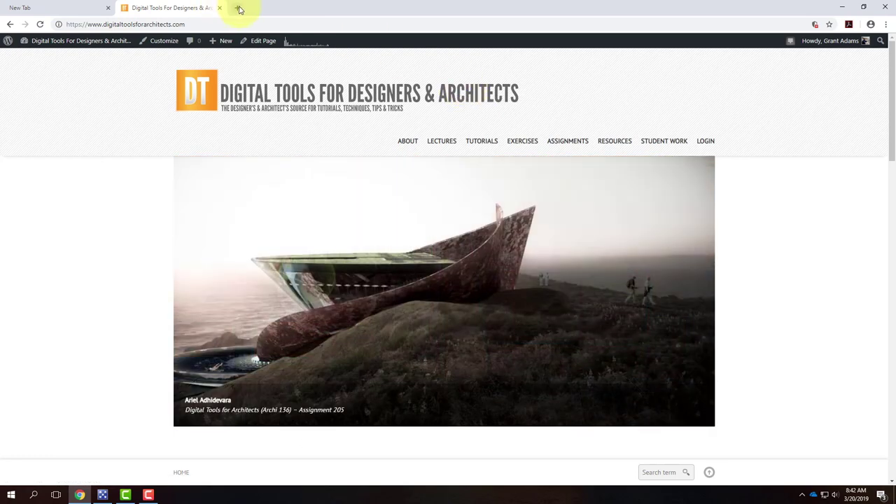
Step: Load paletton.com in a new Chrome tab
left_click(239, 8)
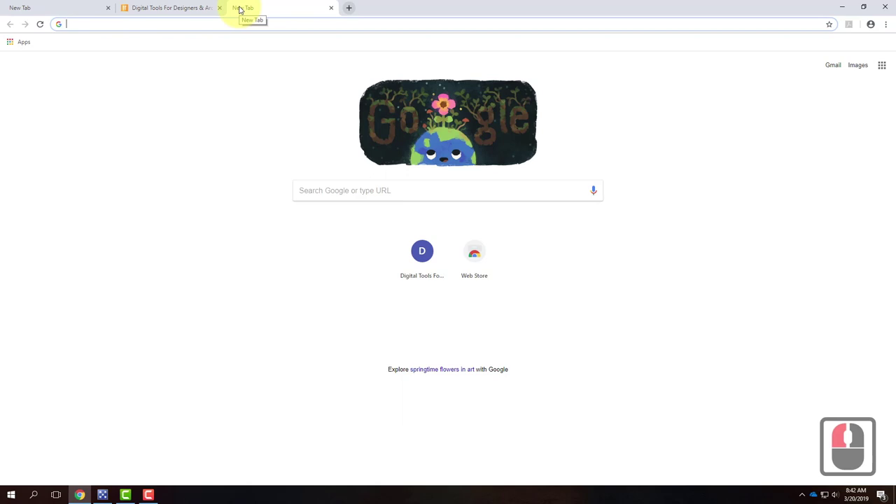
type("paletton.com")
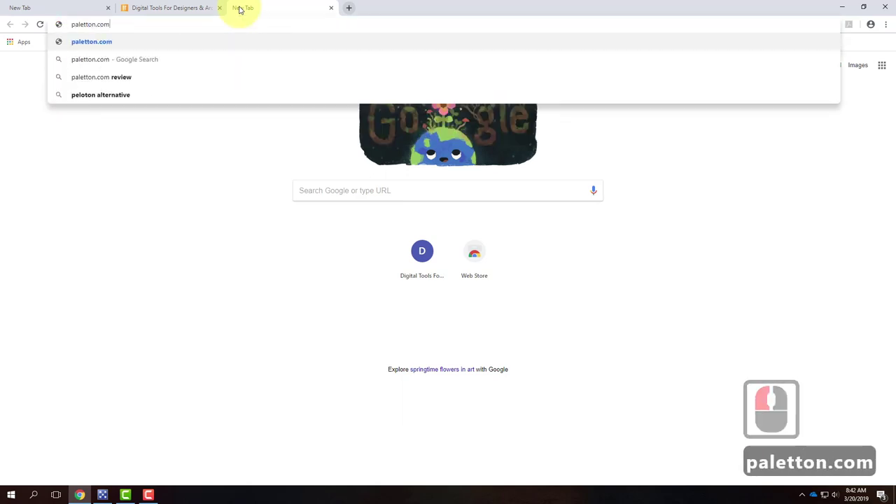
key("Return")
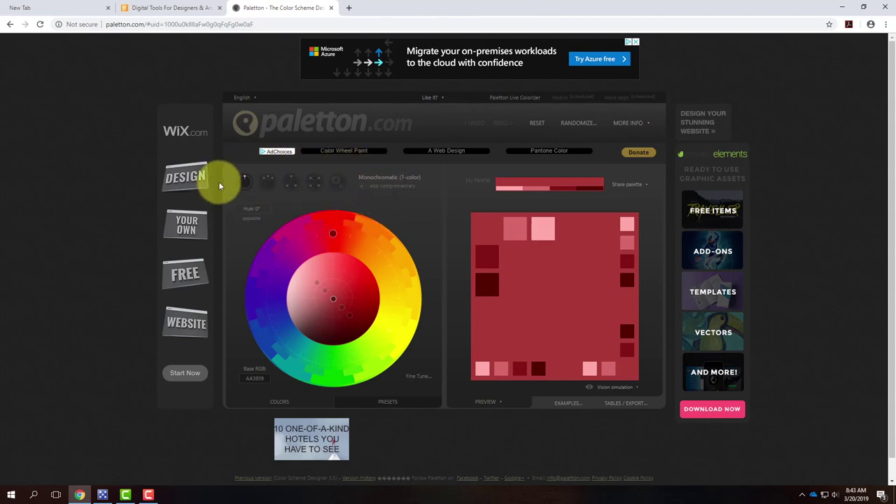
Step: Sweep the base hue around the wheel and tweak shade lightness in the single-colour scheme
left_click(332, 234)
left_click_drag(343, 237, 266, 333)
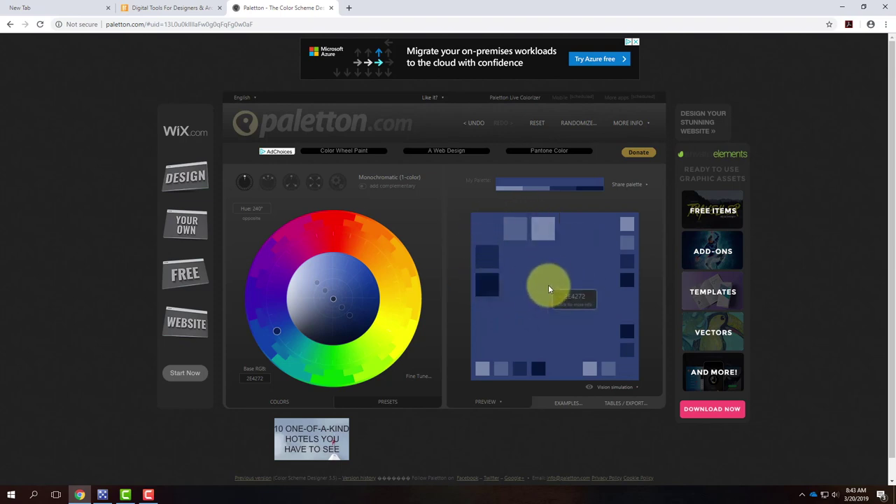
left_click_drag(293, 344, 407, 294)
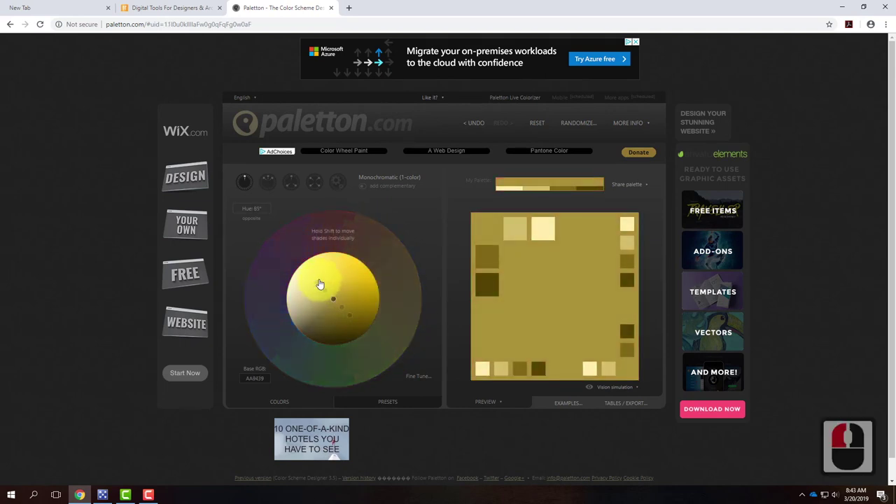
mouse_move(353, 320)
left_mouse_down()
mouse_move(365, 330)
mouse_move(340, 299)
mouse_move(352, 314)
mouse_move(340, 310)
mouse_move(353, 314)
mouse_move(342, 301)
mouse_move(354, 304)
mouse_move(342, 304)
mouse_move(362, 320)
mouse_move(354, 317)
left_mouse_up()
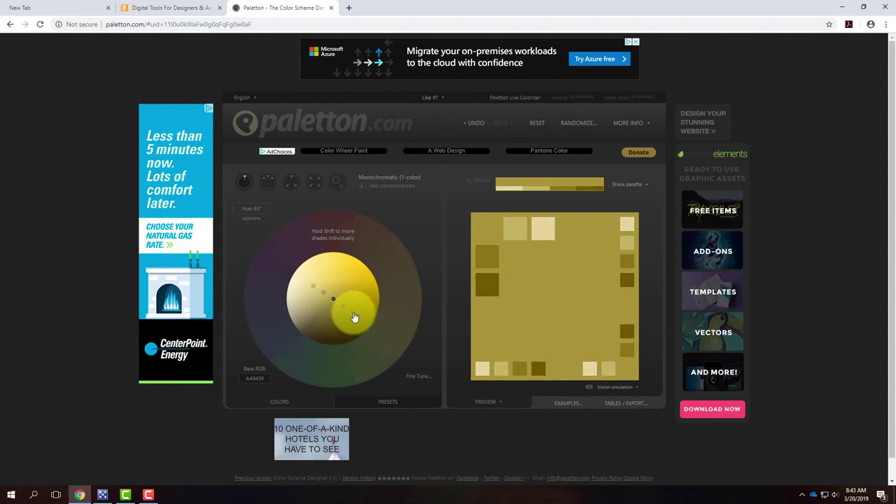
left_click(244, 180)
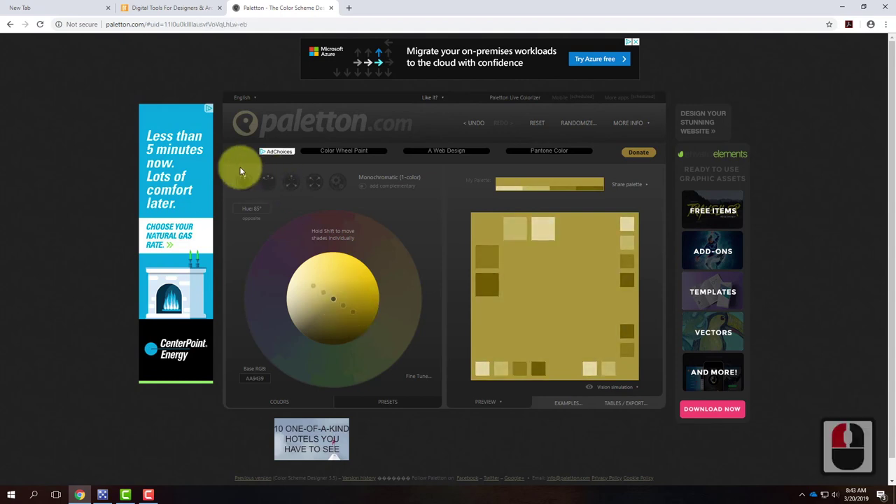
Step: Switch to the Adjacent scheme with 25° spacing and a purple 270° base hue
left_click(271, 183)
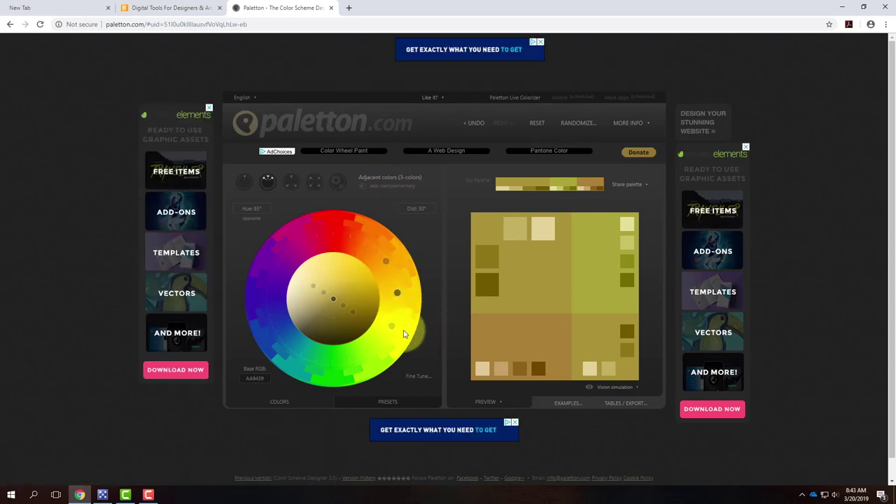
mouse_move(384, 261)
left_mouse_down()
mouse_move(346, 240)
mouse_move(390, 273)
left_mouse_up()
left_click_drag(413, 311, 262, 299)
left_click(342, 309)
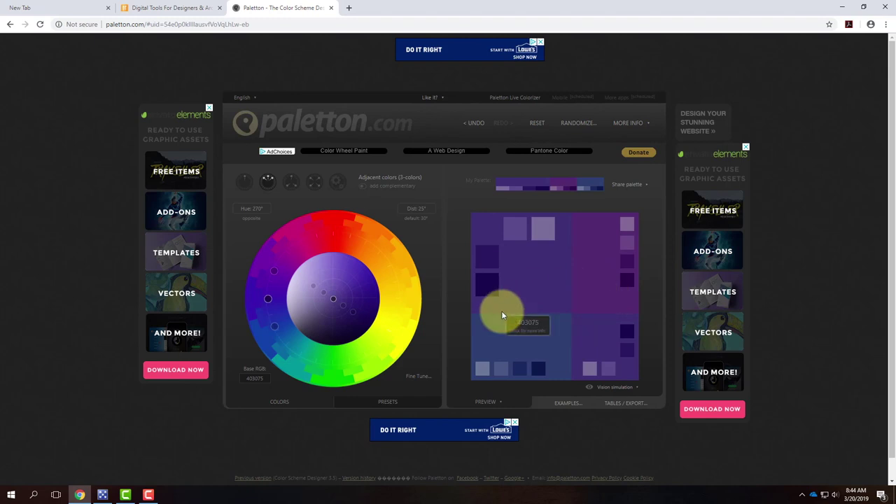
Step: Switch to a triad scheme and rotate the base hue to gold 60°
left_click(294, 185)
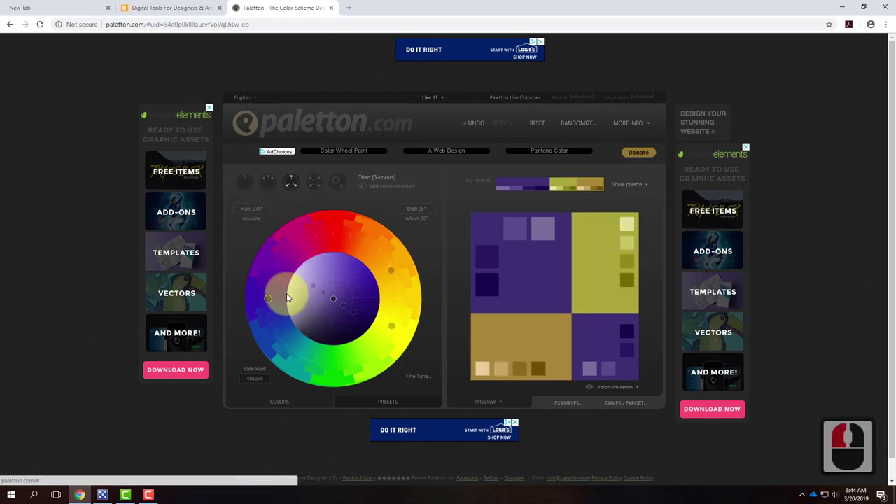
left_click(261, 299)
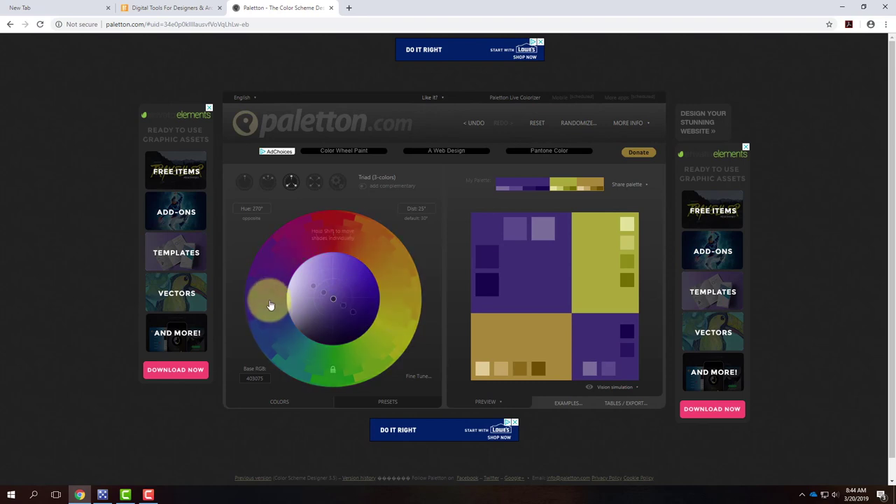
left_click_drag(268, 300, 386, 260)
left_click(567, 280)
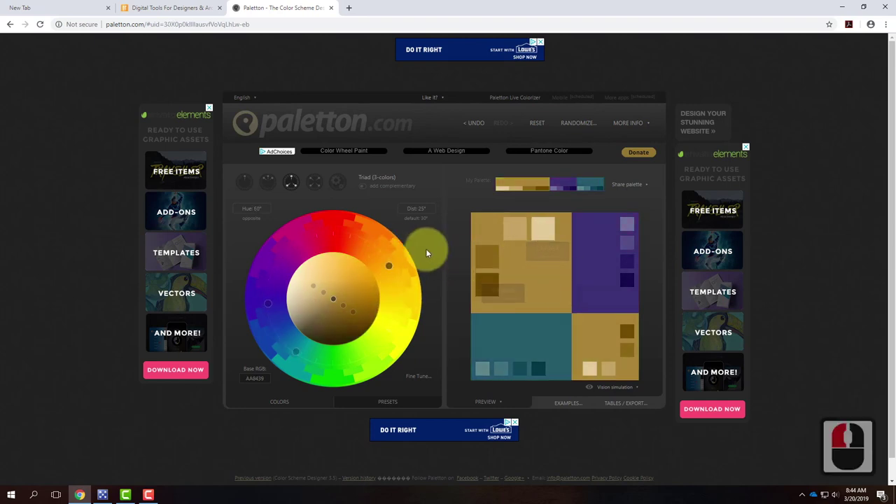
Step: Switch to a tetrad scheme with the base hue at red 360° (AA3939)
left_click(252, 319)
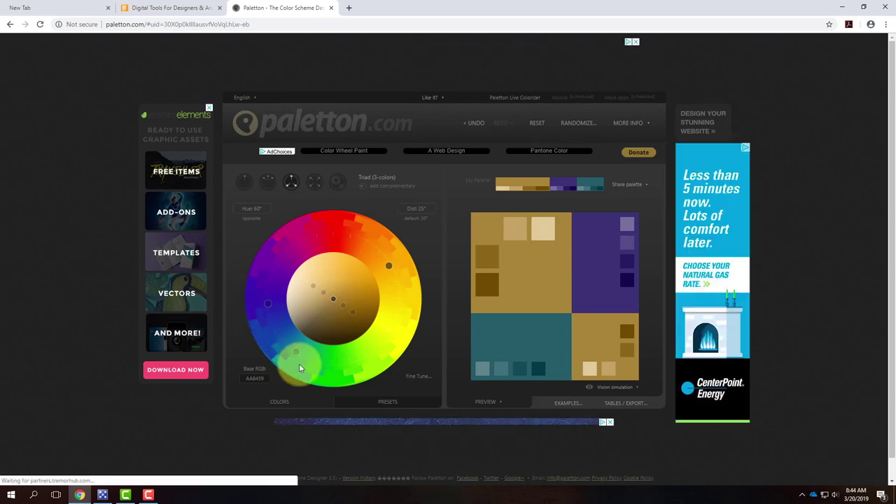
left_click(312, 187)
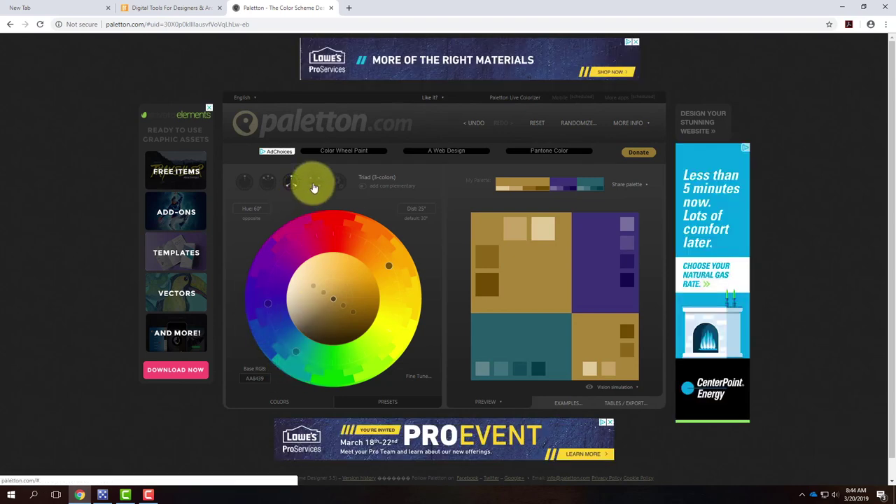
left_click(313, 186)
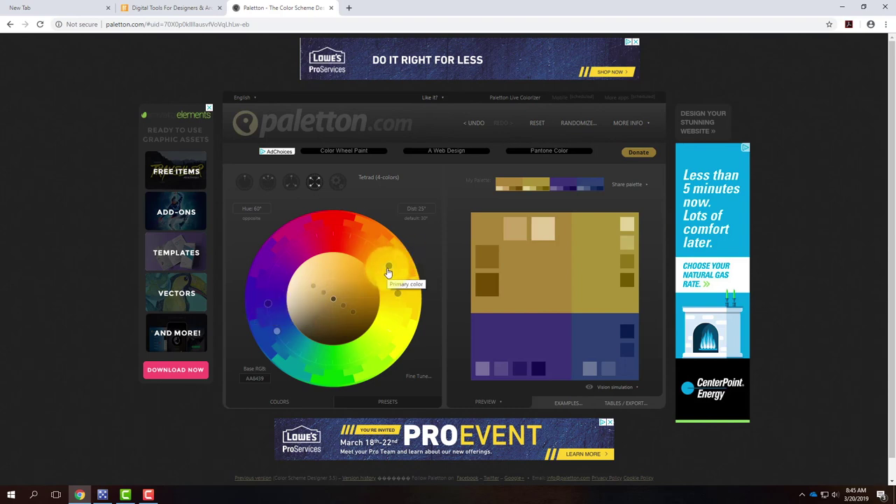
left_click_drag(389, 270, 335, 238)
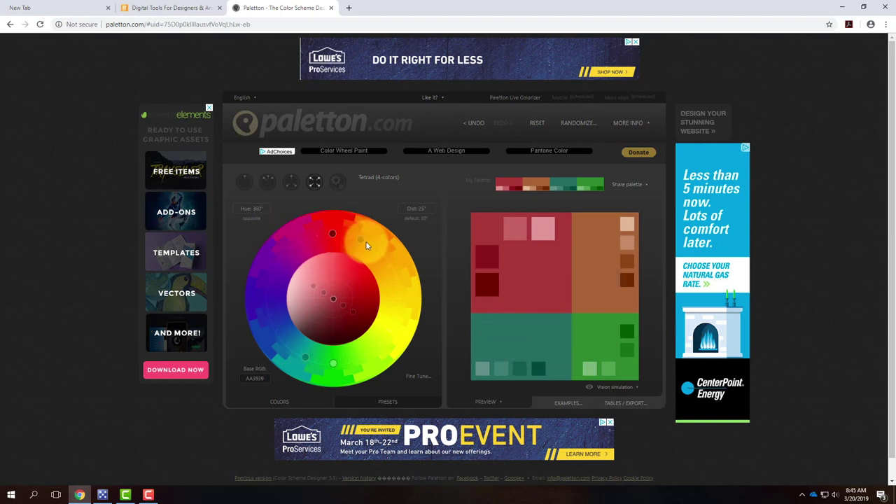
Step: Try Free style, then build a triad with the base hue dragged to teal 209° (226765)
left_click(336, 182)
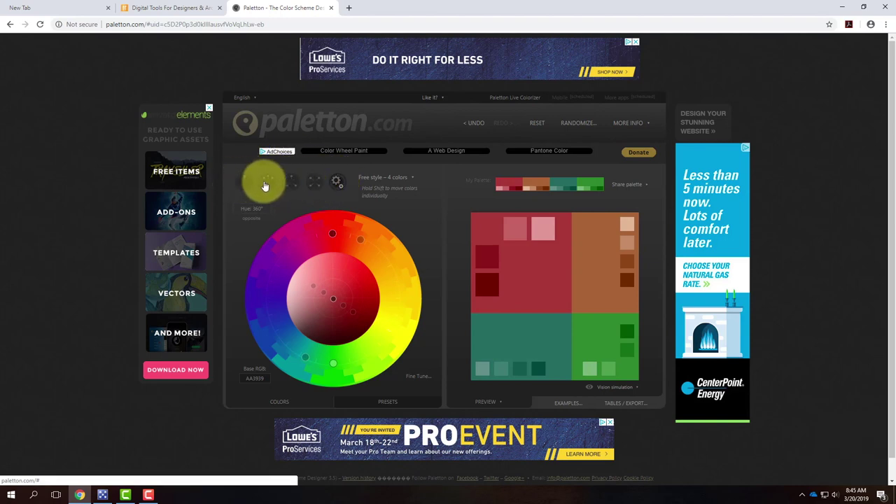
left_click(294, 188)
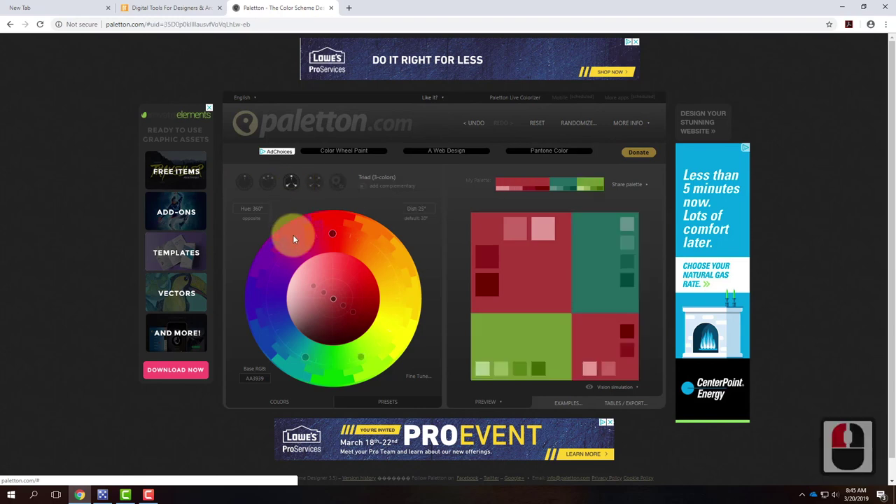
left_click(334, 237)
left_click_drag(335, 237, 276, 331)
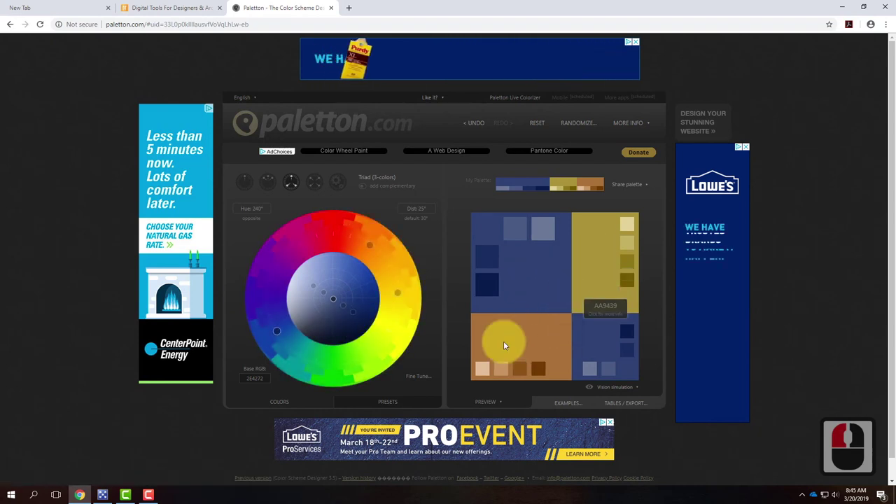
left_click_drag(275, 331, 301, 361)
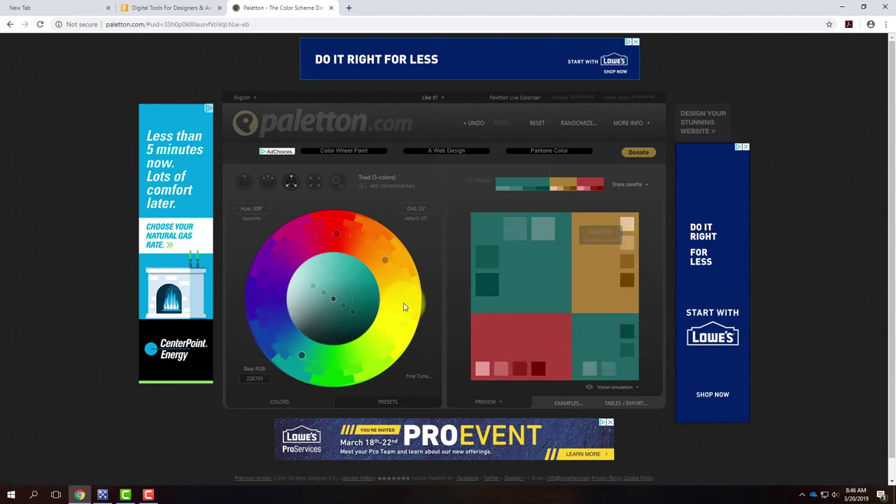
Step: View the colour table, select the teal's RGB 34-103-101, and minimise Chrome
left_click(625, 404)
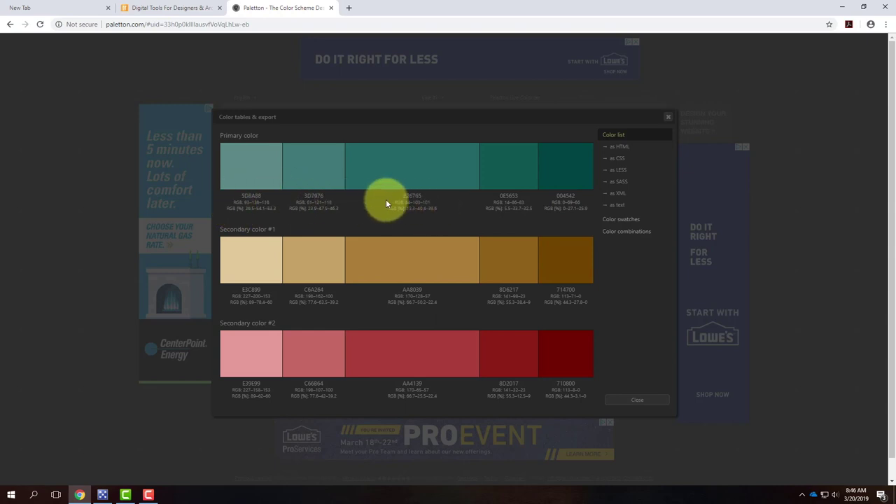
left_click_drag(392, 200, 440, 202)
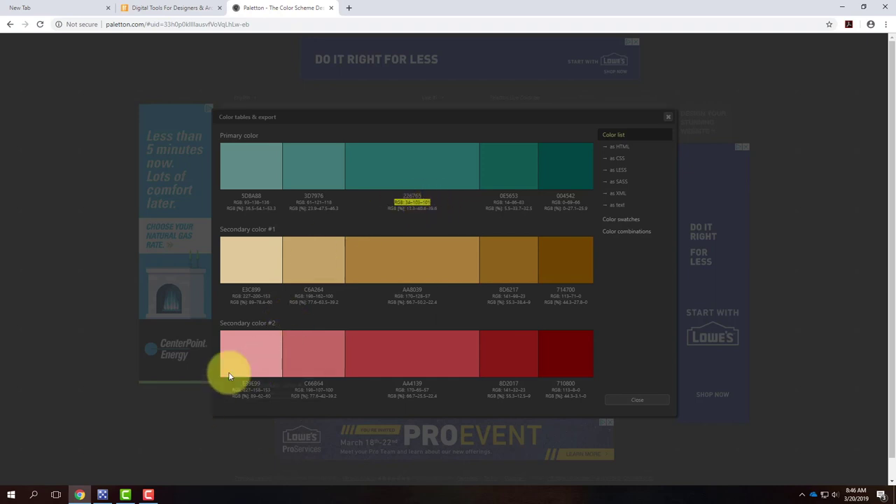
left_click(836, 7)
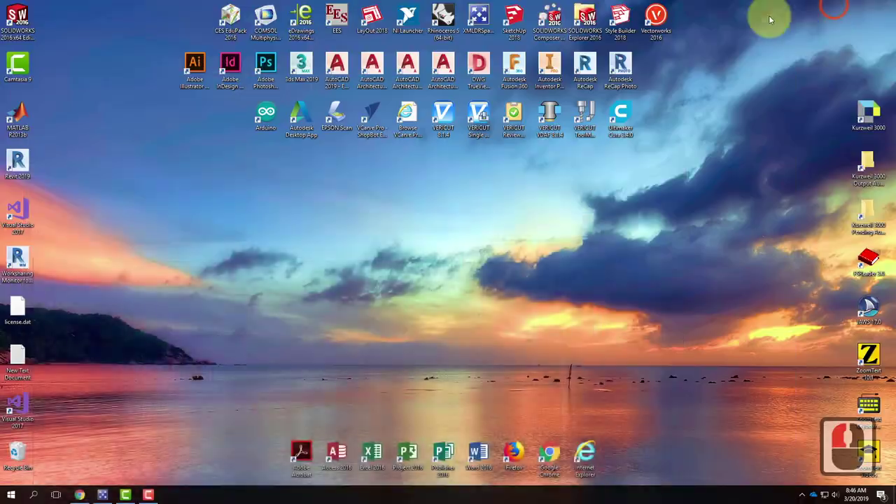
Step: Launch Illustrator, create a 1366 × 768 px Web Common document, and close the welcome tour
double_click(188, 69)
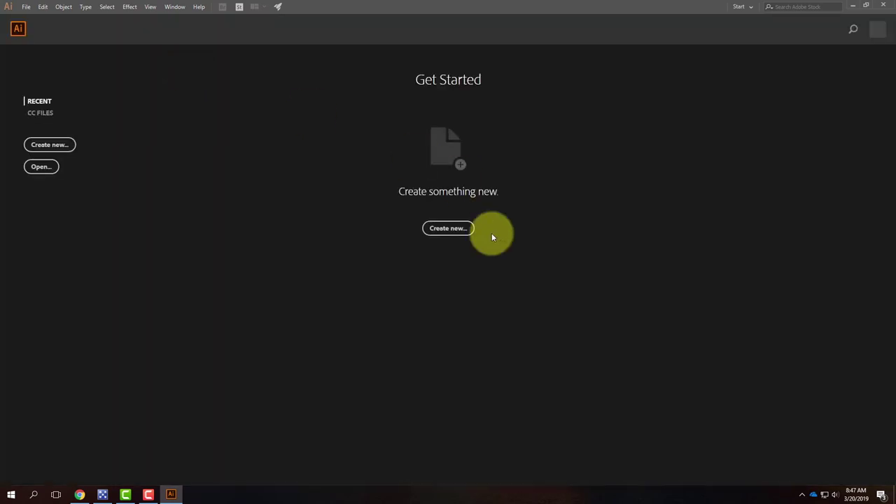
left_click(433, 228)
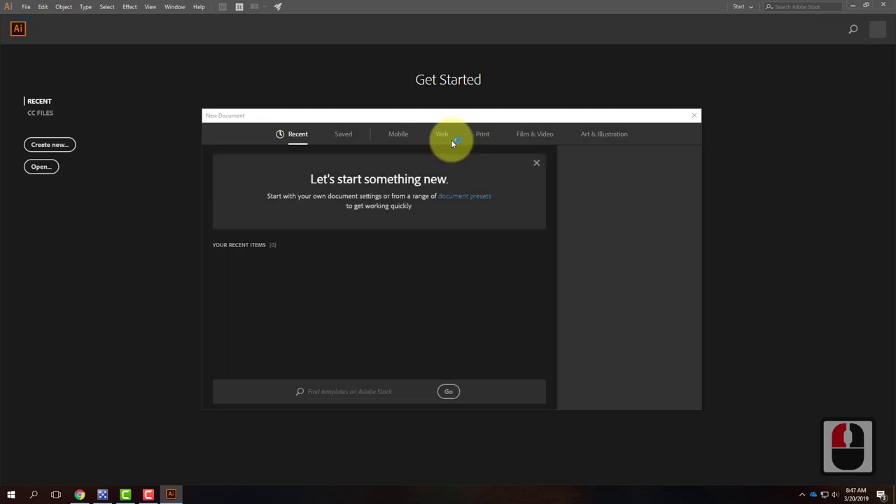
left_click(444, 134)
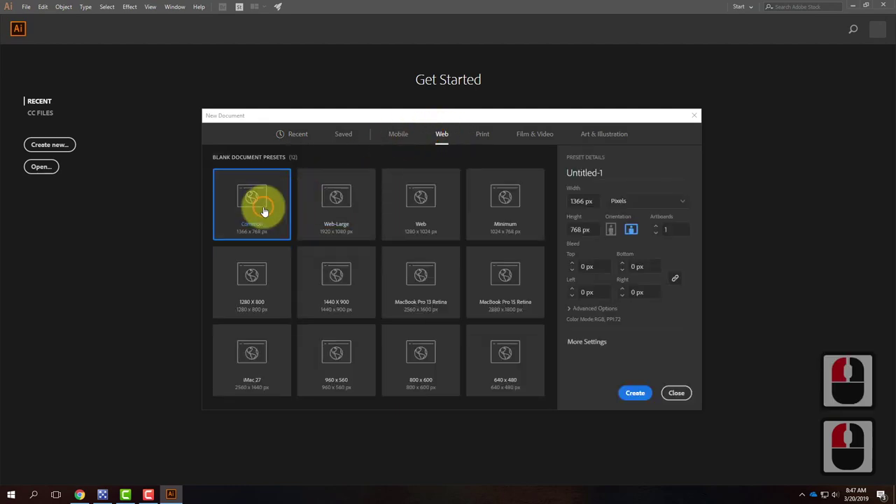
double_click(264, 209)
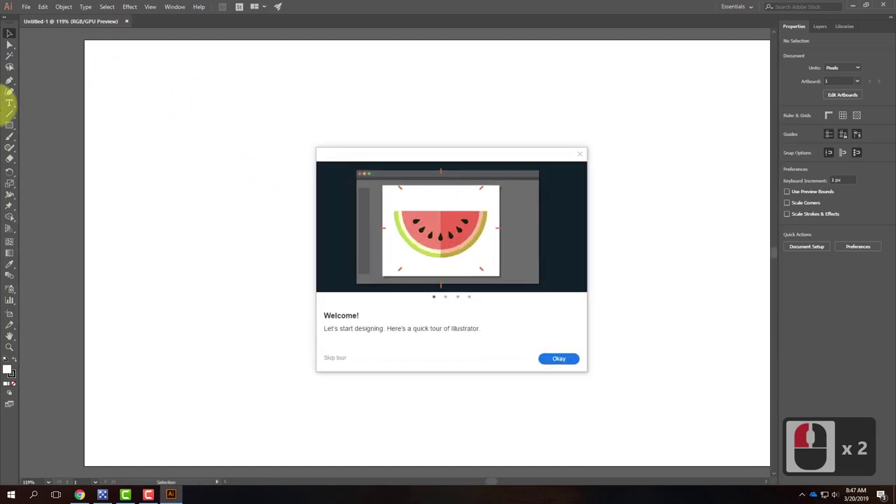
left_click(579, 154)
Step: Enter RGB 34, 103, 101 in the fill colour's Color Picker
double_click(8, 372)
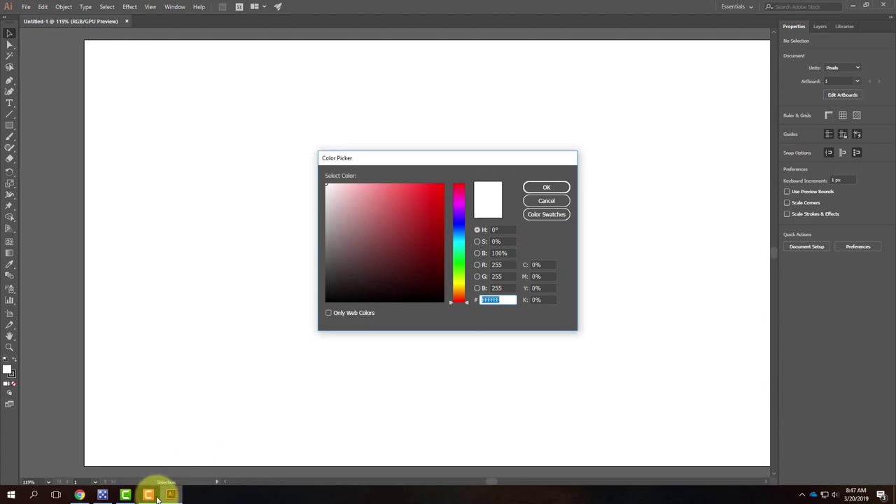
left_click(81, 496)
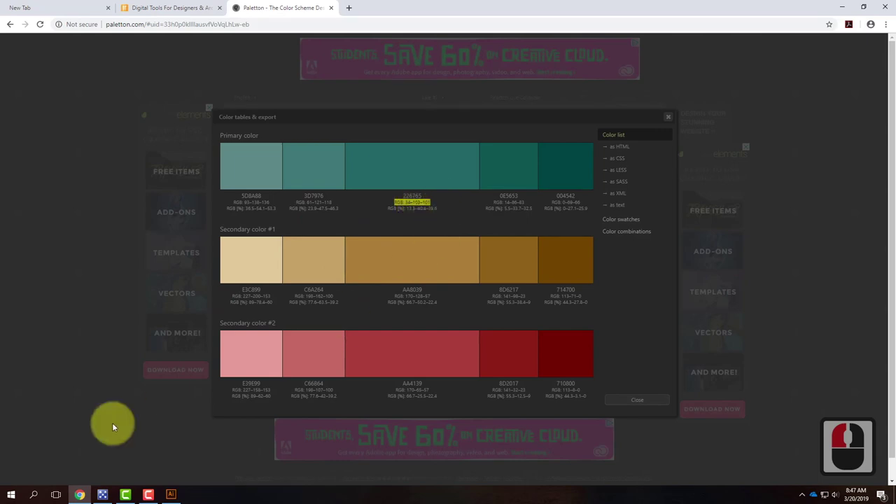
left_click(170, 494)
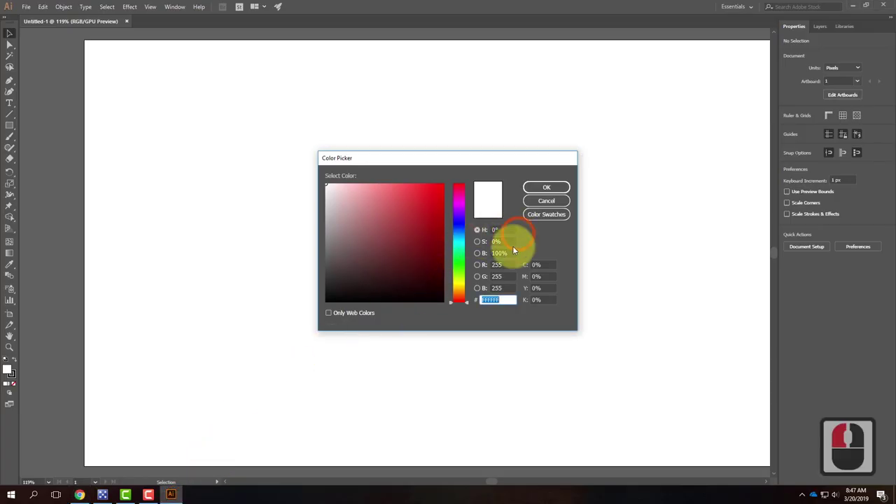
double_click(501, 265)
type("34")
key("Tab")
type("103")
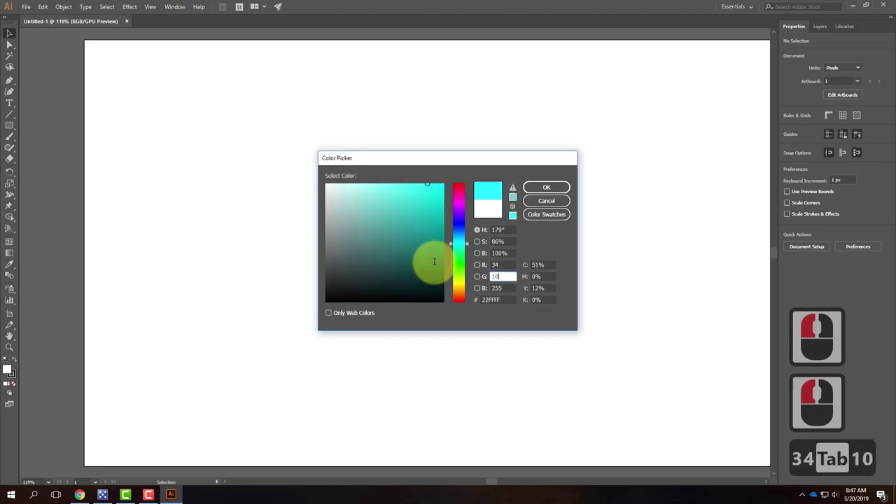
key("Tab")
type("101")
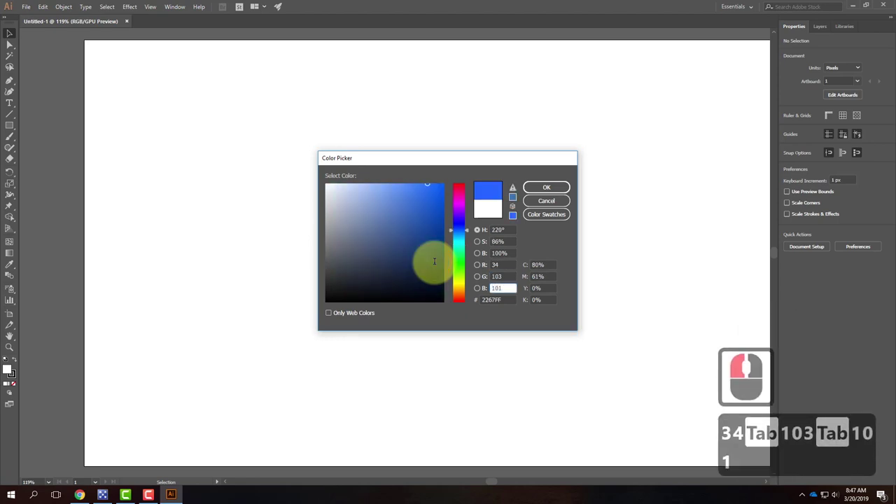
key("Tab")
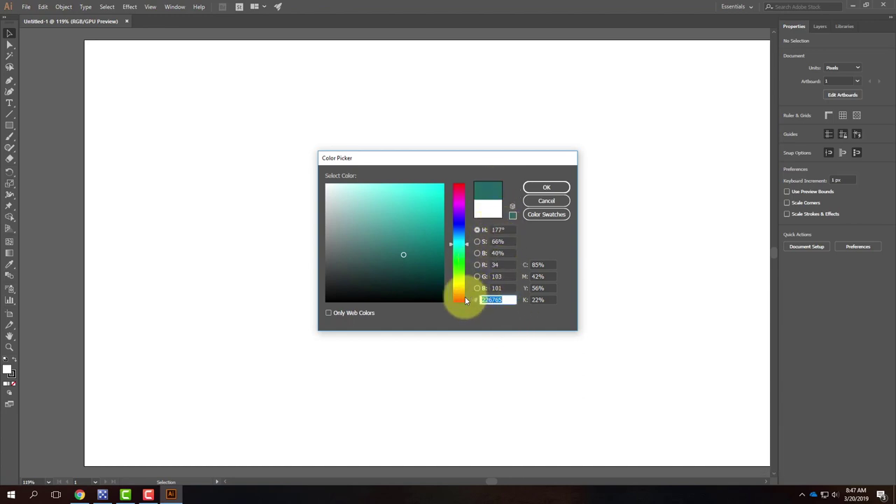
Step: Check hex 226765 against Paletton, paste it, and confirm the teal fill
left_click_drag(510, 300, 480, 301)
key("ctrl+c")
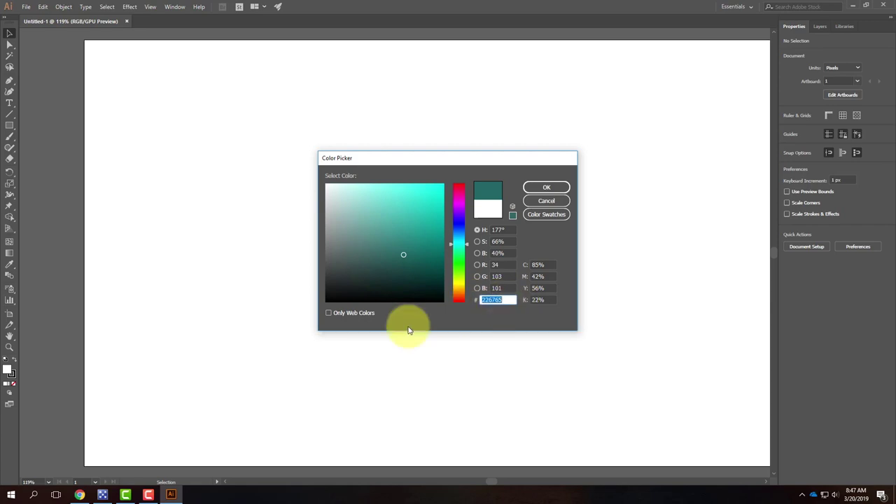
left_click(174, 496)
left_click(78, 496)
left_click(335, 244)
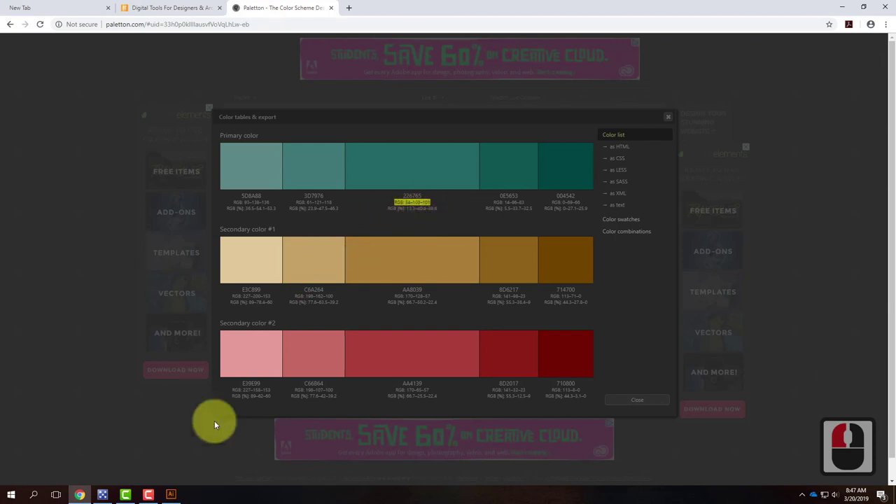
left_click(170, 495)
key("ctrl+v")
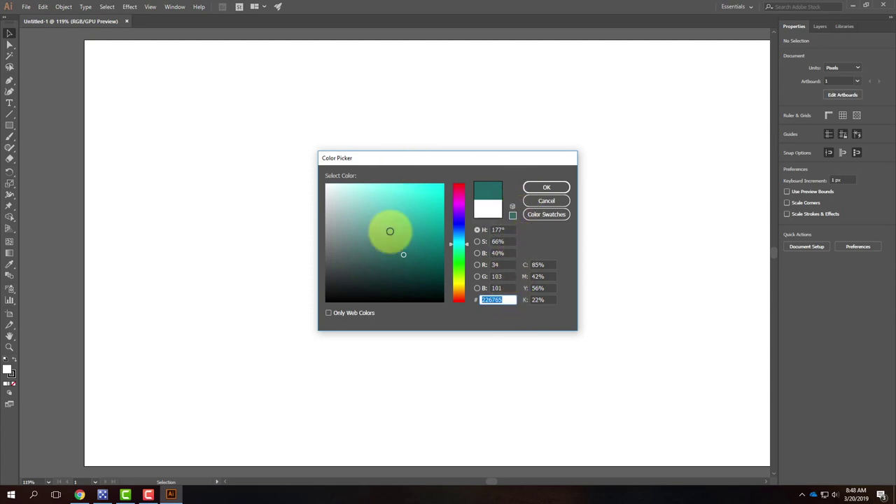
left_click(545, 186)
Step: Draw a teal rectangle near the artboard centre with the Rectangle tool
left_click(113, 136)
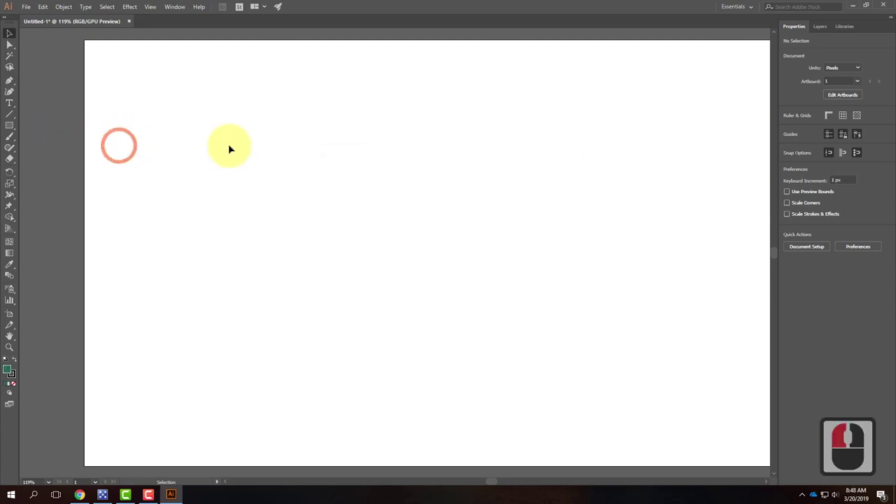
left_click(9, 126)
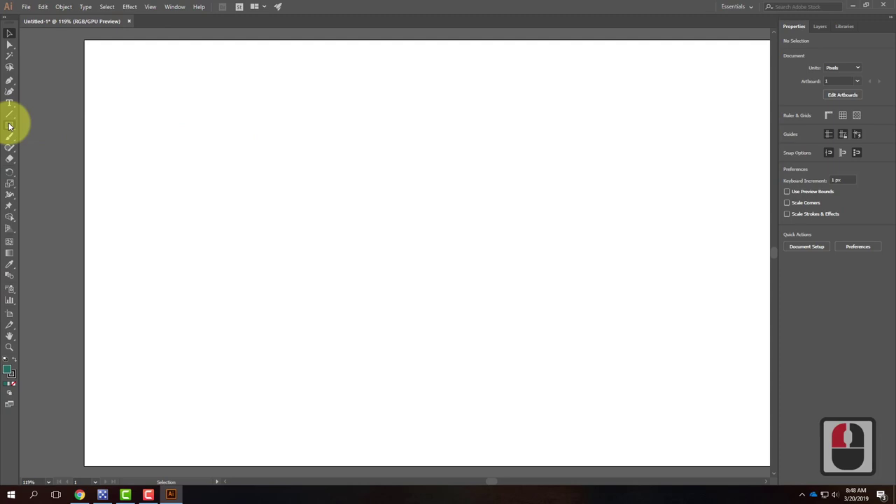
left_click_drag(336, 128, 497, 322)
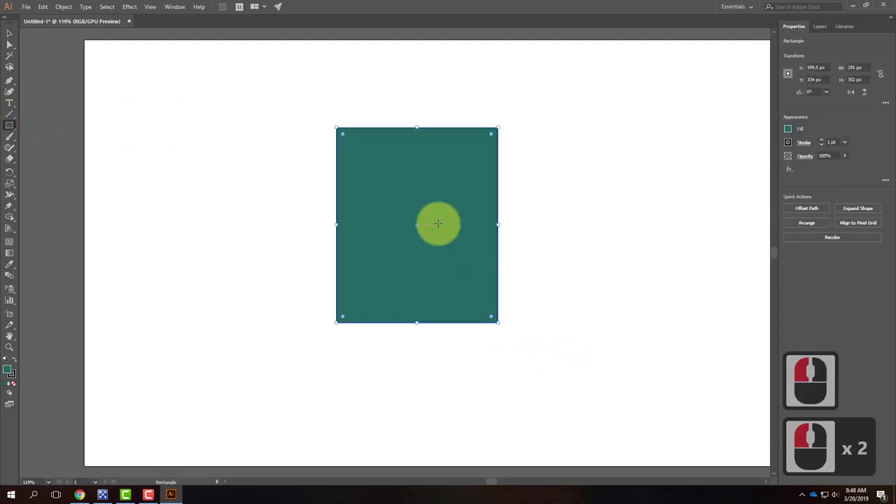
Step: Return to the Paletton colour table in Chrome
left_click(125, 495)
left_click(171, 494)
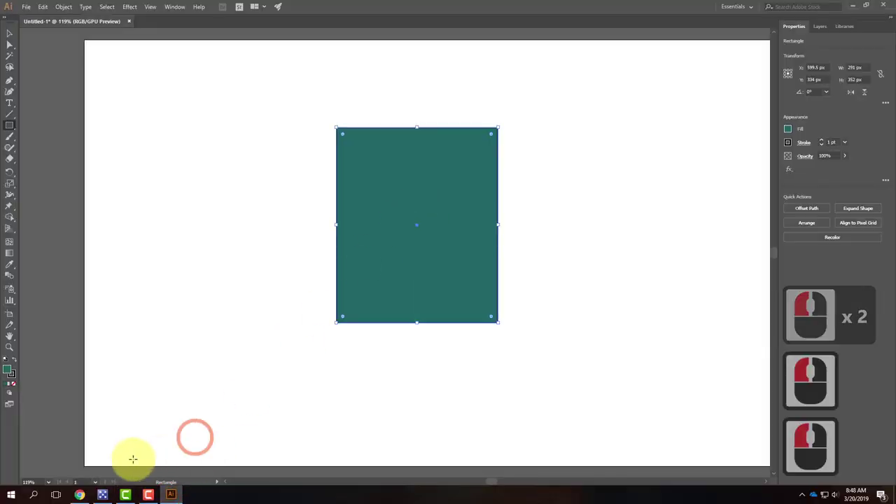
left_click(79, 494)
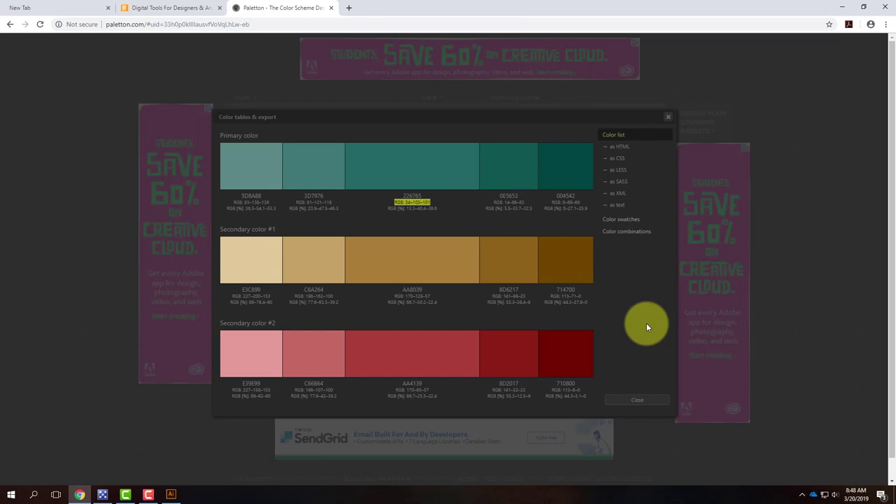
Step: Export the swatches as mypalette.aco (Photoshop ACO) and minimise Chrome
left_click(628, 223)
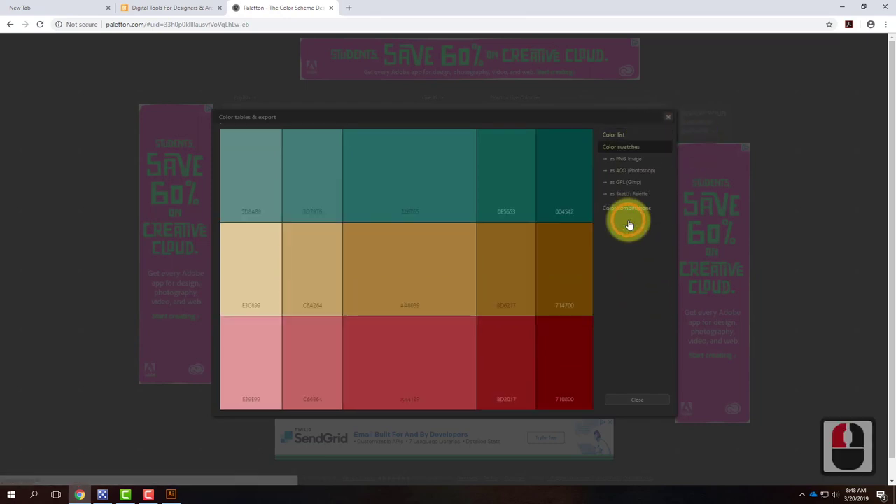
left_click(630, 172)
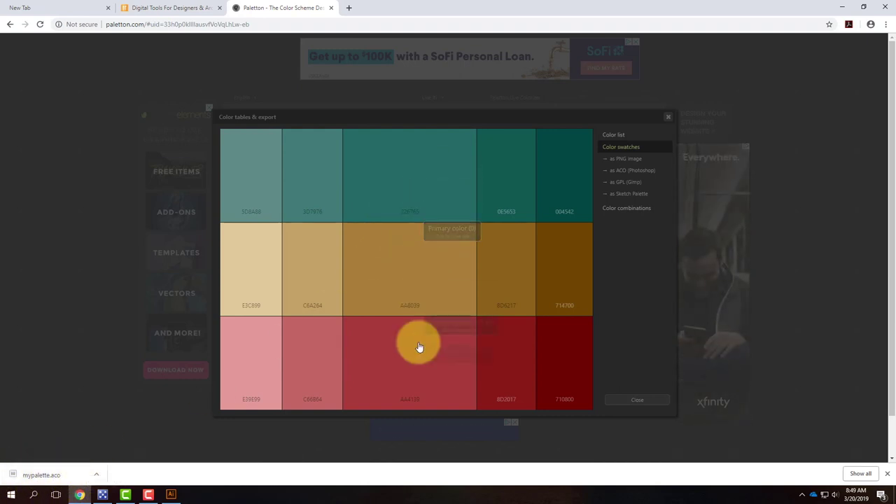
left_click(840, 7)
Step: Minimise Illustrator and Camtasia, then launch Adobe Photoshop from the desktop
left_click(853, 6)
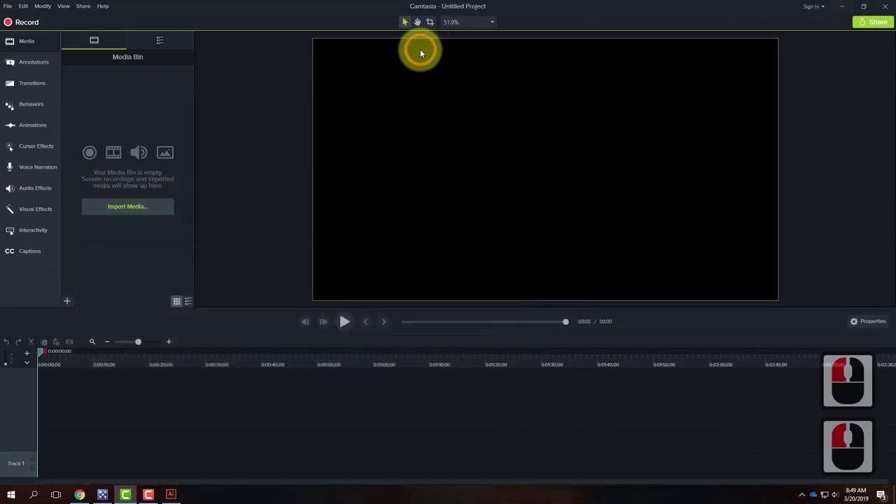
left_click(841, 7)
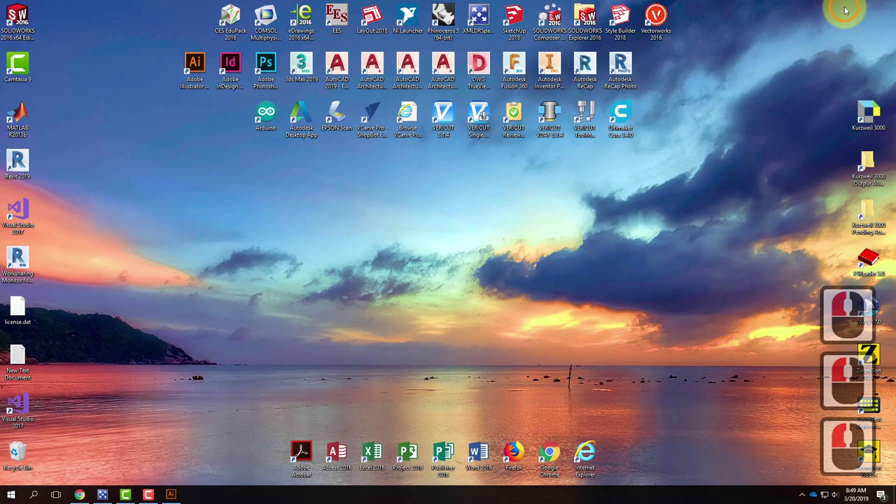
double_click(266, 63)
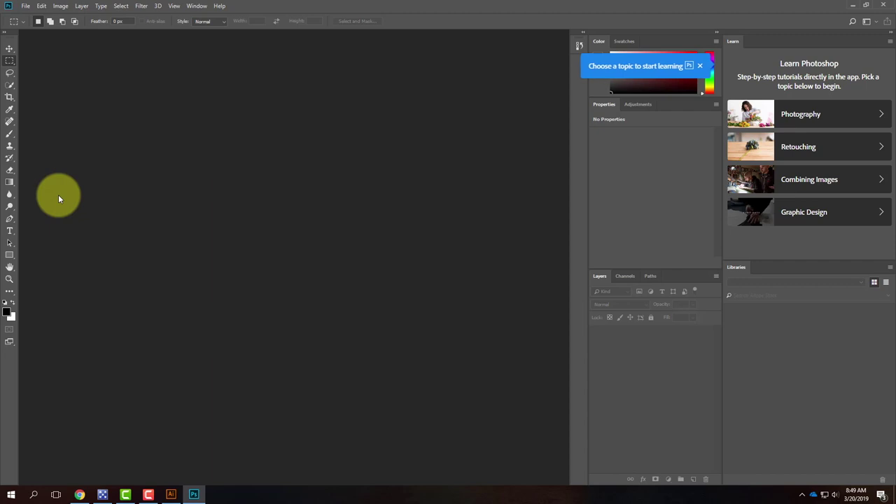
Step: Open Photoshop's Preset Manager, move it left, and set Preset Type to Swatches
left_click(26, 7)
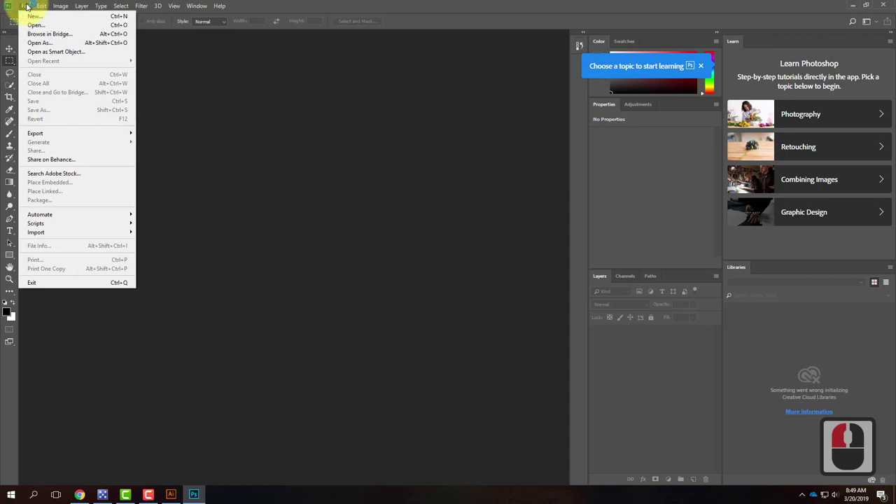
mouse_move(41, 6)
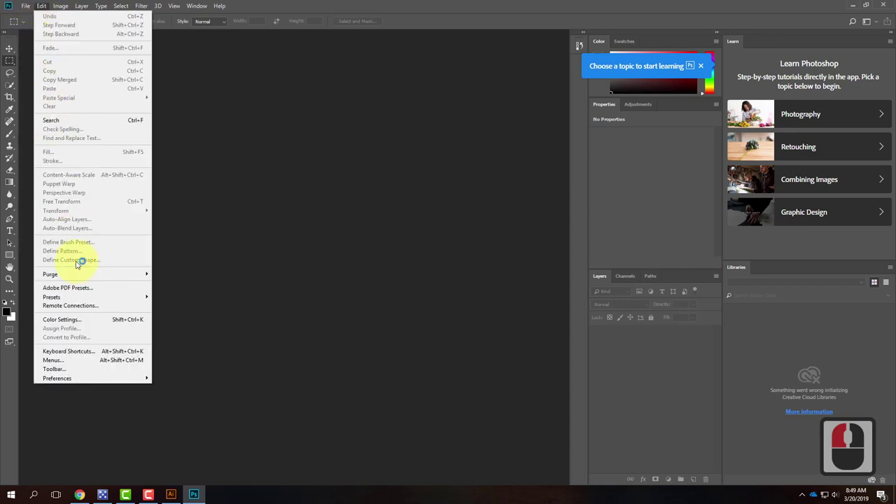
mouse_move(76, 300)
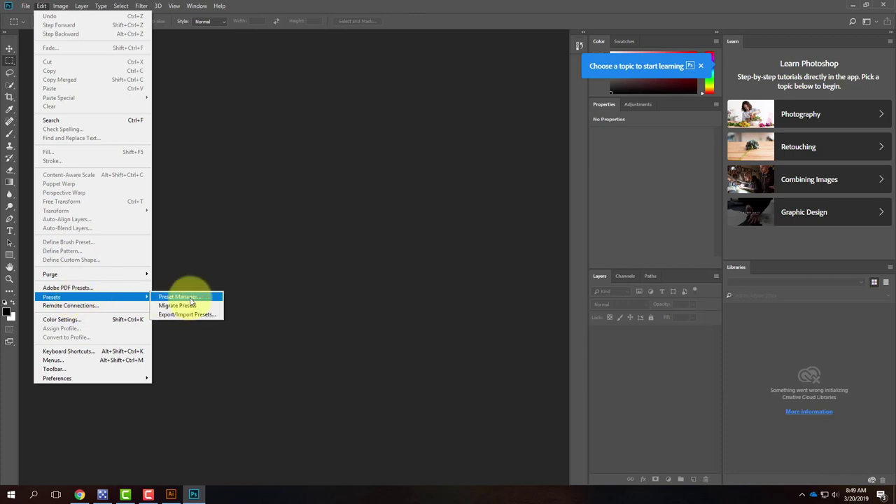
left_click(178, 296)
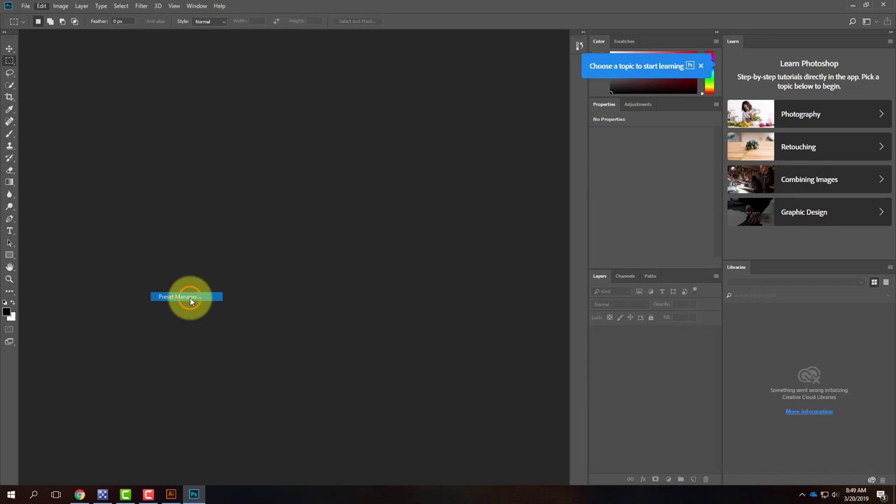
left_click_drag(377, 78, 239, 81)
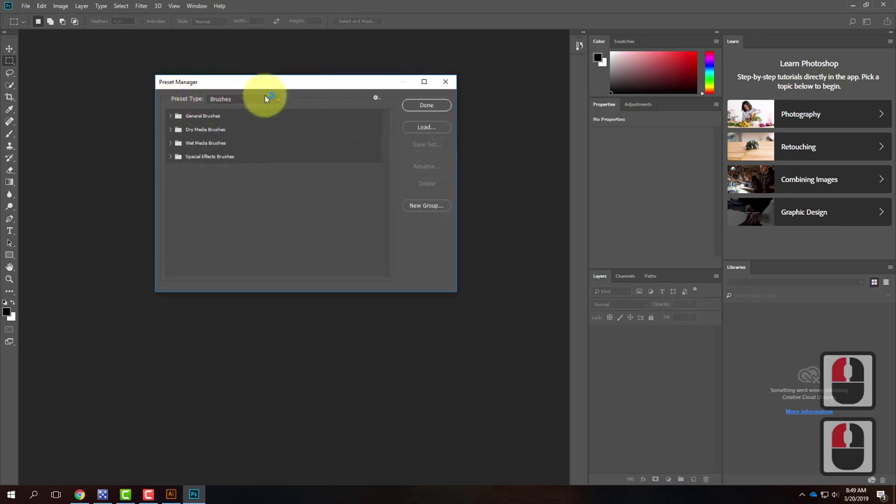
left_click(249, 100)
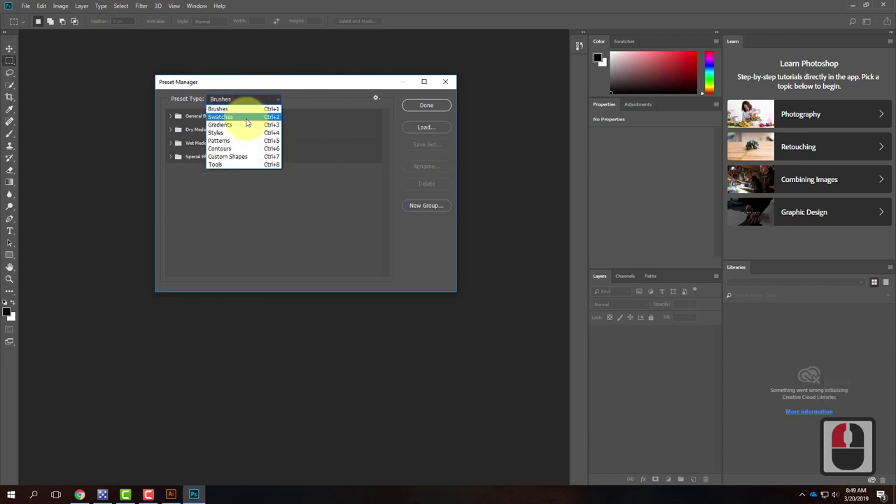
left_click(247, 119)
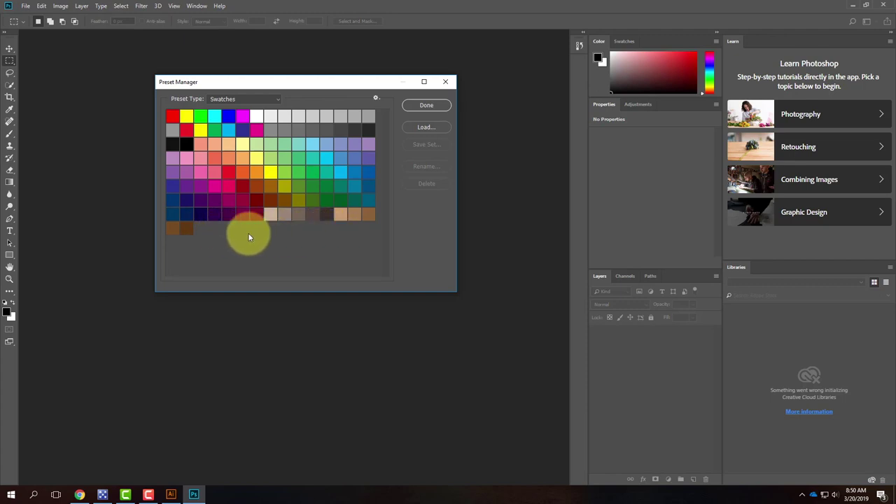
Step: Load mypalette.aco from the Downloads folder into the swatch presets
left_click(424, 128)
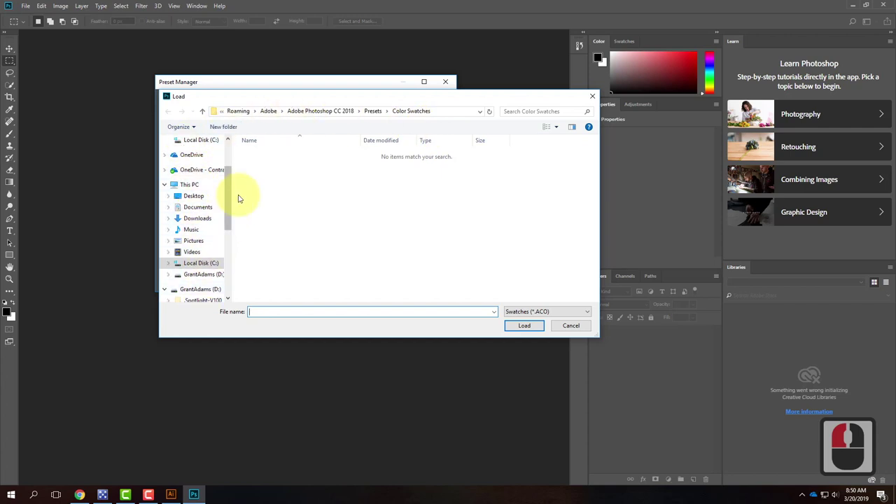
left_click_drag(231, 190, 234, 145)
double_click(187, 170)
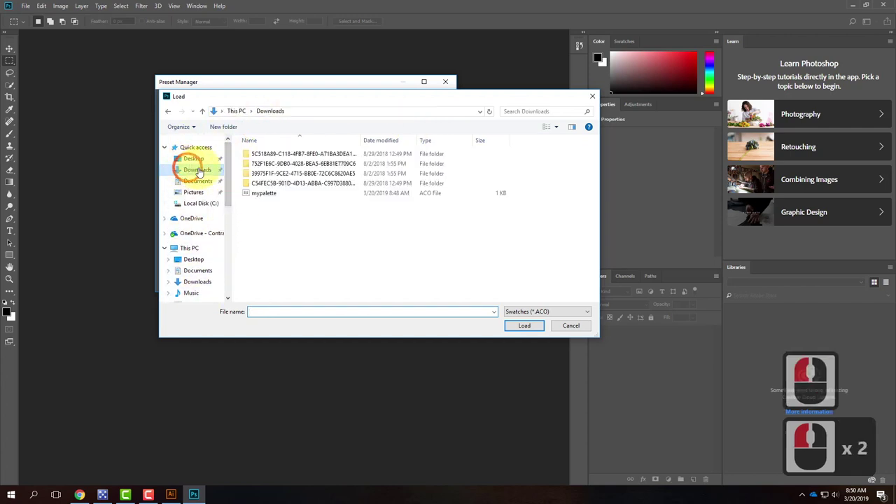
left_click(263, 193)
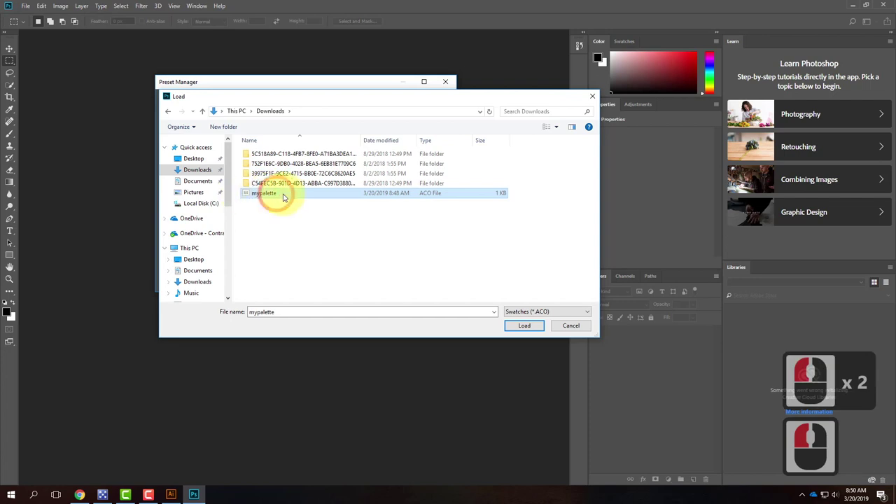
left_click(525, 326)
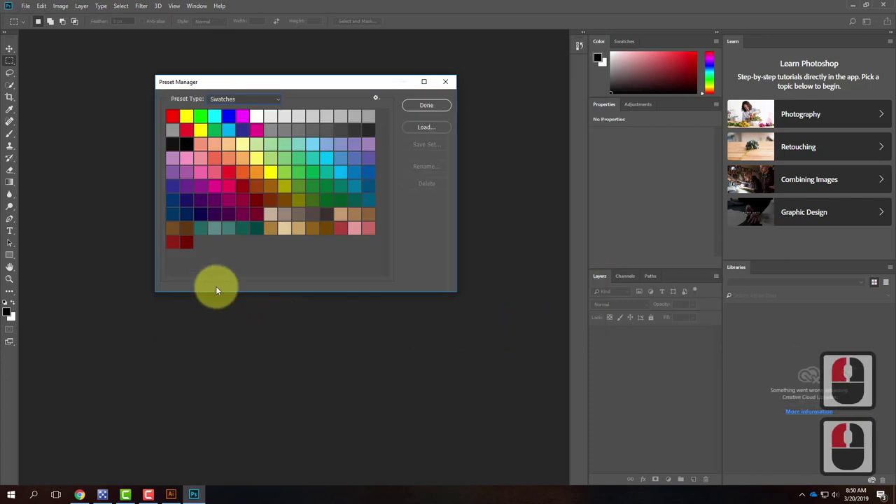
Step: Select the newly added palette swatches and drag them into the bottom row
left_click(200, 232)
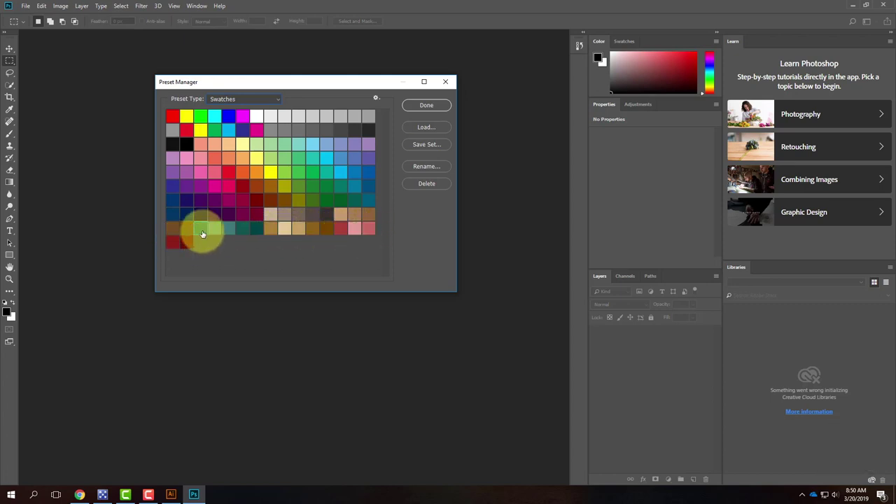
left_click(187, 244)
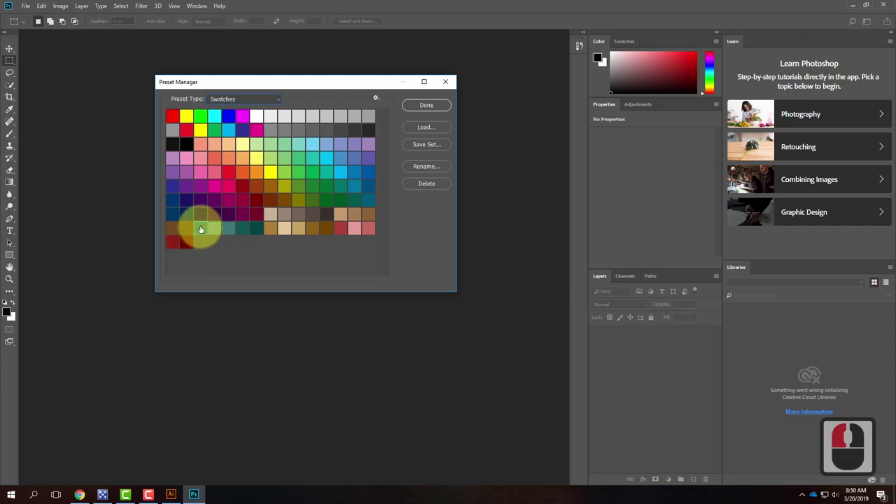
left_click(184, 241, "shift")
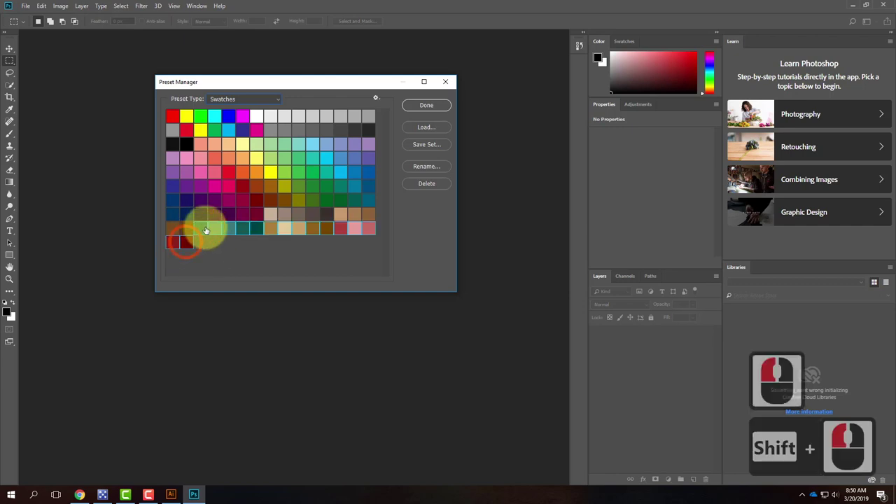
left_click_drag(371, 229, 188, 243)
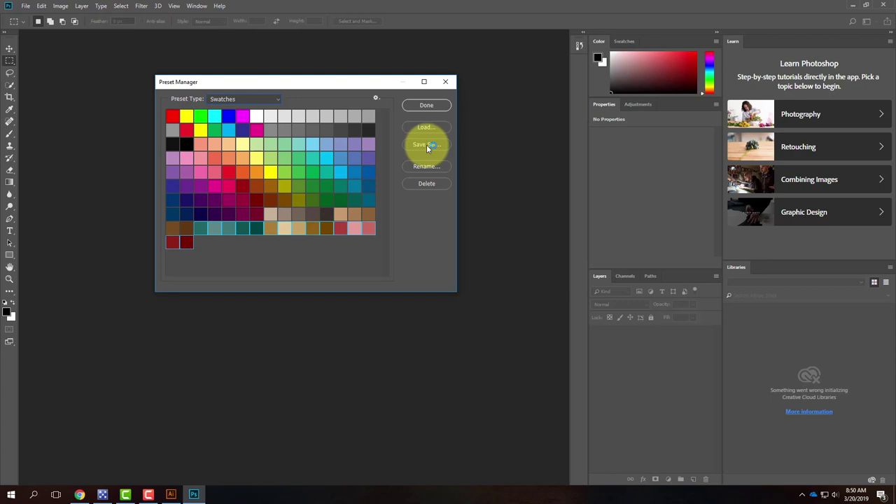
Step: Use Save Swatches for Exchange to save S2019_Swatches in OneDrive's Ex115 - Color Theory folder
left_click(378, 98)
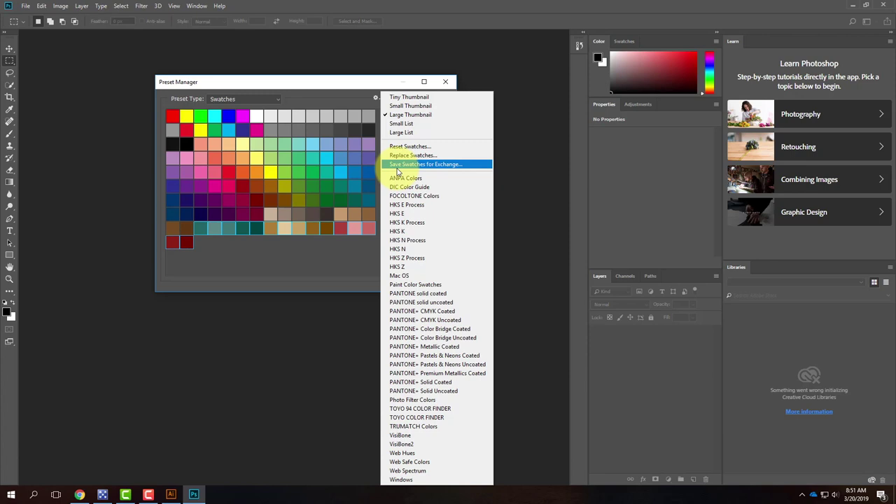
left_click(429, 163)
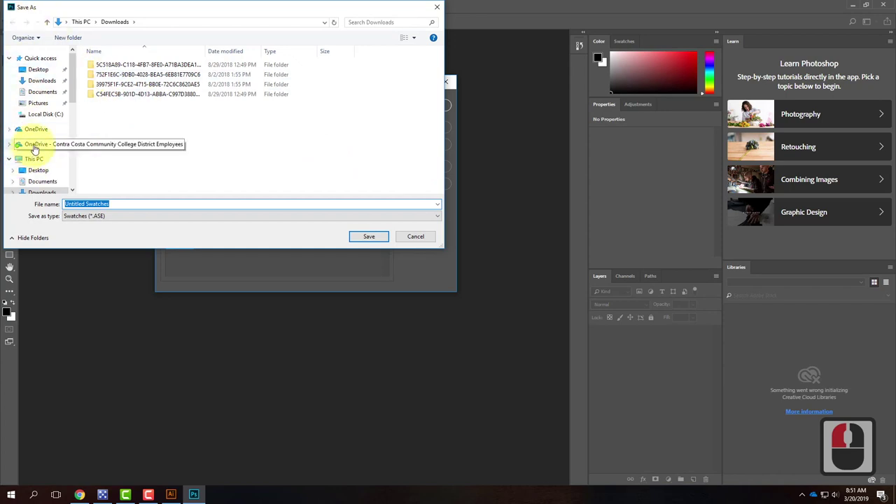
left_click(33, 148)
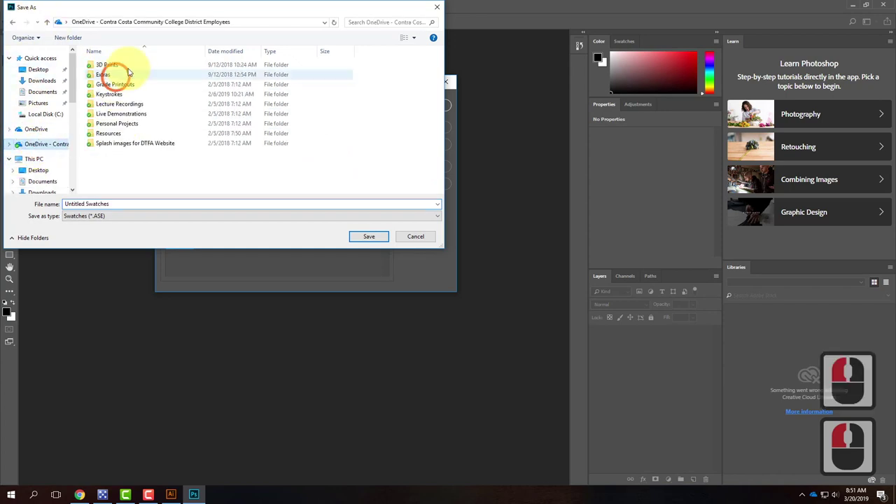
double_click(124, 115)
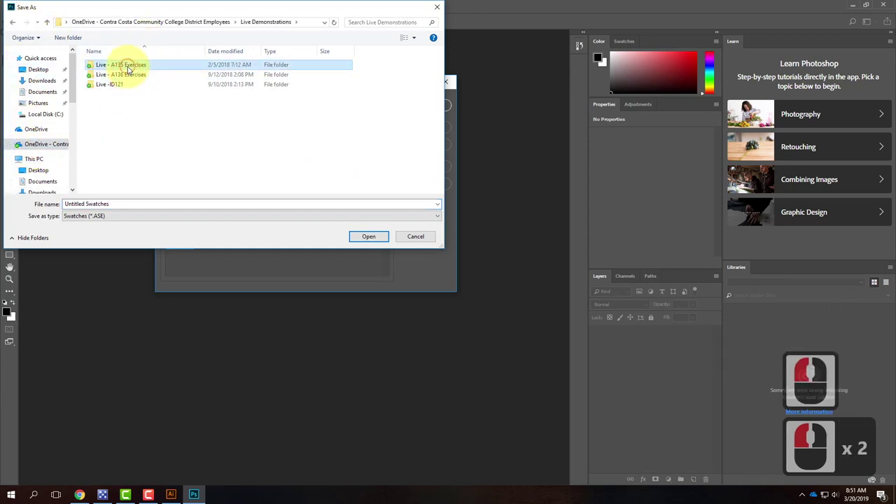
double_click(133, 64)
scroll(124, 147, "down", 3)
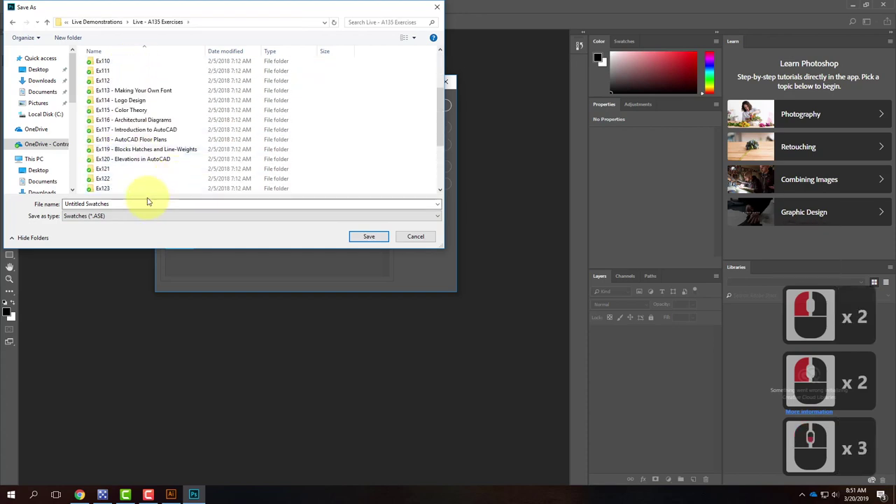
double_click(126, 110)
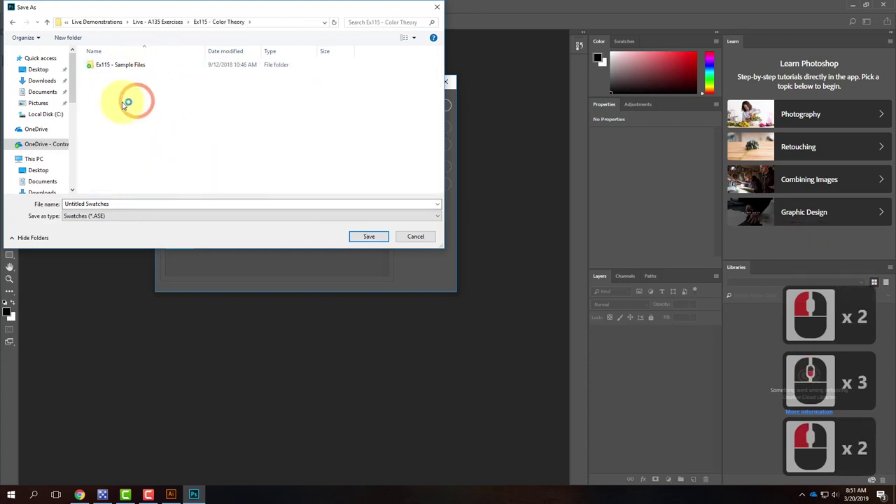
left_click(122, 203)
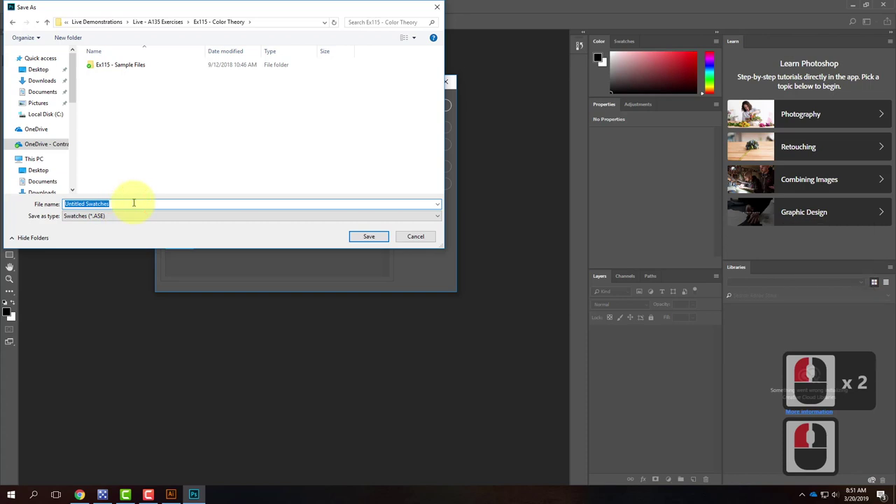
type("S2019")
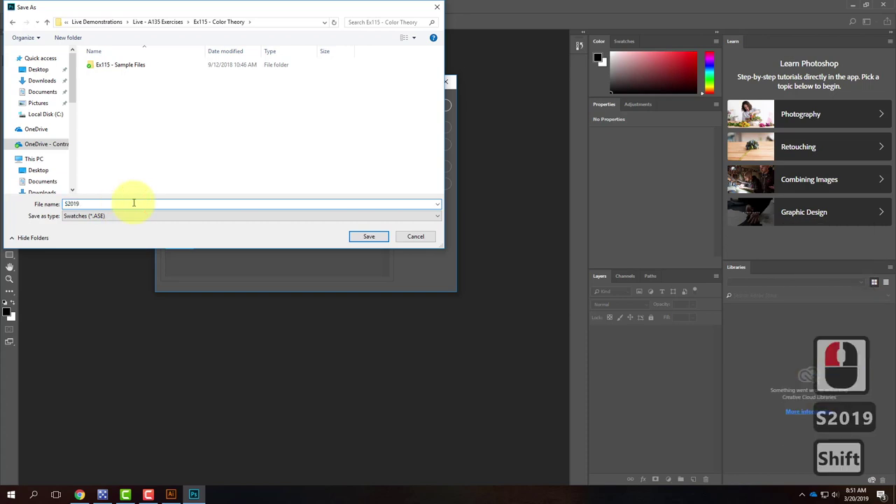
type("_Swatches")
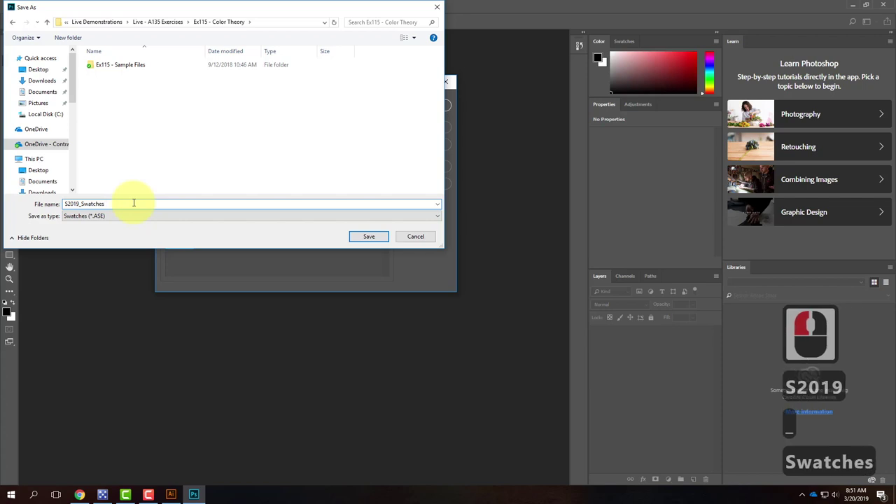
key("Return")
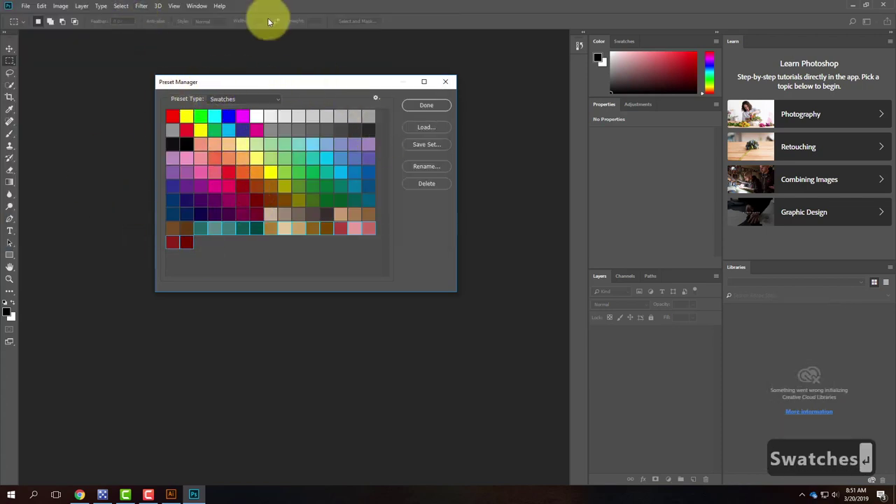
Step: Switch from Illustrator to the Chrome window showing the course website tab
left_click(170, 494)
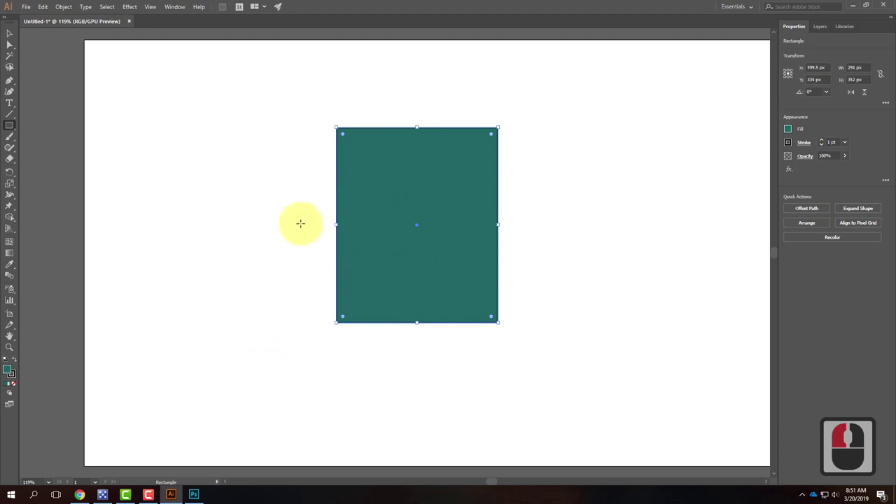
mouse_move(83, 494)
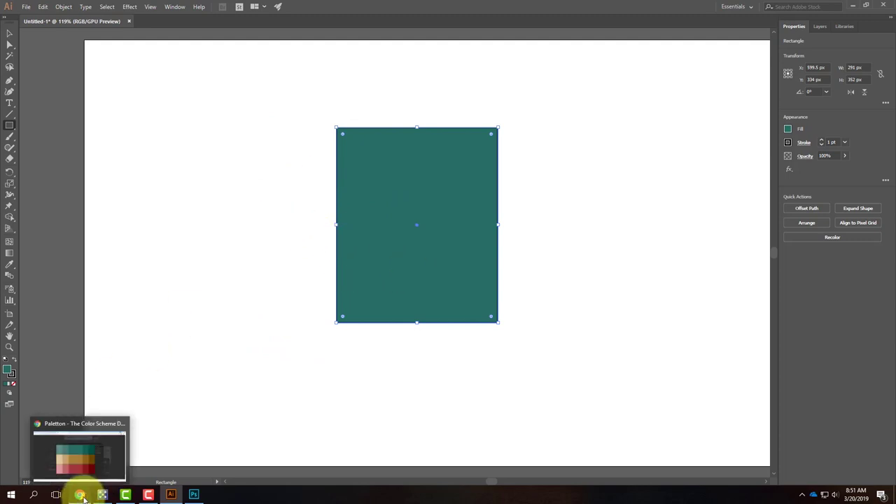
left_click(80, 494)
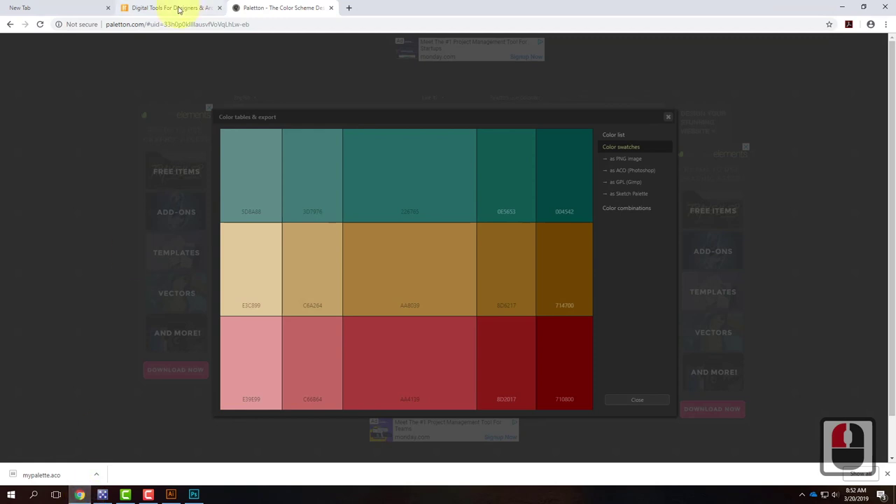
left_click(181, 8)
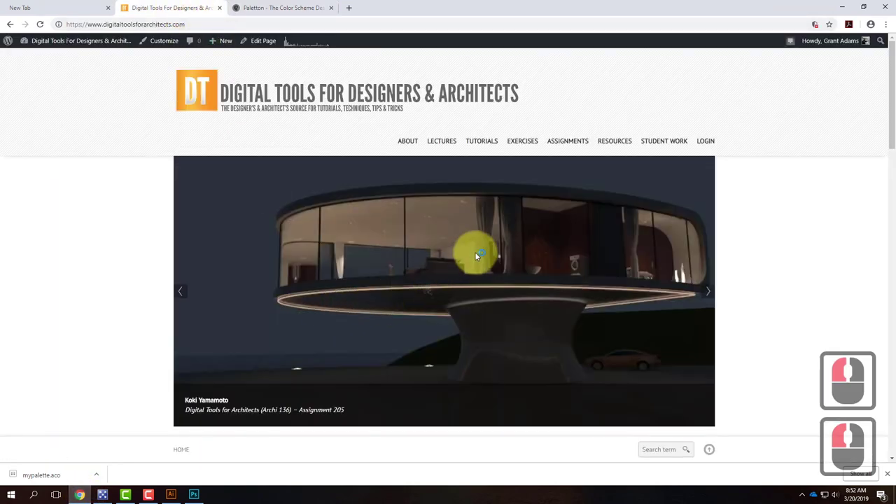
Step: On Spring 2019 > Exercise 115, download the 15-colour Color_Swatch_15.ai sample and open it
mouse_move(529, 137)
mouse_move(528, 160)
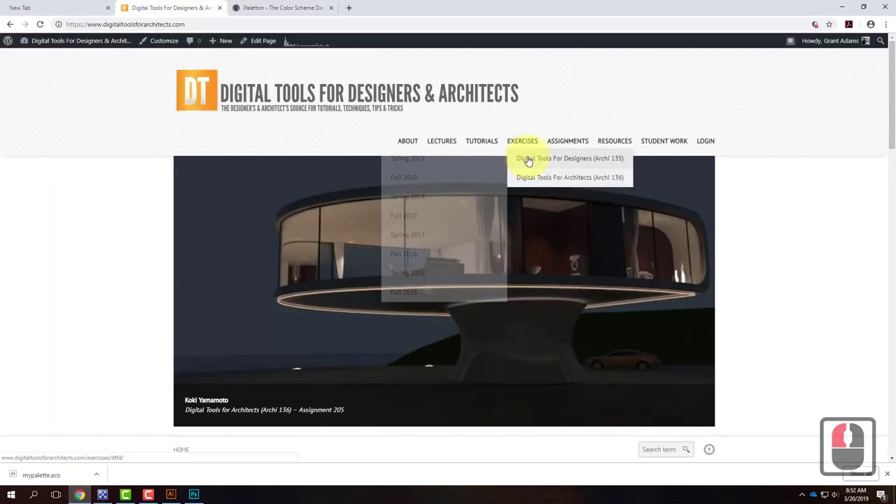
left_click(460, 160)
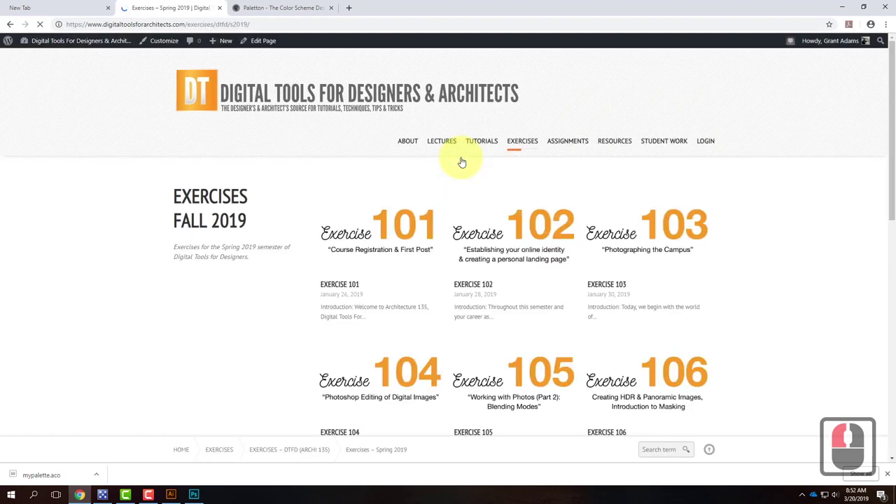
scroll(543, 280, "down", 12)
left_click(684, 254)
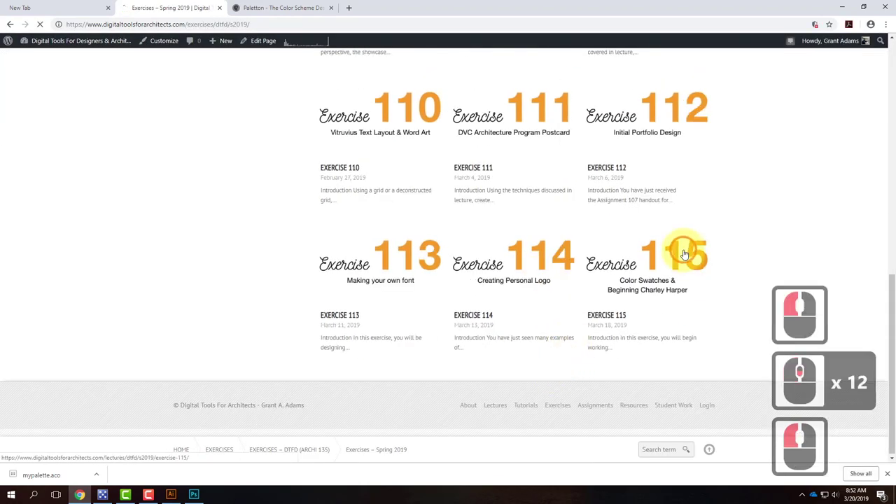
scroll(410, 245, "down", 8)
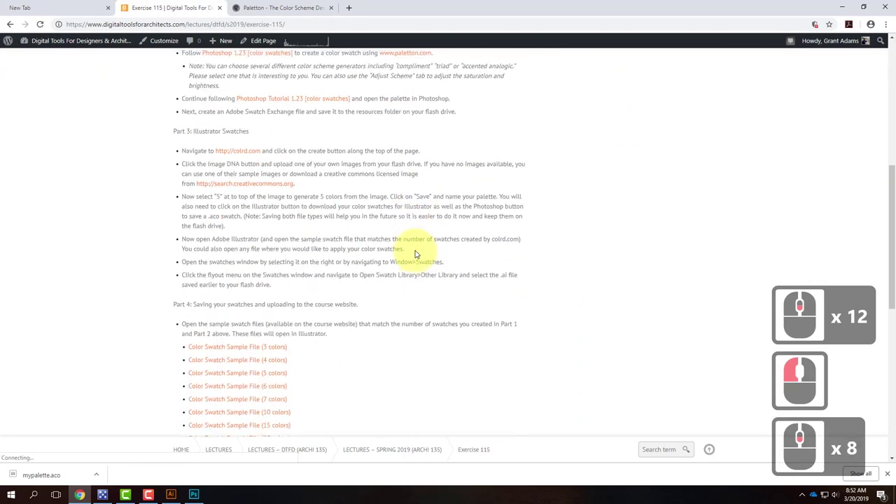
scroll(413, 249, "down", 2)
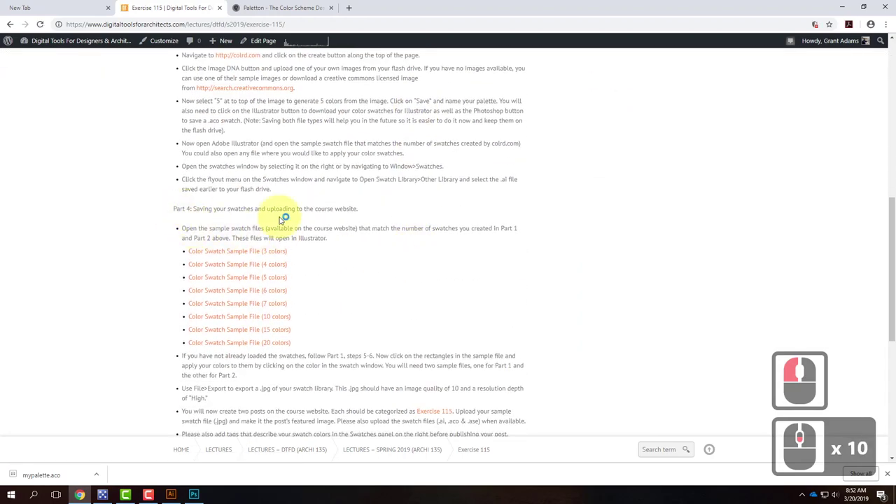
left_click(279, 334)
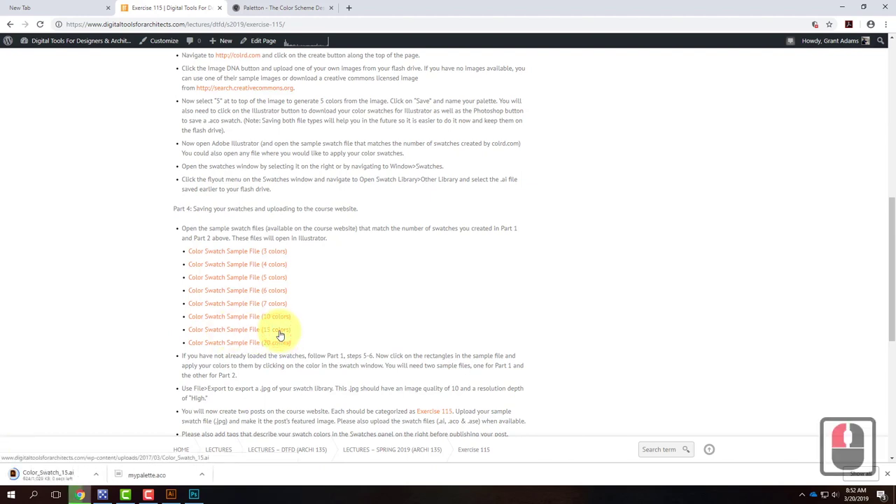
left_click(74, 475)
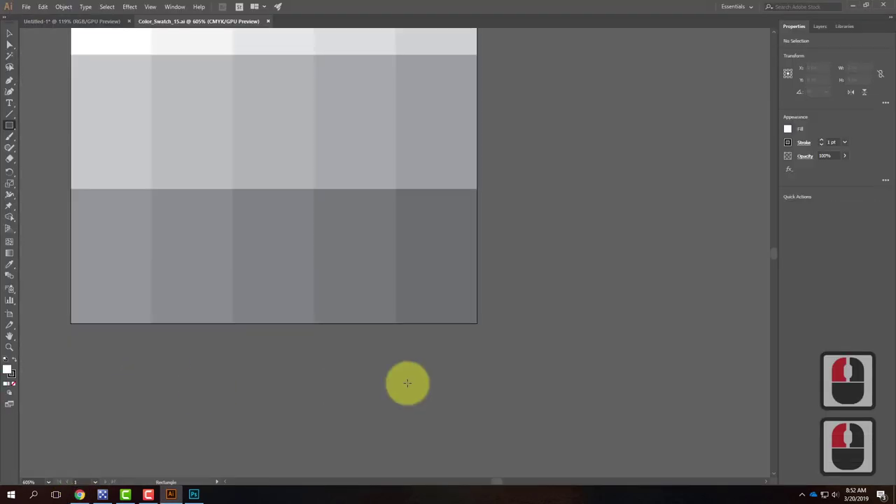
Step: Show the Swatches panel from the Window menu and move it right of the artboard
scroll(407, 383, "up", 13)
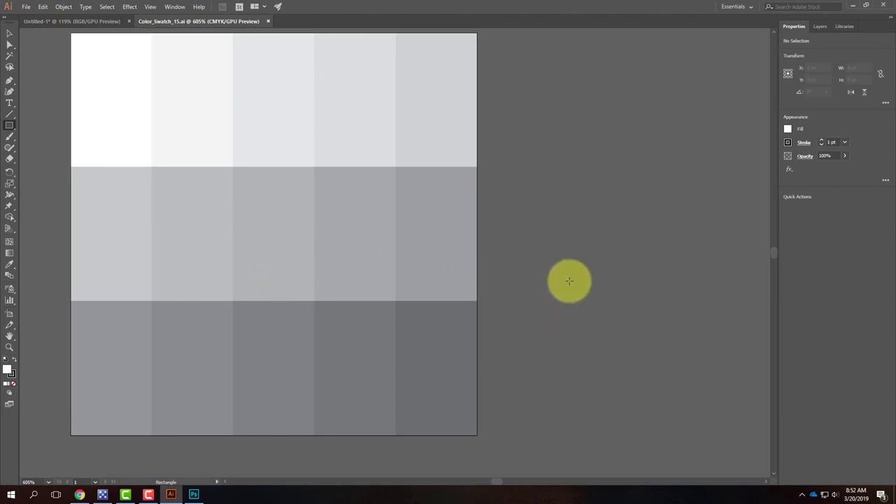
scroll(572, 279, "up", 1)
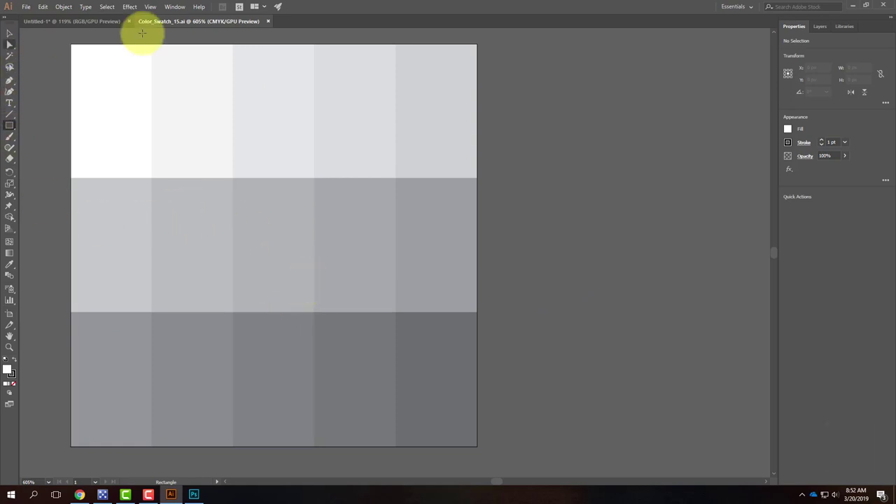
left_click(171, 7)
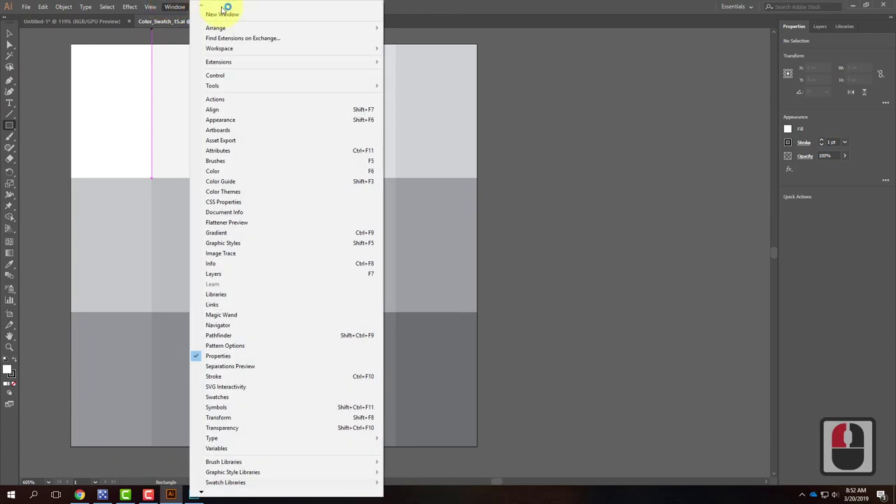
left_click(259, 397)
left_click_drag(453, 93, 600, 92)
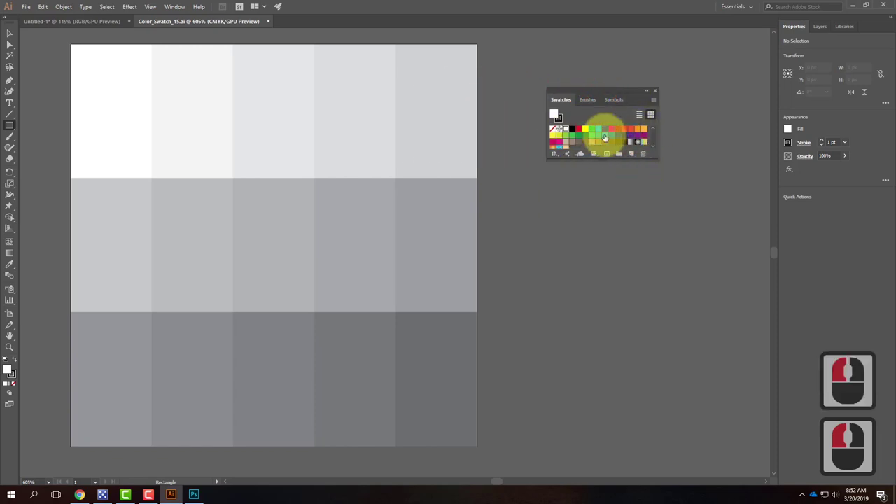
Step: Open S2019_Swatches.ase from Ex115 - Color Theory as an Other Library and move its panel aside
left_click(654, 101)
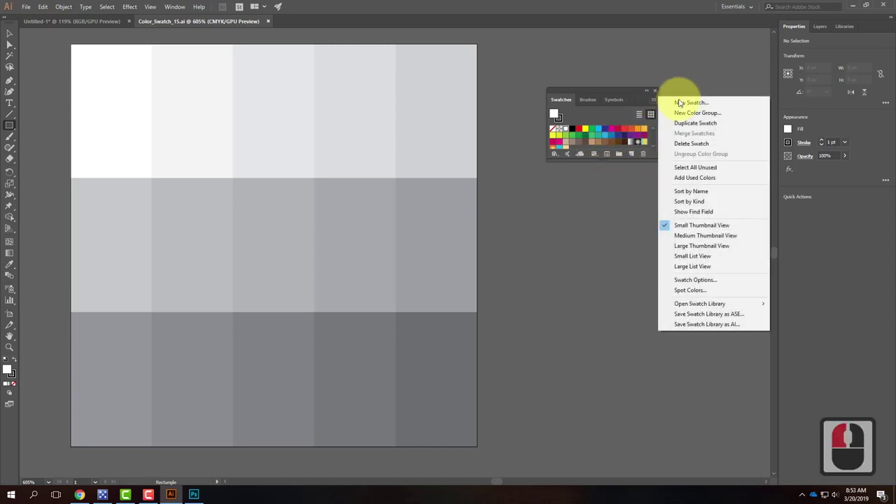
mouse_move(719, 306)
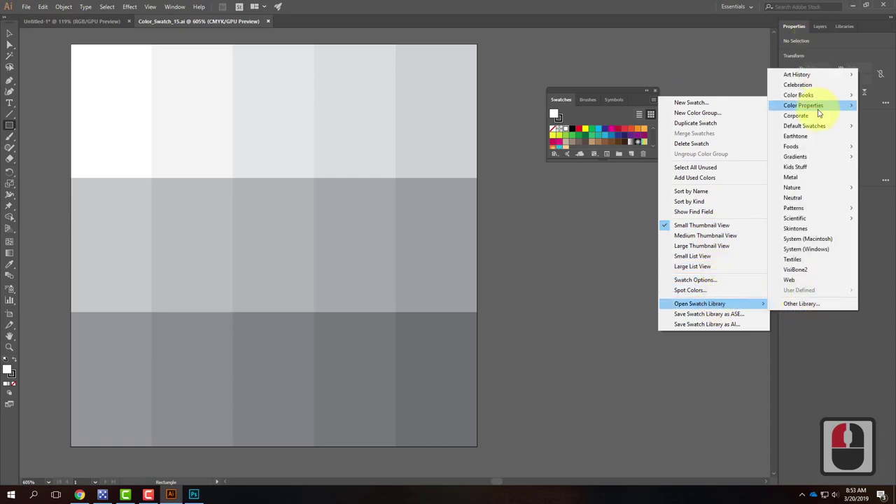
left_click(818, 304)
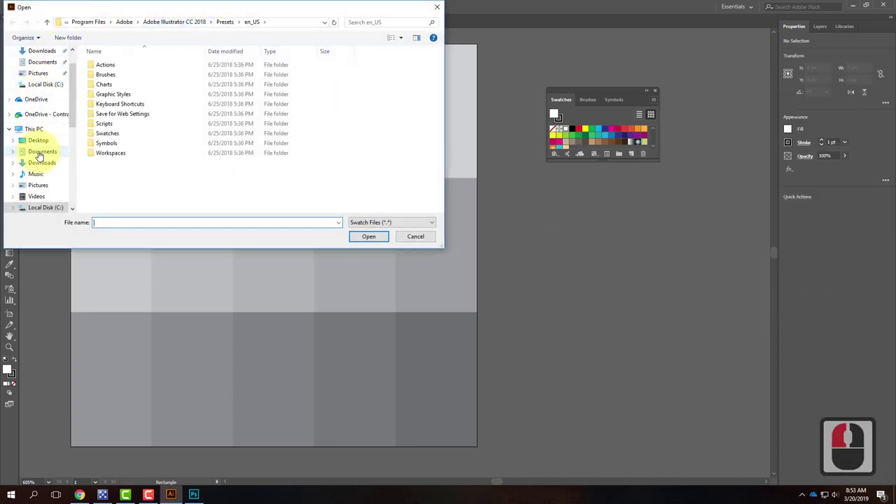
left_click(42, 114)
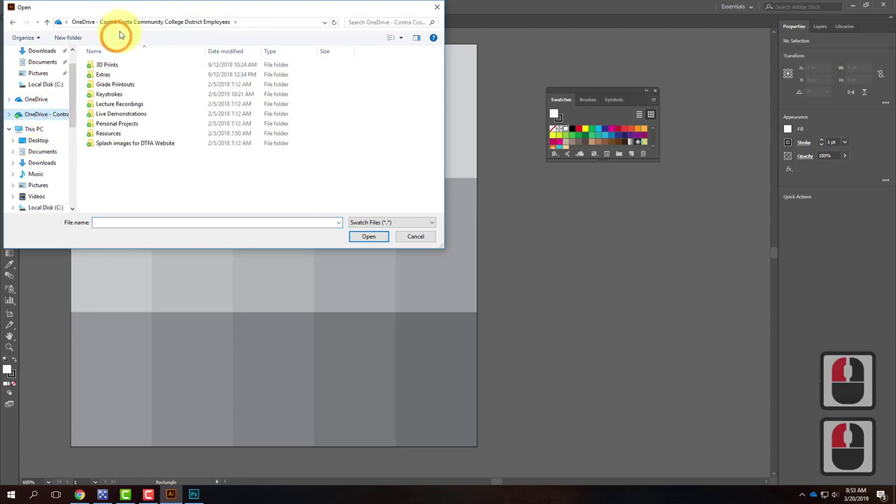
double_click(111, 113)
double_click(116, 64)
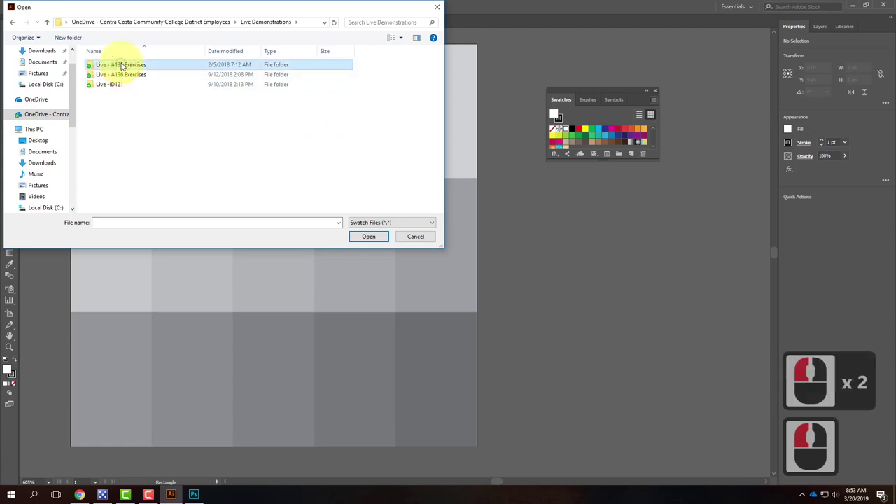
double_click(123, 195)
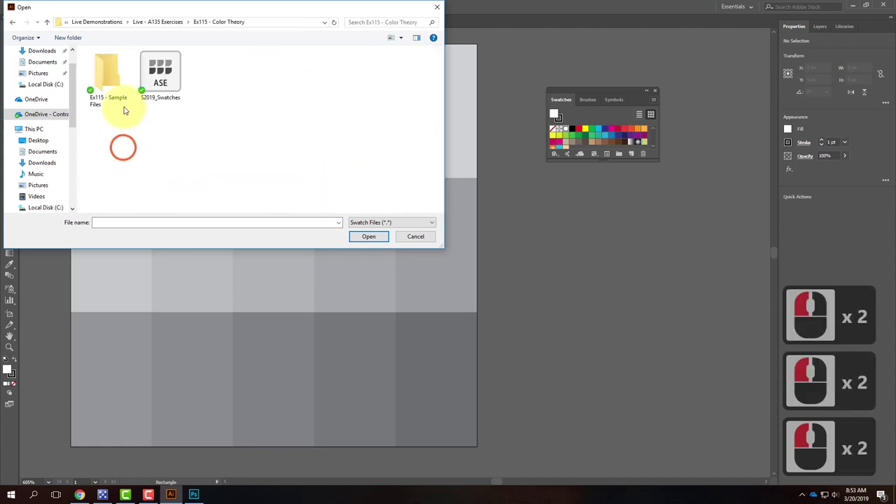
left_click(166, 76)
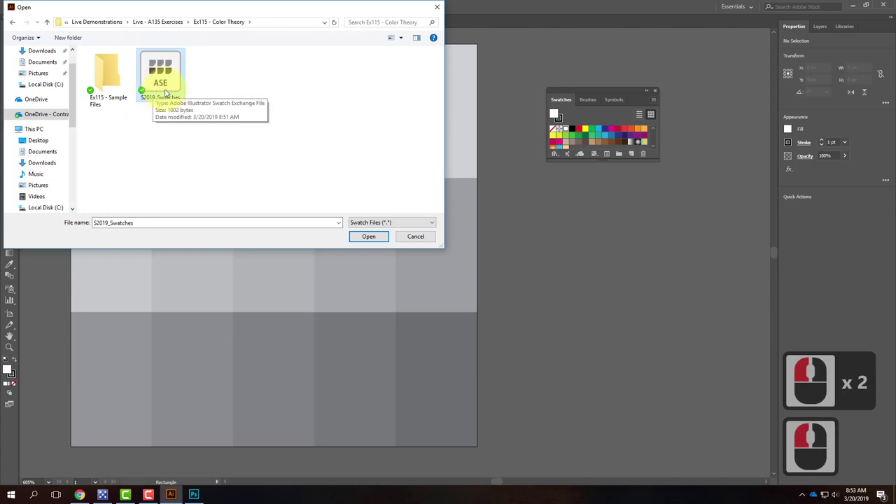
left_click(369, 236)
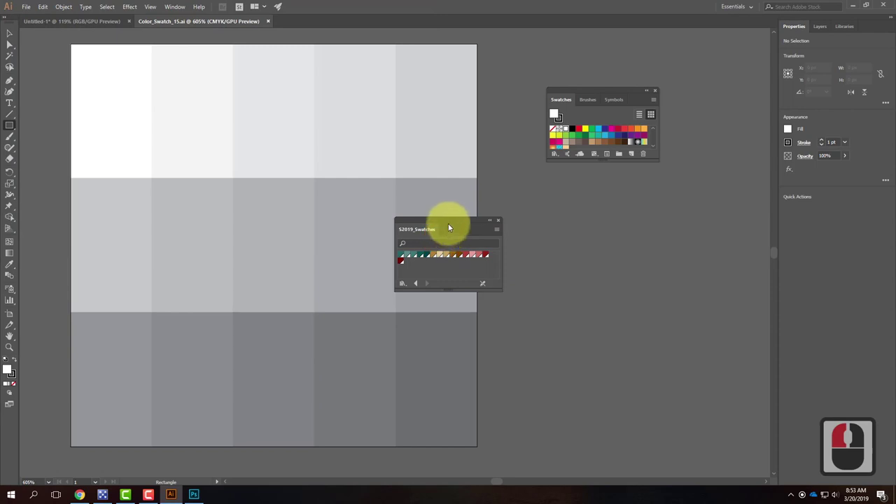
left_click_drag(480, 221, 586, 224)
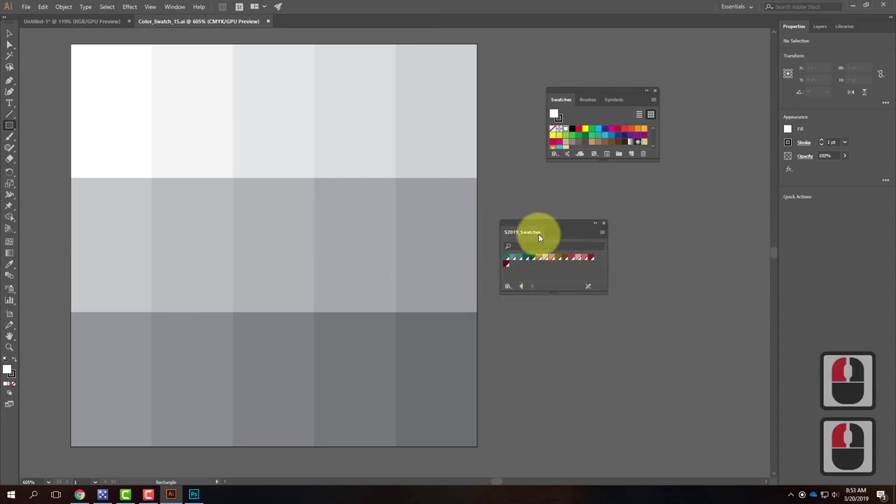
Step: With Direct Selection, fill the five top-row rectangles with teal shades from light to darkest
left_click(10, 46)
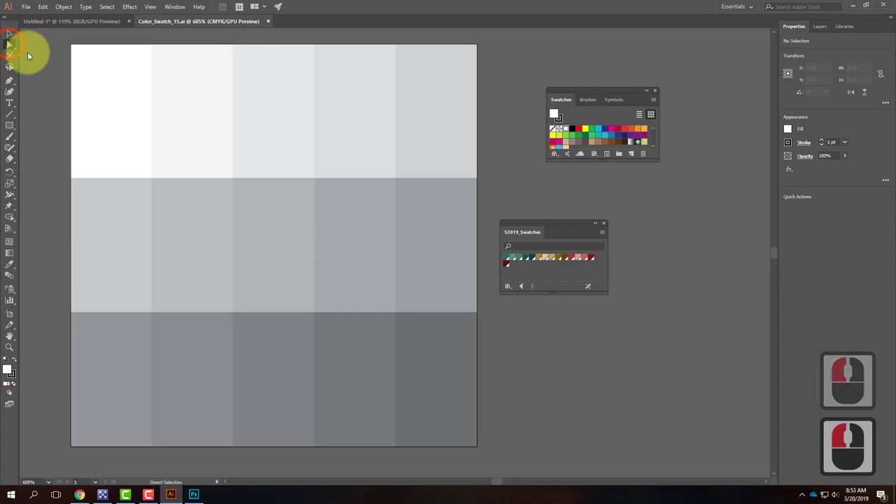
left_click(116, 77)
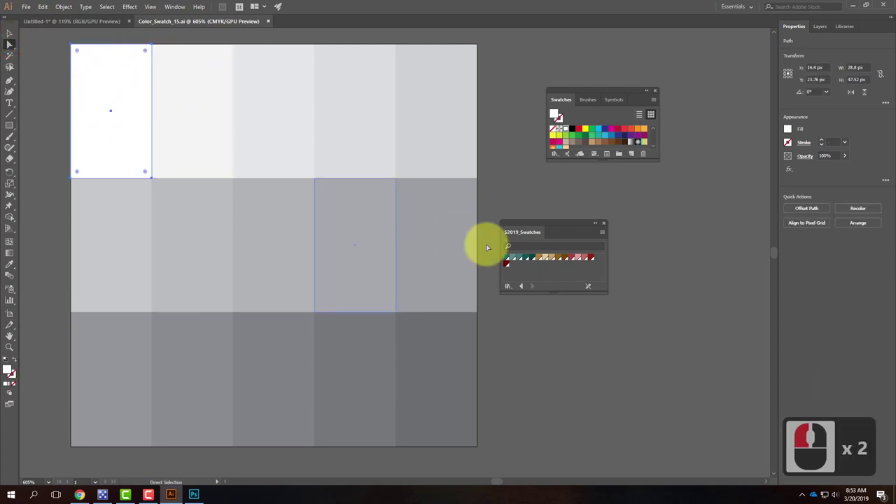
left_click(506, 258)
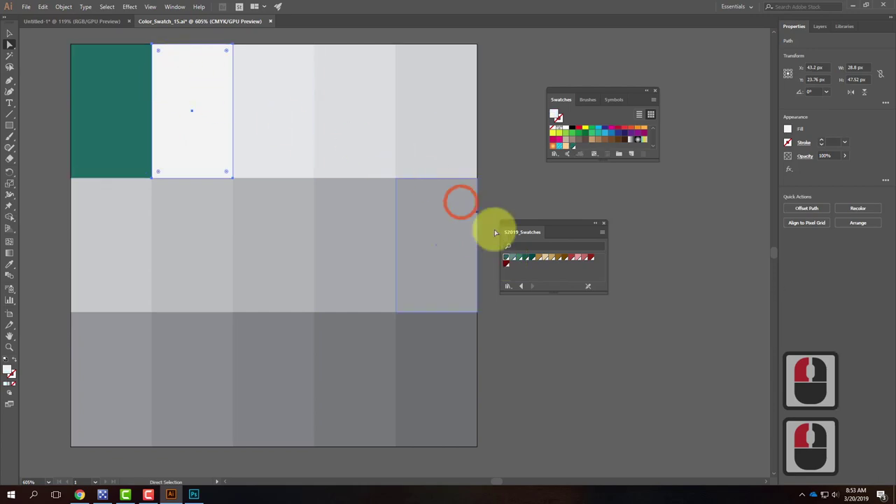
left_click(511, 258)
left_click(293, 137)
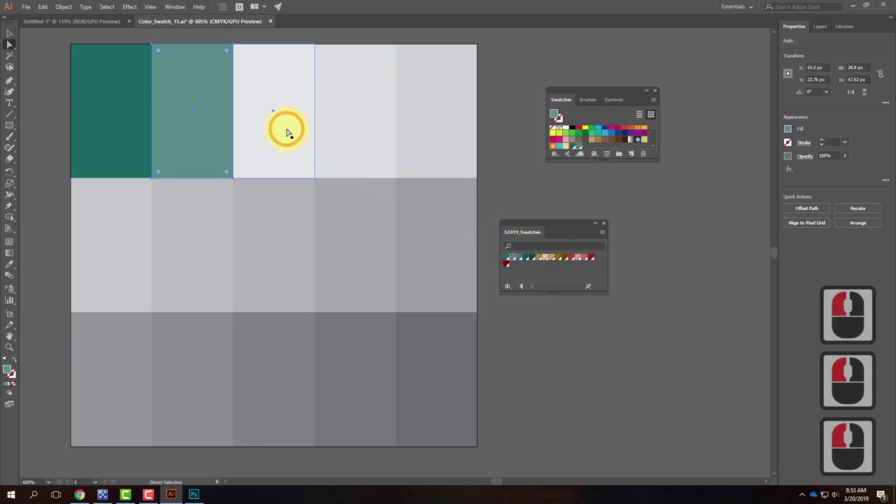
left_click(519, 257)
left_click(360, 124)
left_click(526, 258)
left_click(473, 154)
left_click(531, 258)
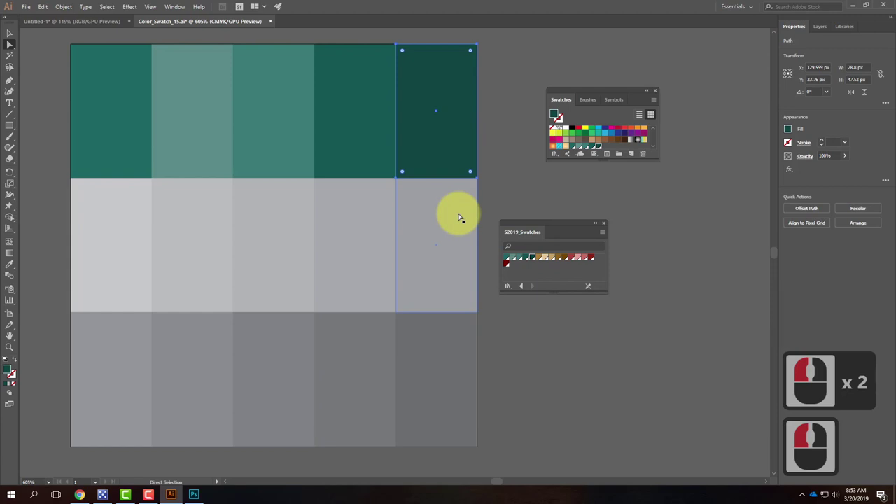
Step: Fill the five middle-row rectangles with gold, light tan, tan, brown and dark brown
left_click(98, 215)
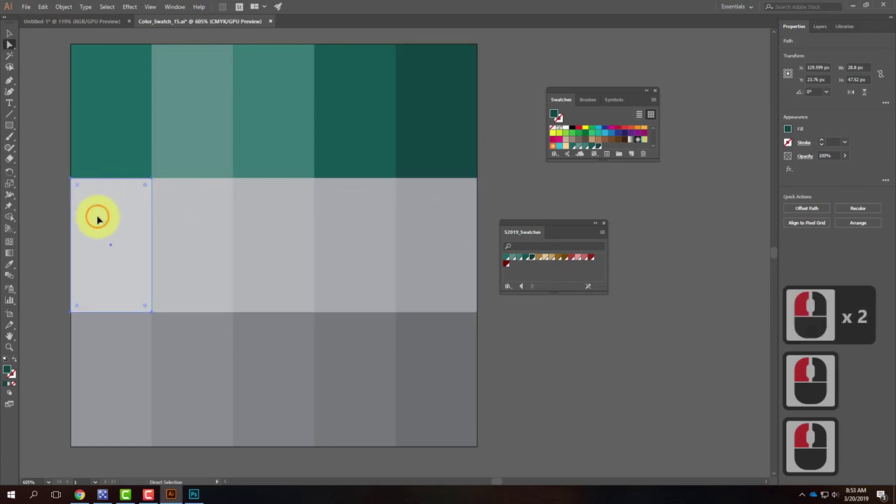
left_click(538, 258)
left_click(168, 240)
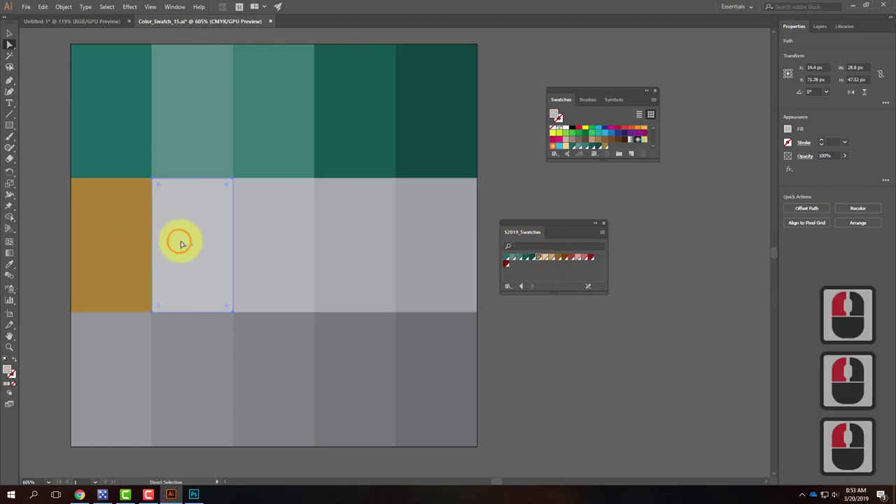
left_click(545, 259)
left_click(270, 234)
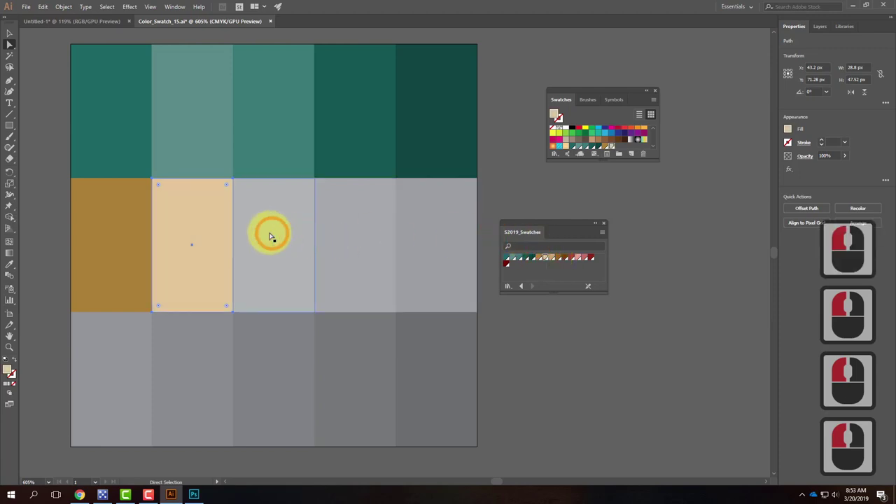
left_click(551, 258)
left_click(343, 234)
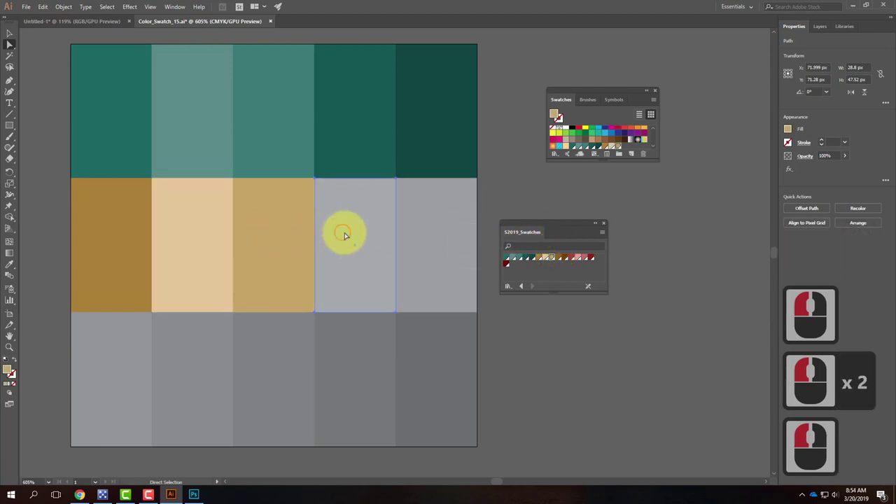
left_click(558, 258)
left_click(455, 244)
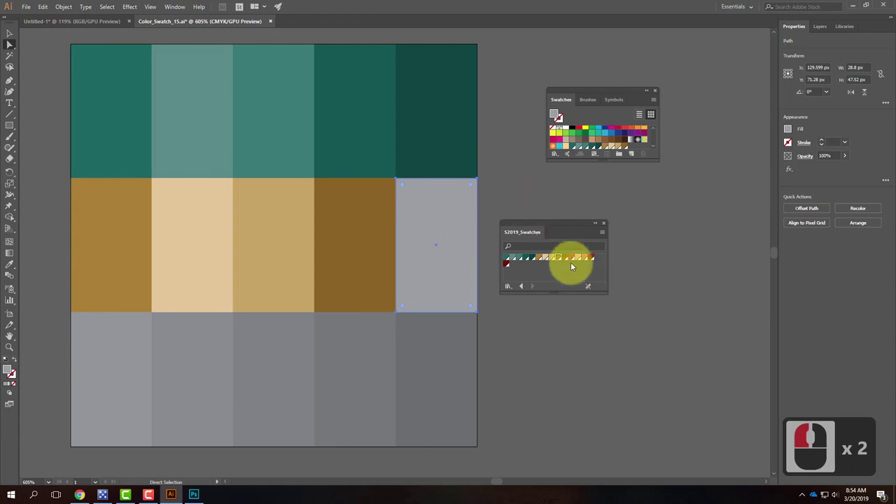
left_click(533, 257)
Step: Fill the five bottom-row rectangles with red, pink, rose red, dark red and dark maroon
left_click(105, 323)
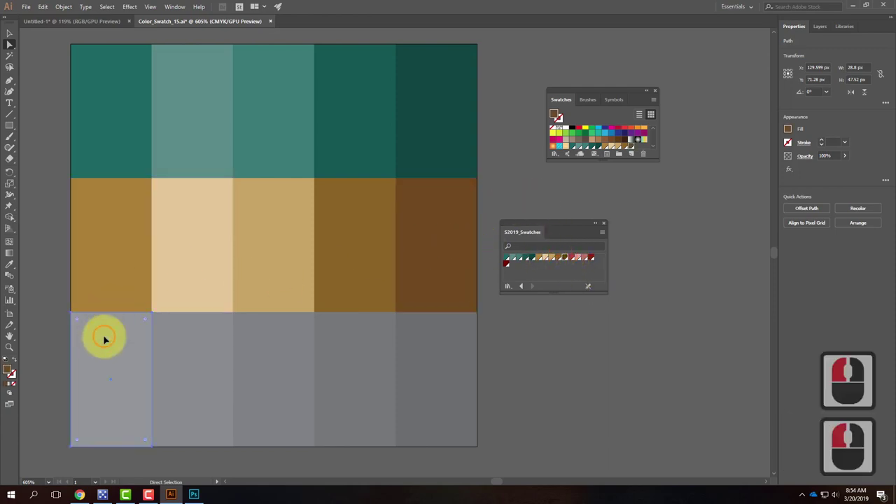
left_click(555, 259)
left_click(570, 258)
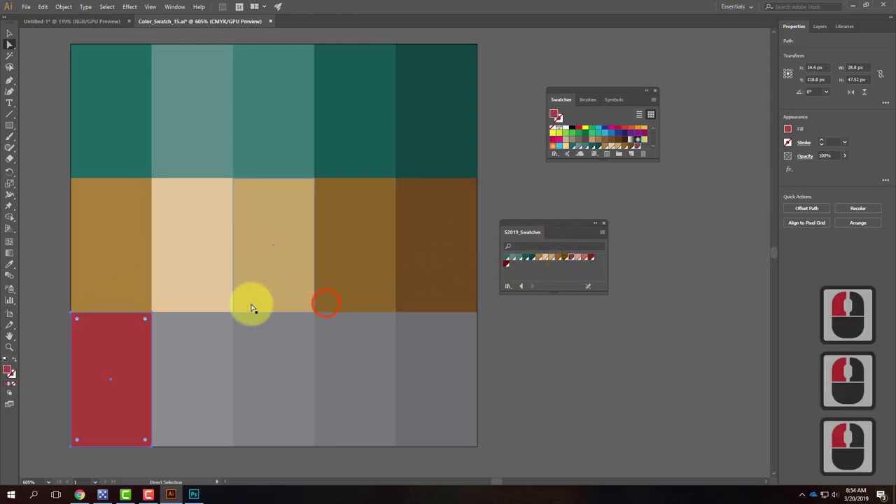
left_click(200, 340)
left_click(578, 259)
left_click(266, 336)
left_click(587, 259)
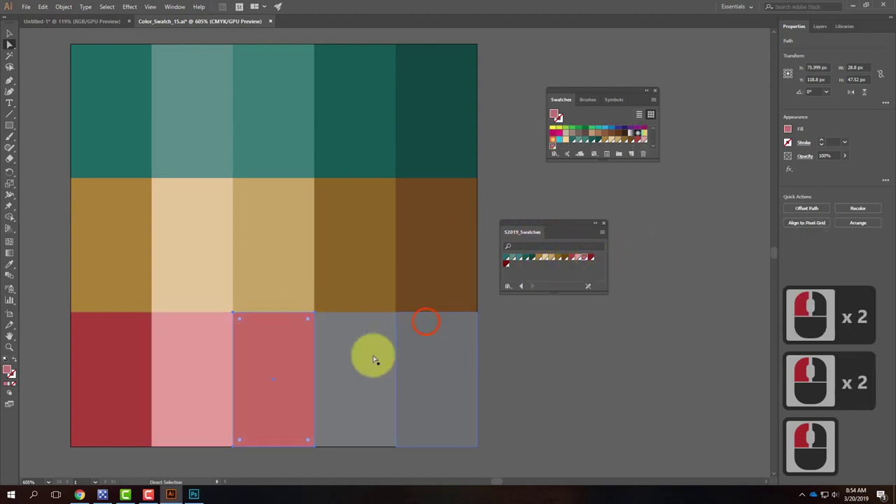
left_click(357, 374)
left_click(591, 259)
left_click(438, 354)
left_click(507, 264)
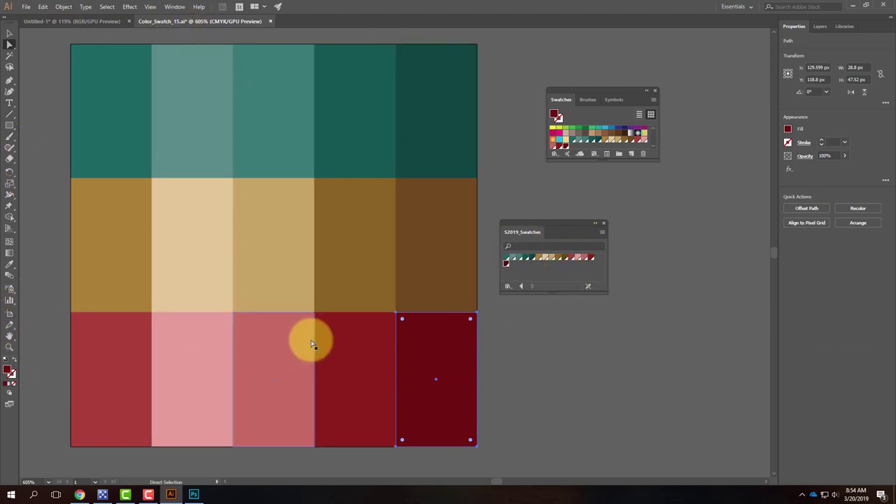
Step: In Save for Web (Legacy), set the export to JPEG with a width of 1000 px
left_click(26, 7)
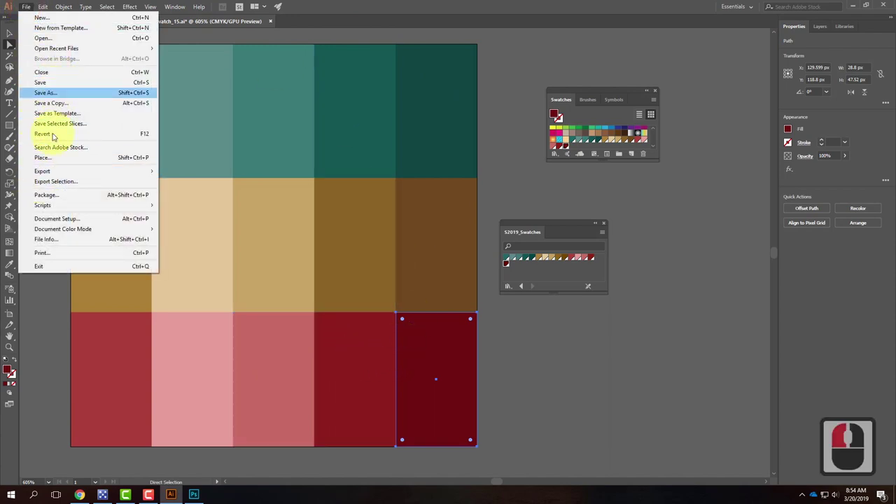
mouse_move(59, 173)
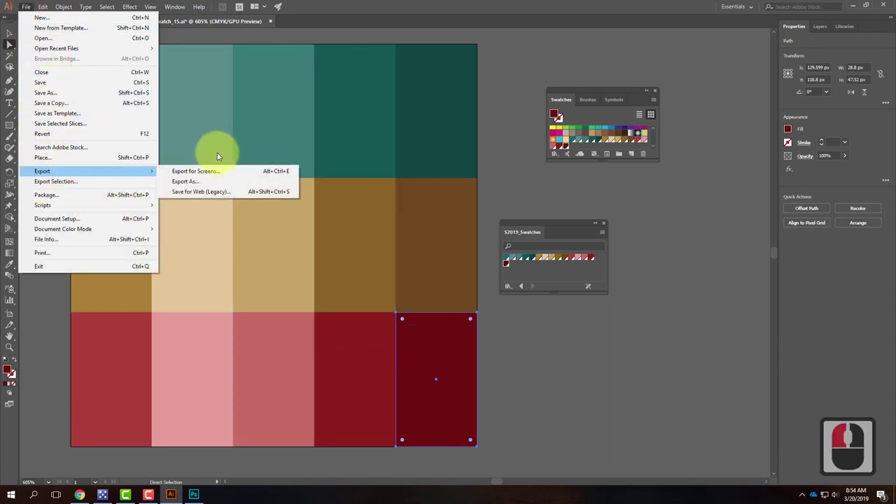
left_click(219, 193)
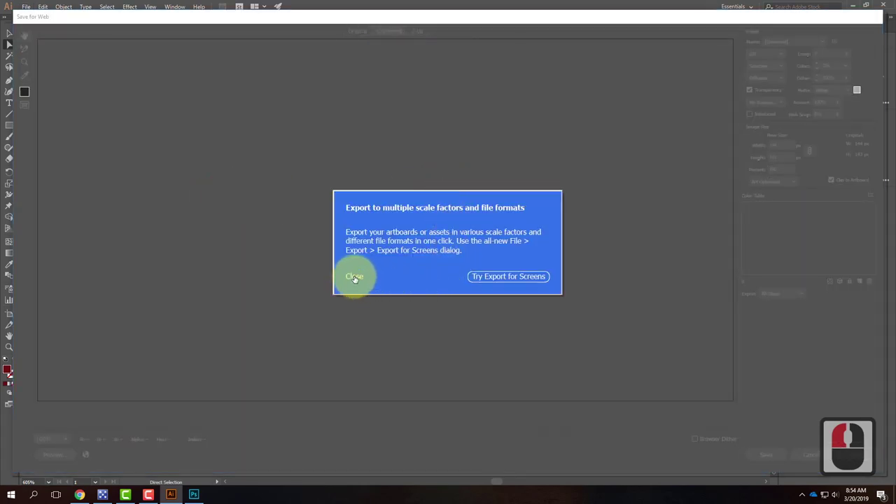
left_click(354, 276)
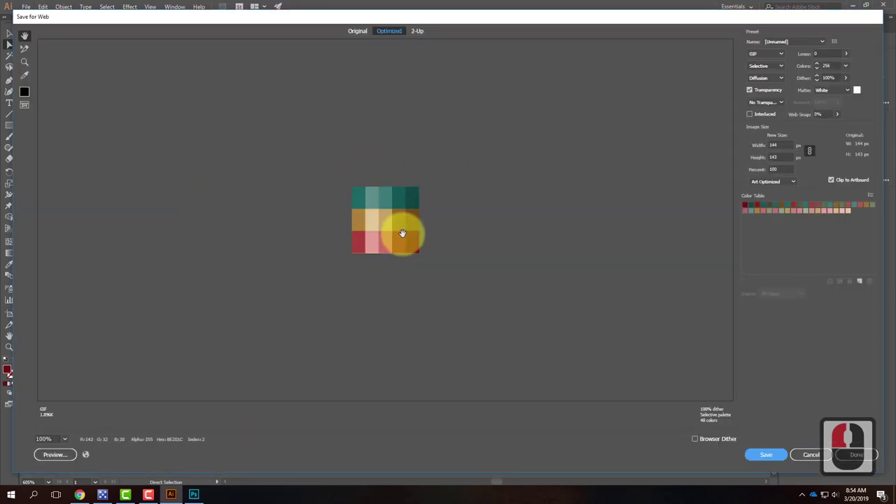
left_click(781, 54)
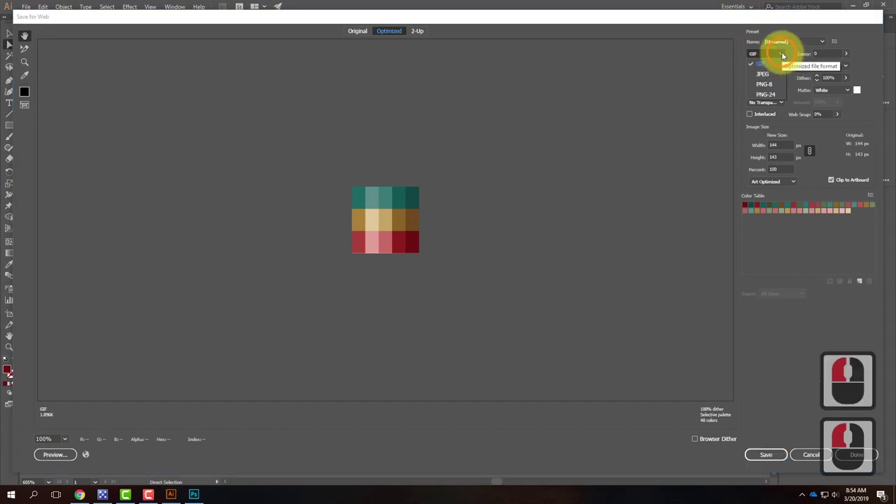
left_click(766, 74)
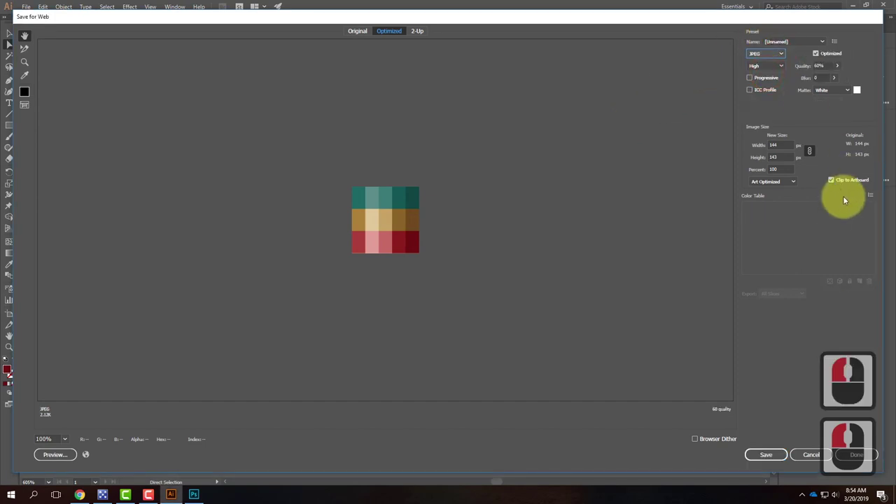
left_click(755, 141)
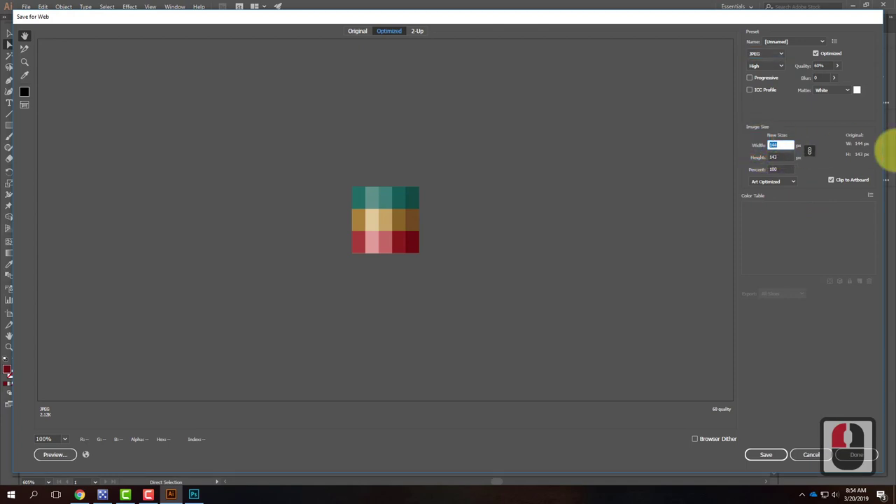
type("1000")
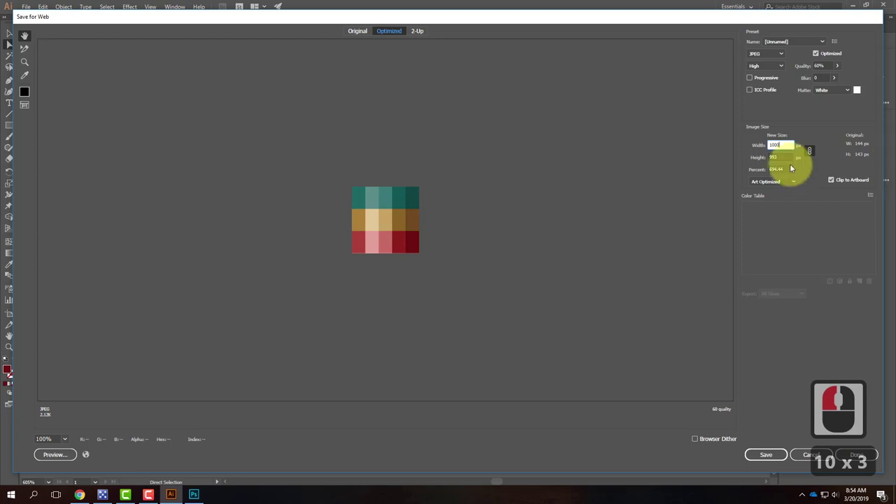
left_click(788, 156)
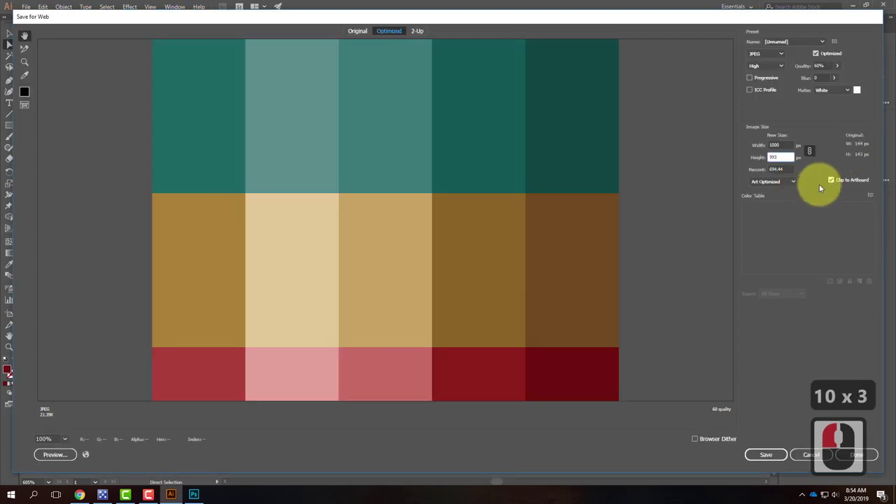
Step: Cancel the web export without saving and bring up the File menu again
left_click(767, 458)
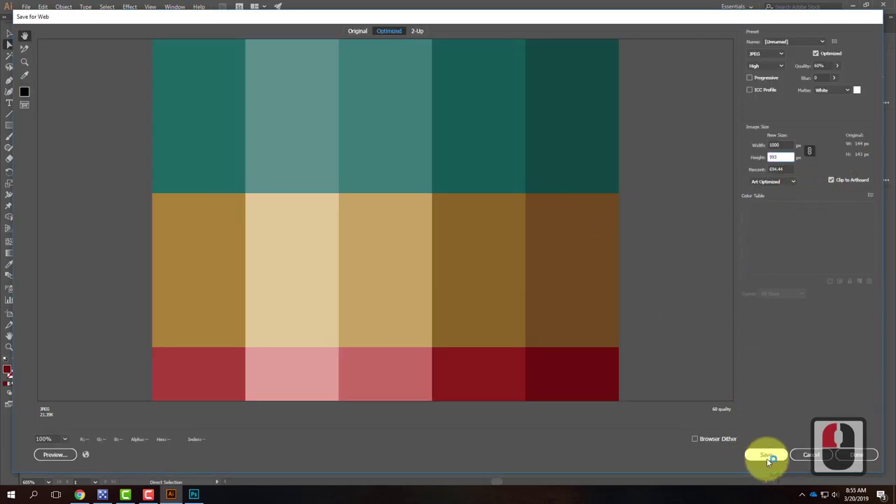
left_click(811, 455)
left_click(26, 6)
mouse_move(42, 173)
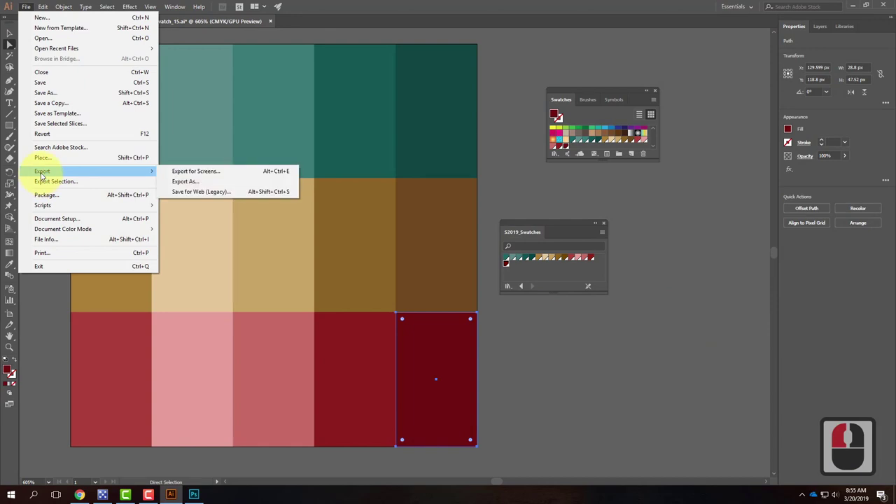
left_click(42, 93)
left_click(116, 217)
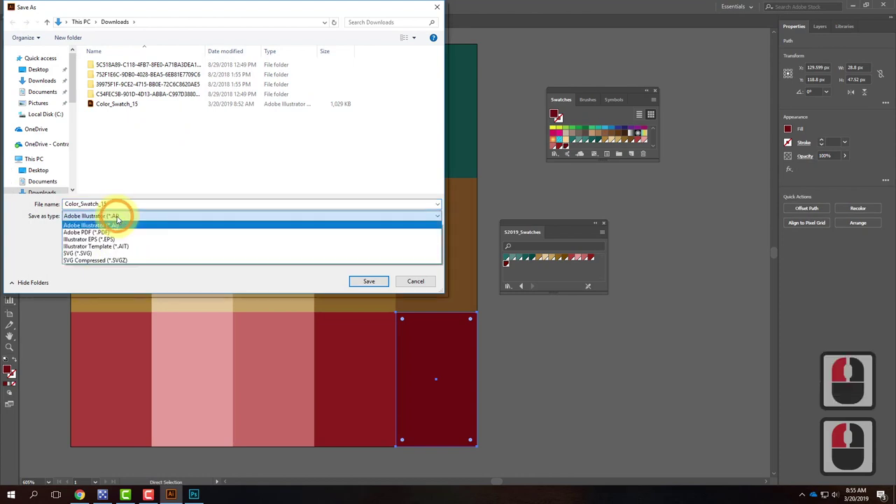
left_click(412, 279)
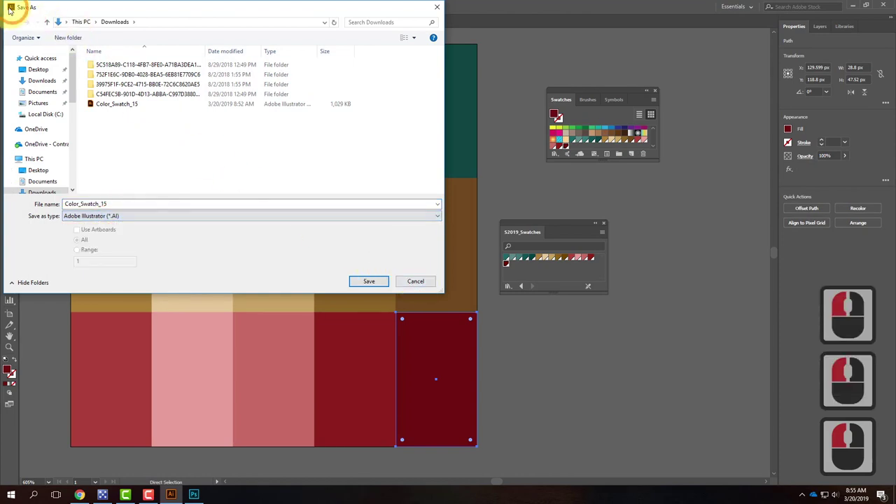
left_click(417, 282)
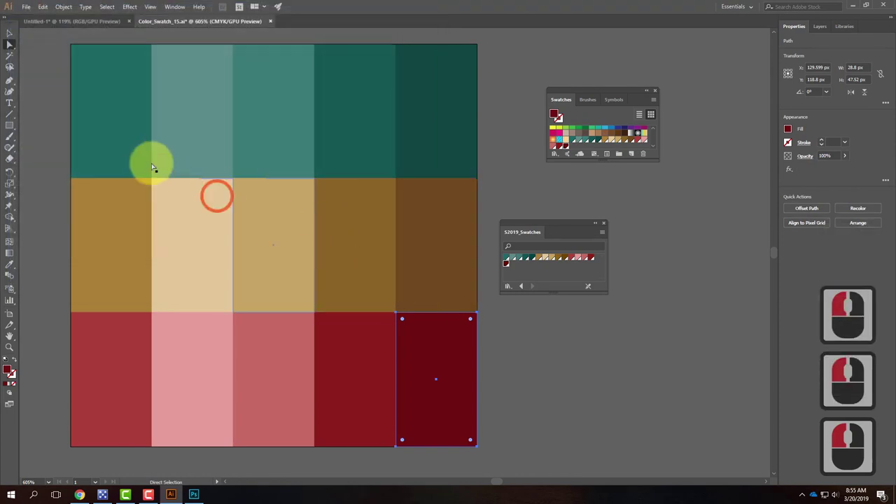
left_click(28, 8)
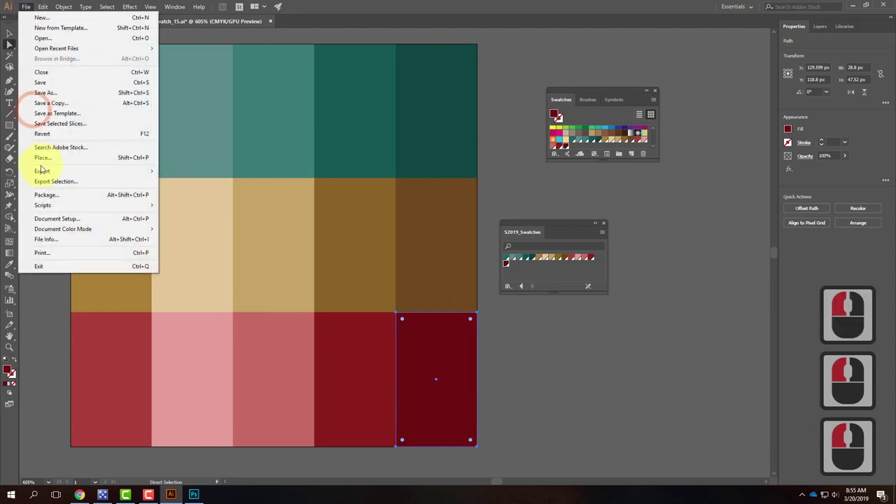
mouse_move(44, 171)
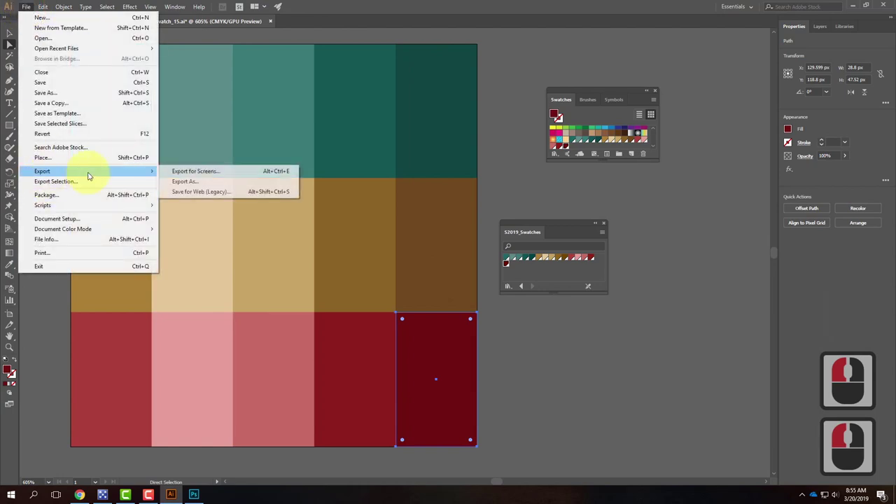
left_click(226, 183)
left_click(140, 215)
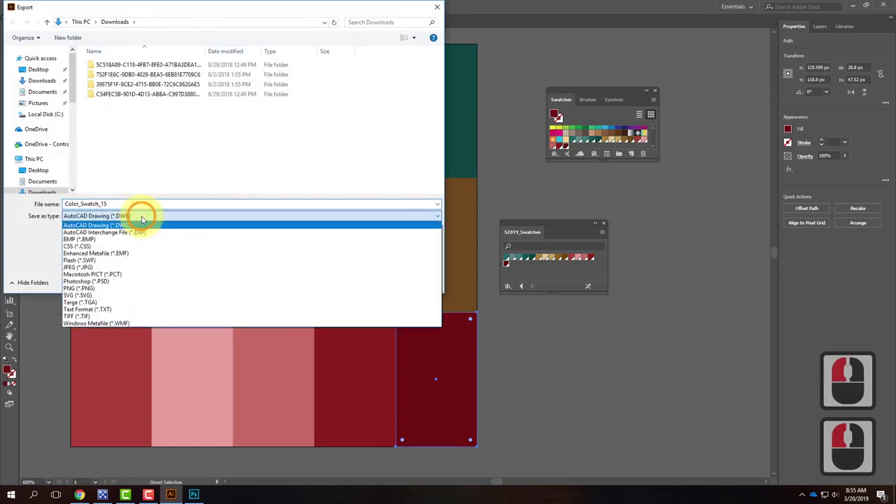
left_click(142, 267)
left_click(67, 204)
left_click(415, 281)
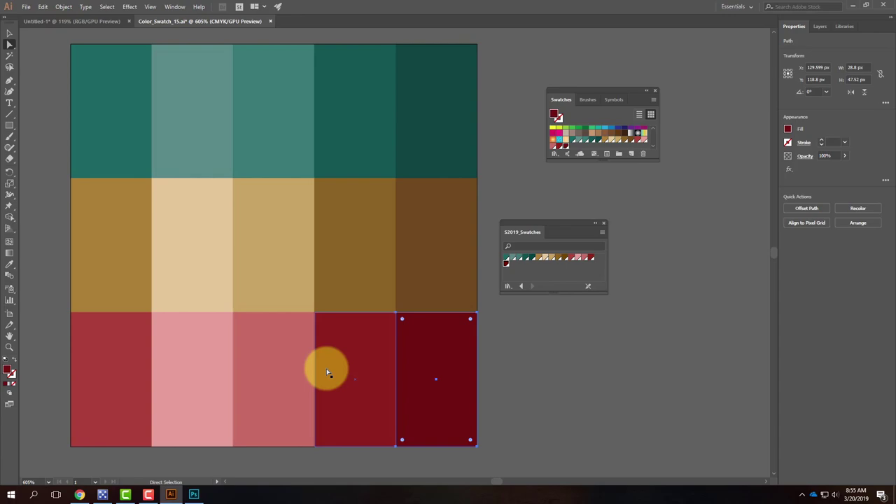
left_click(327, 373, "shift")
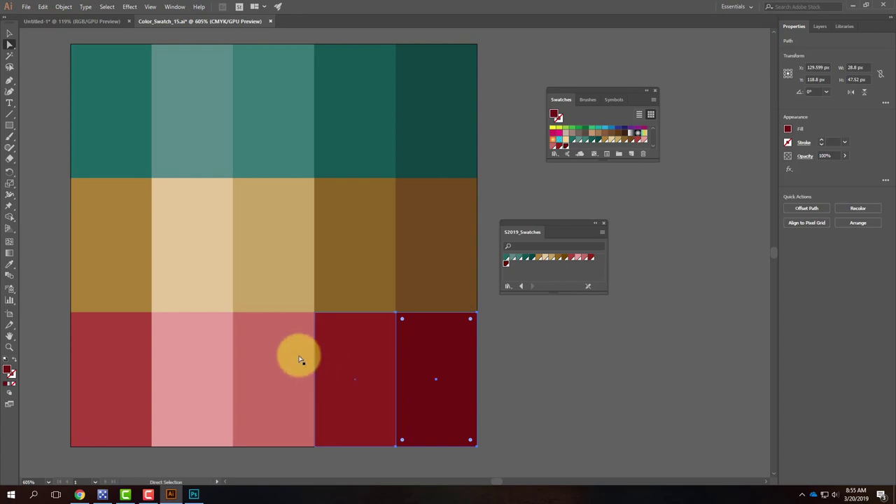
Step: Minimize Illustrator, load colrd.com in a new Chrome tab, and browse the Discover gallery
left_click(852, 7)
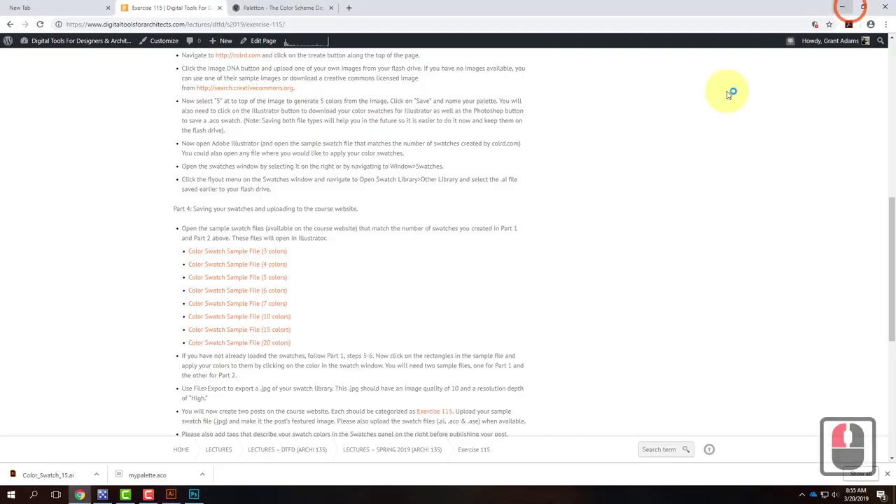
left_click(349, 8)
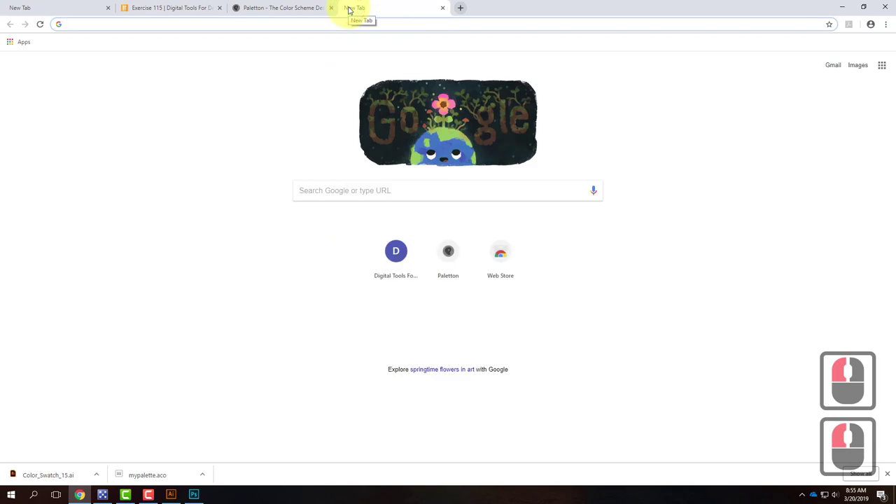
type("colrd.com")
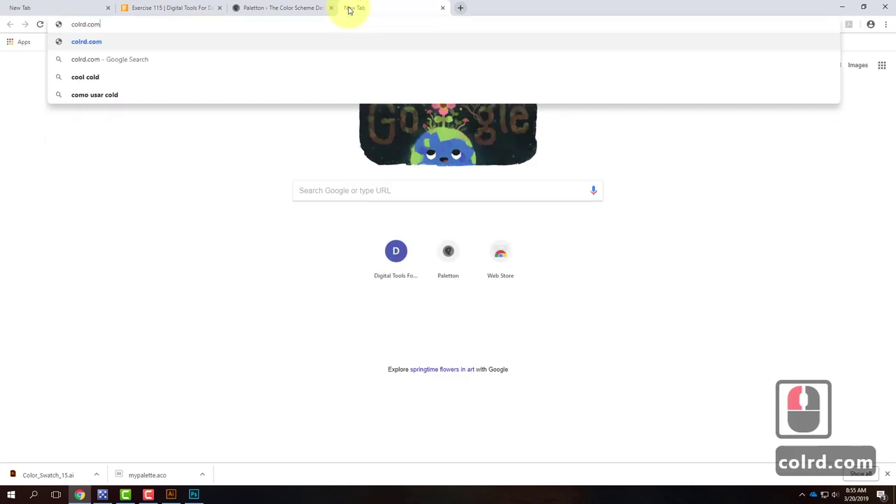
key("Return")
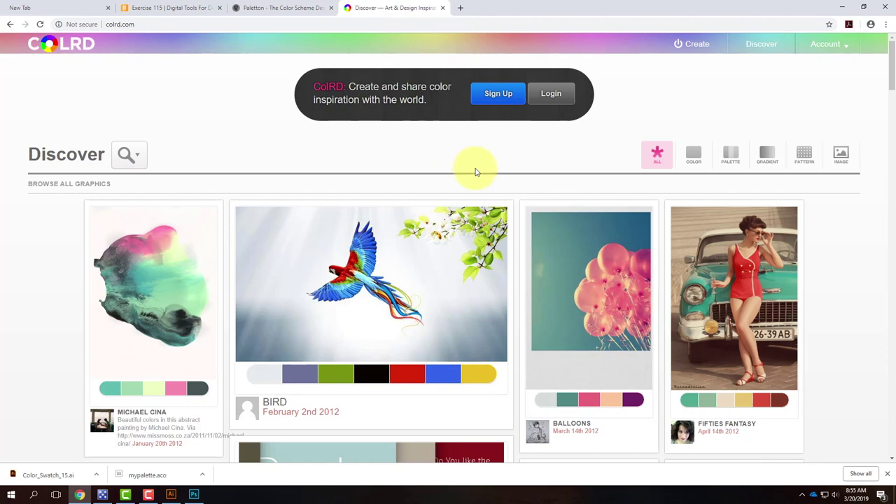
scroll(476, 172, "down", 2)
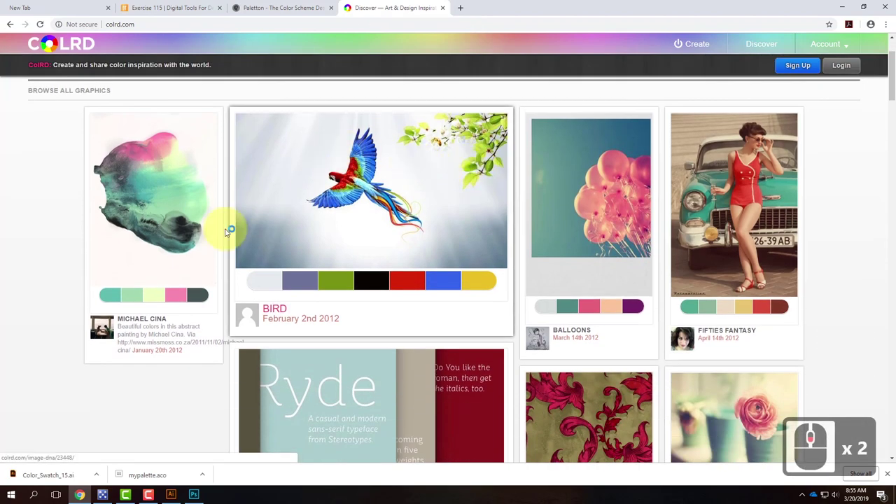
scroll(415, 217, "down", 14)
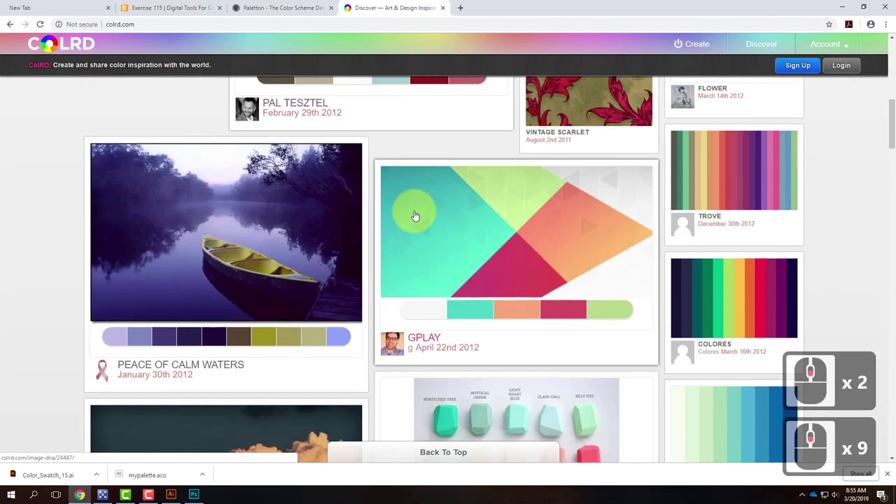
scroll(415, 217, "up", 19)
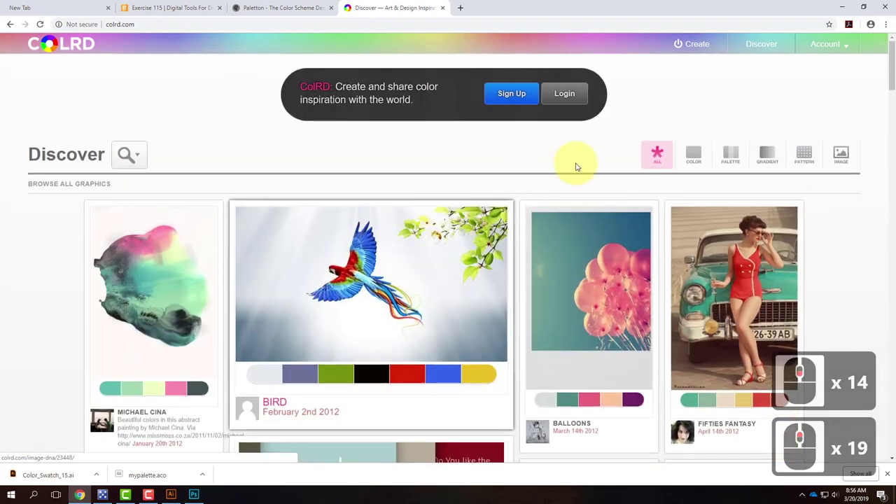
Step: Start an Image DNA palette from Create, then open the image picker to sample another picture
left_click(687, 43)
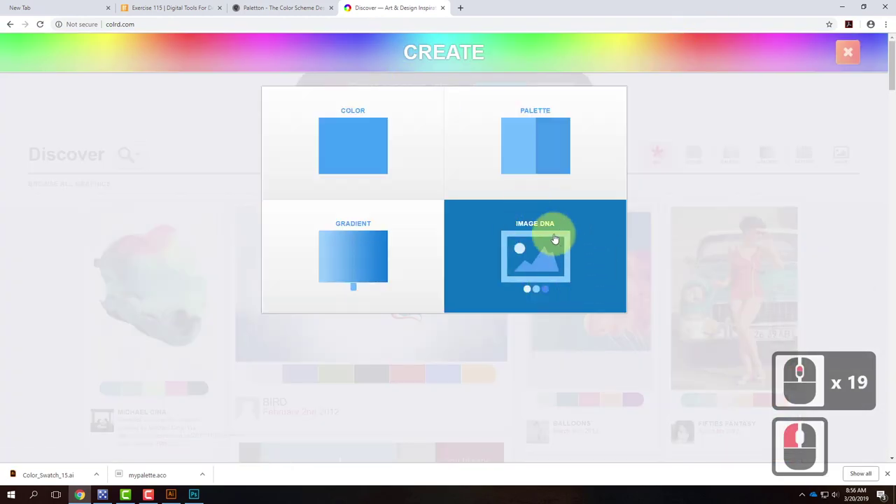
left_click(554, 238)
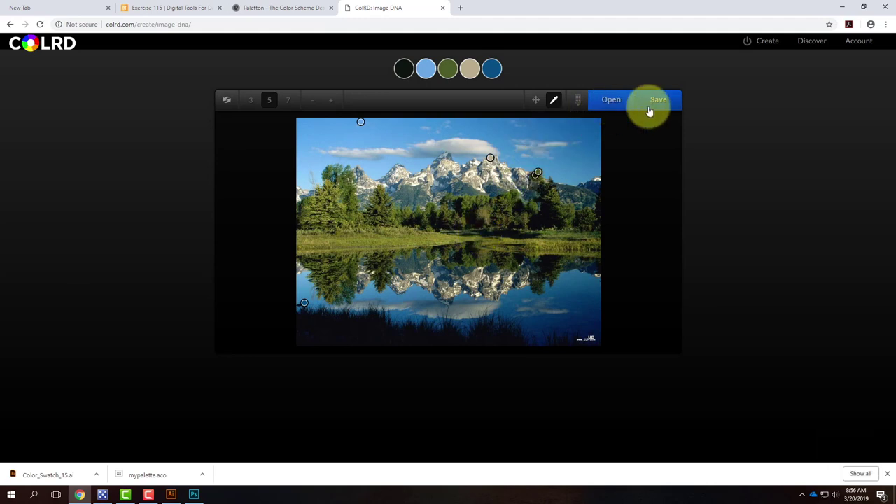
left_click(609, 104)
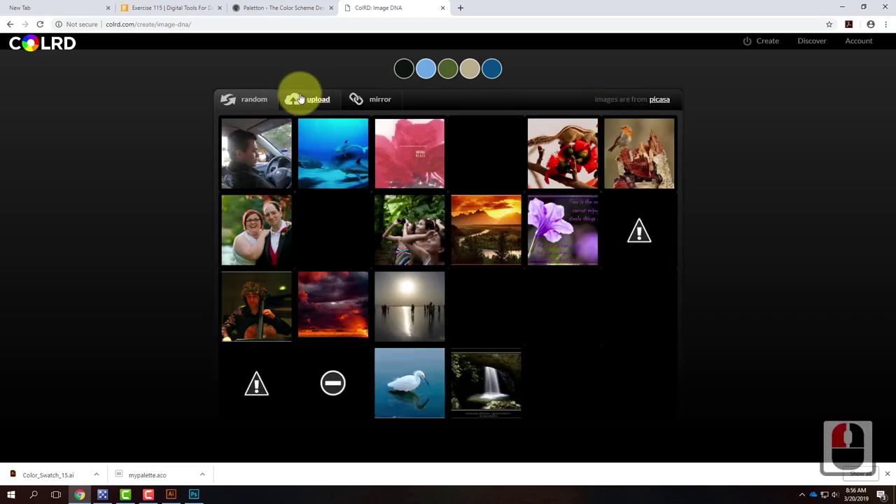
Step: Upload DSC_0161_2_0_tonemapped from the Ex104 - Sample Images folder into ColRD Image DNA
left_click(301, 98)
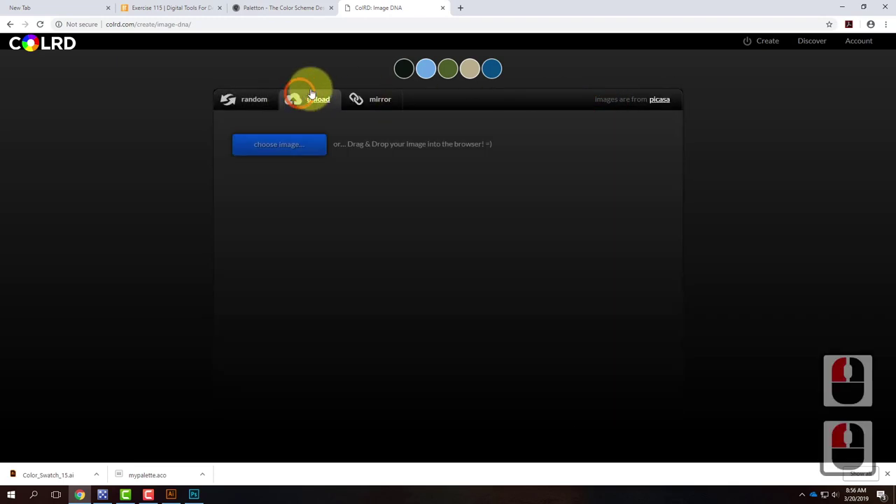
left_click(295, 148)
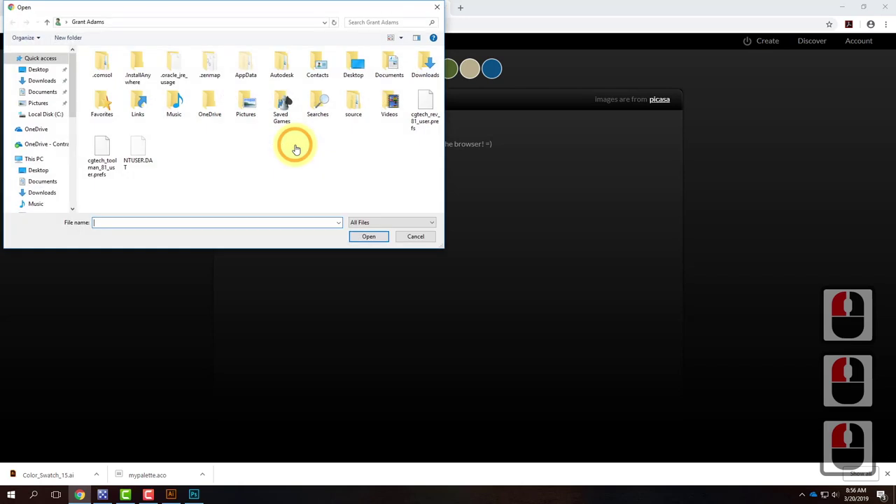
left_click(38, 144)
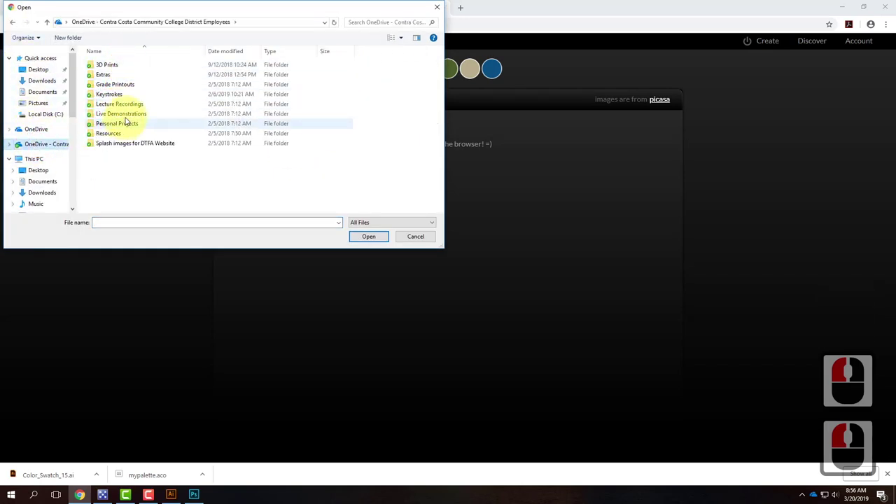
double_click(124, 115)
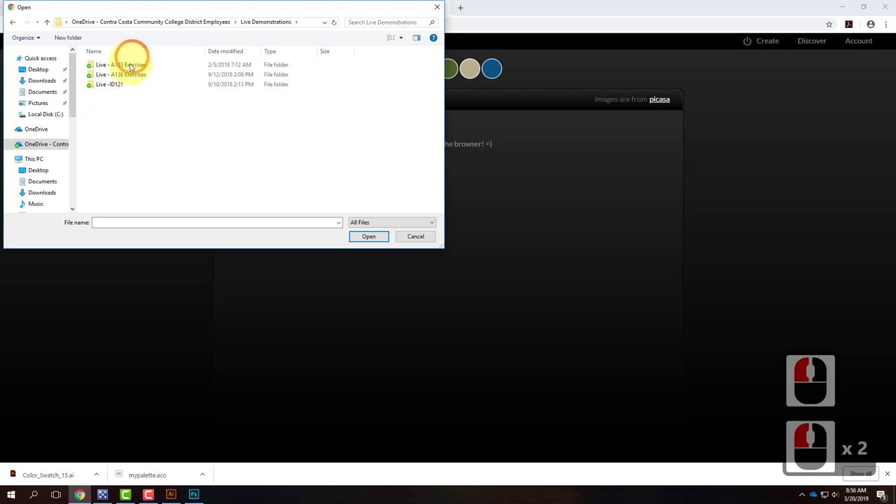
double_click(131, 66)
double_click(118, 84)
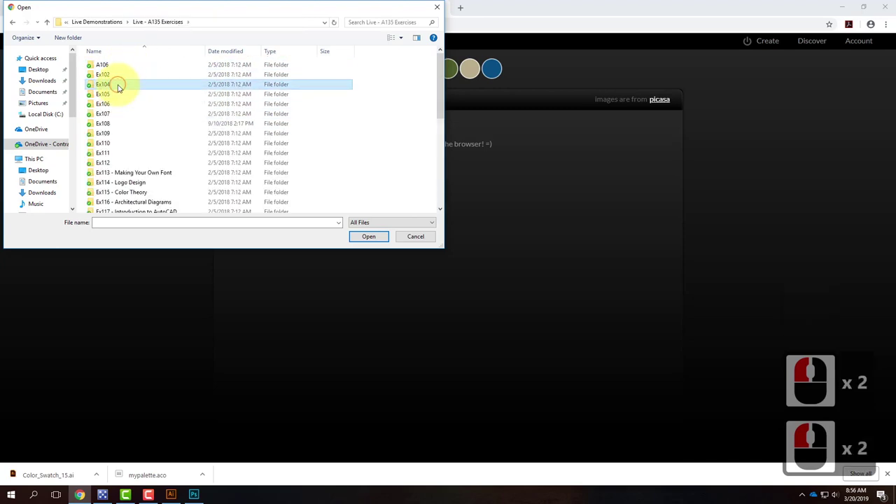
left_click(116, 66)
double_click(119, 68)
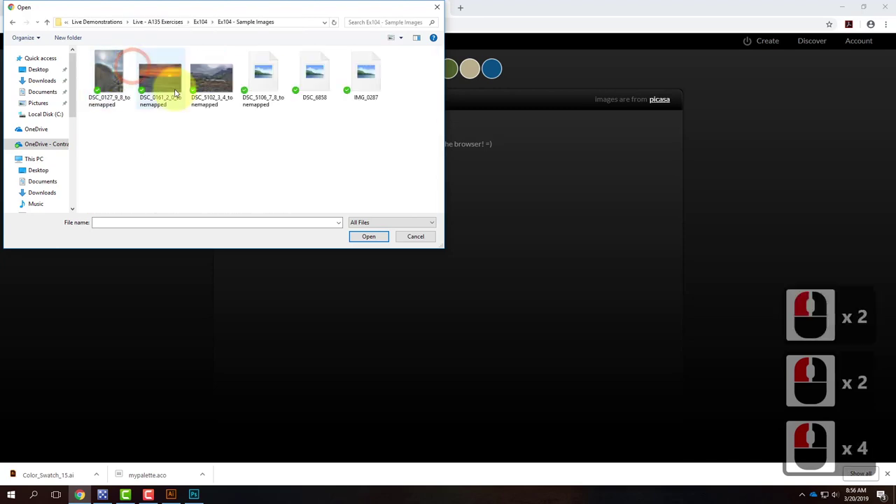
left_click(157, 72)
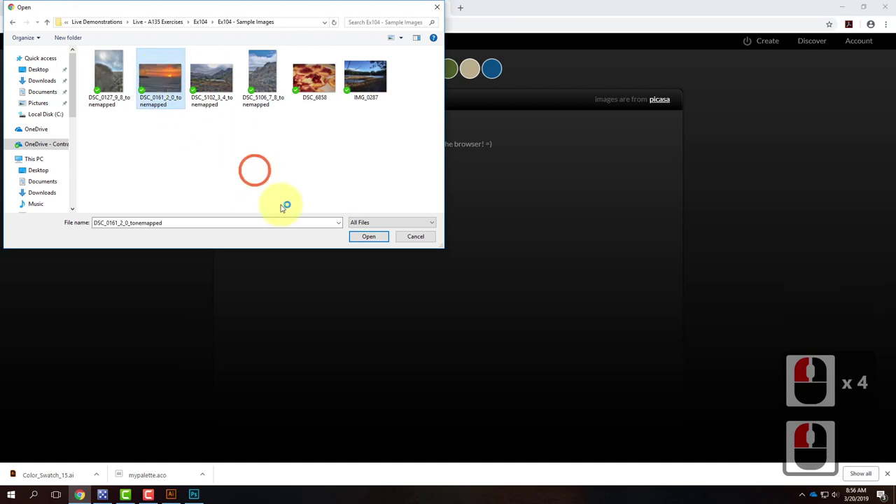
left_click(368, 237)
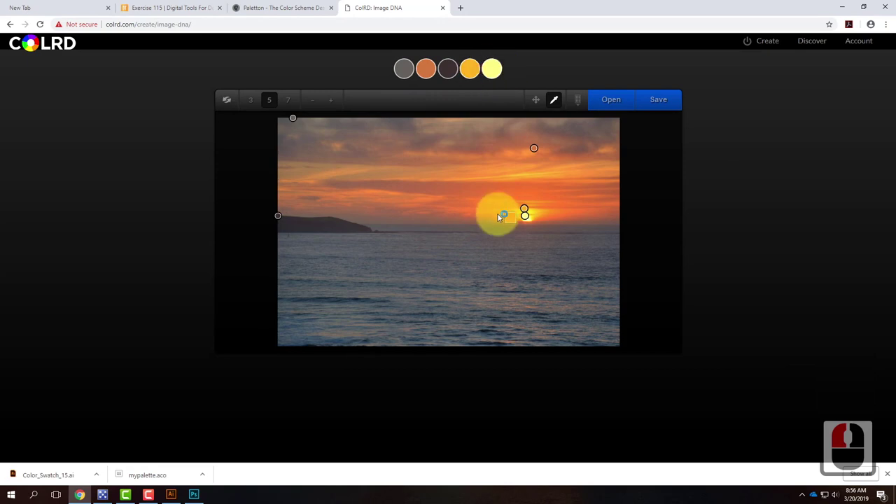
mouse_move(501, 74)
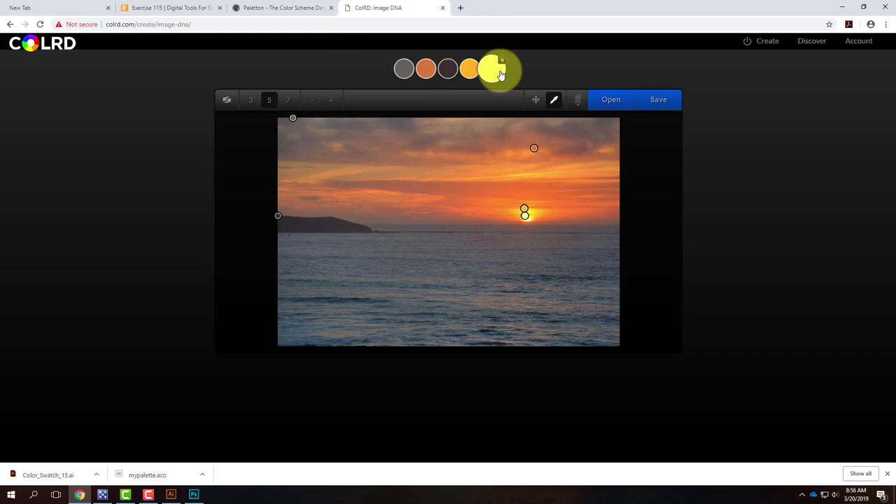
Step: Search Google Images for 'charley harper' and enlarge the puffin illustration
left_click(460, 8)
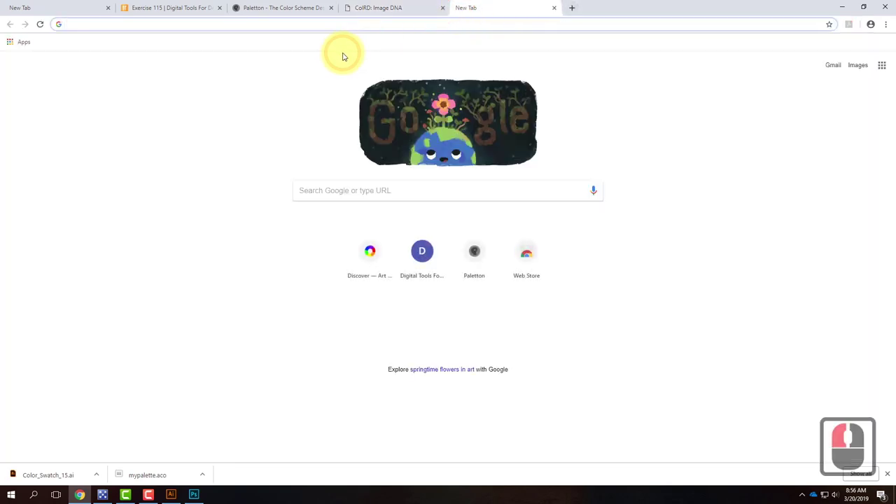
type("c")
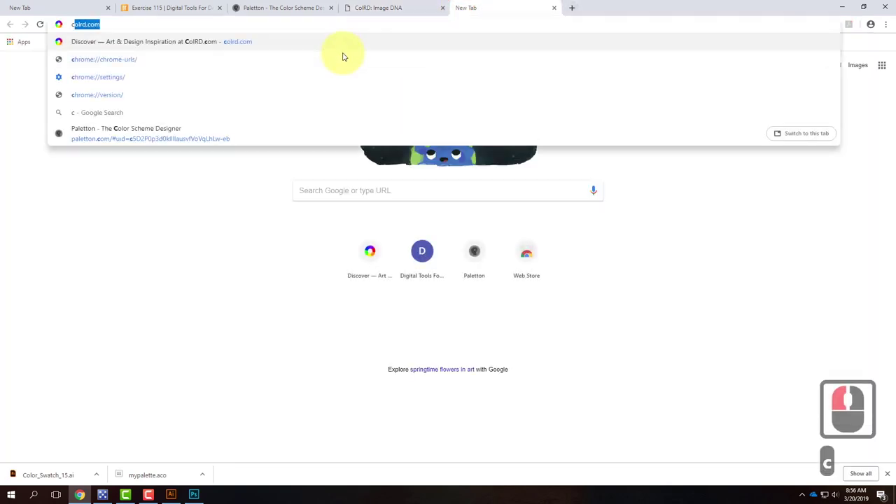
type("harley harper")
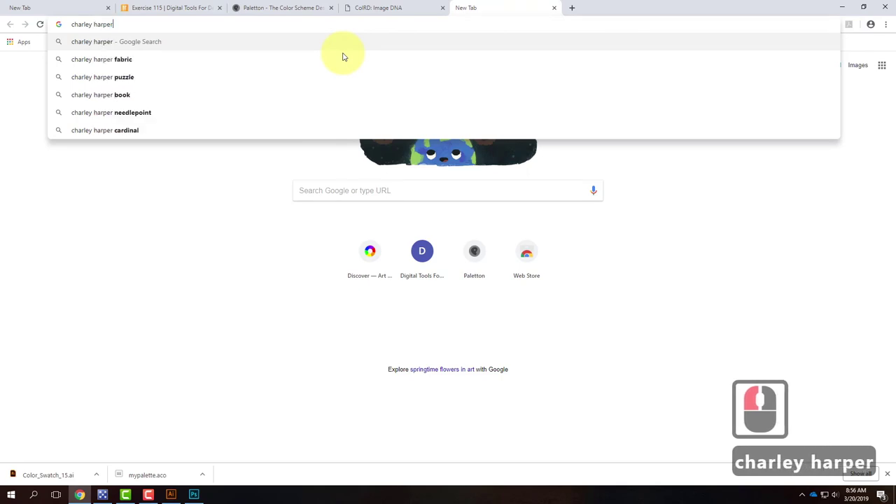
key("Return")
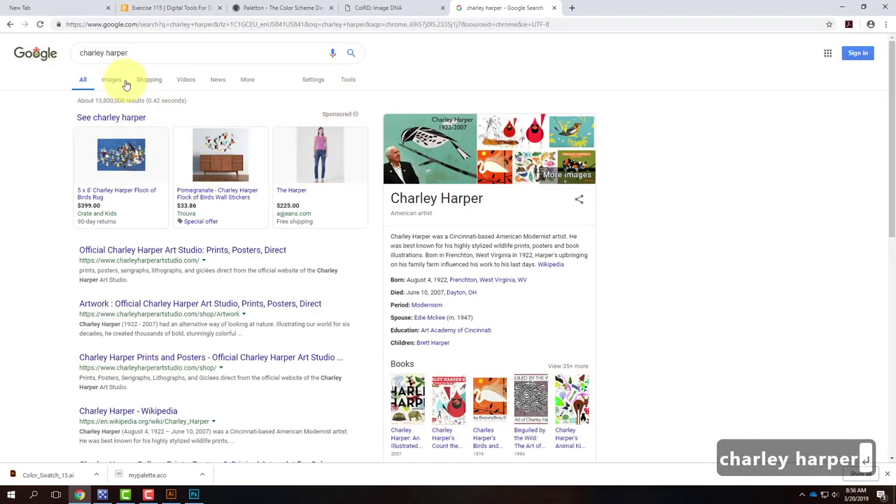
left_click(115, 80)
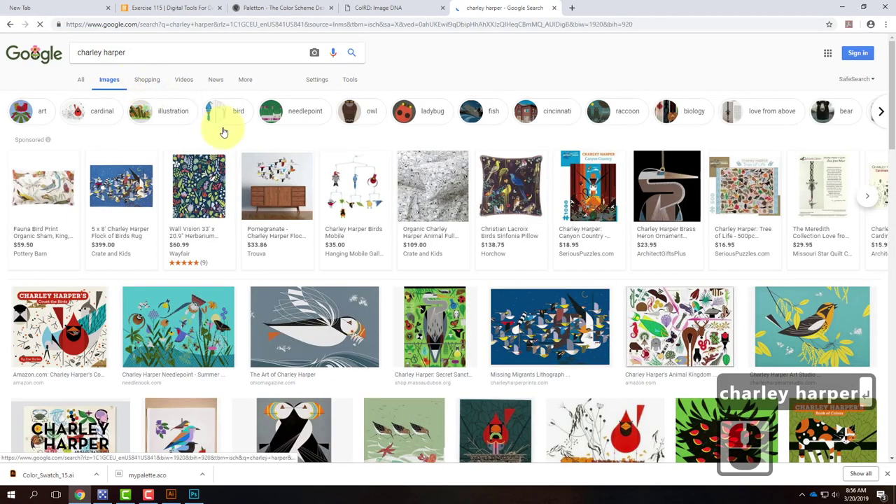
scroll(224, 131, "down", 2)
left_click(329, 236)
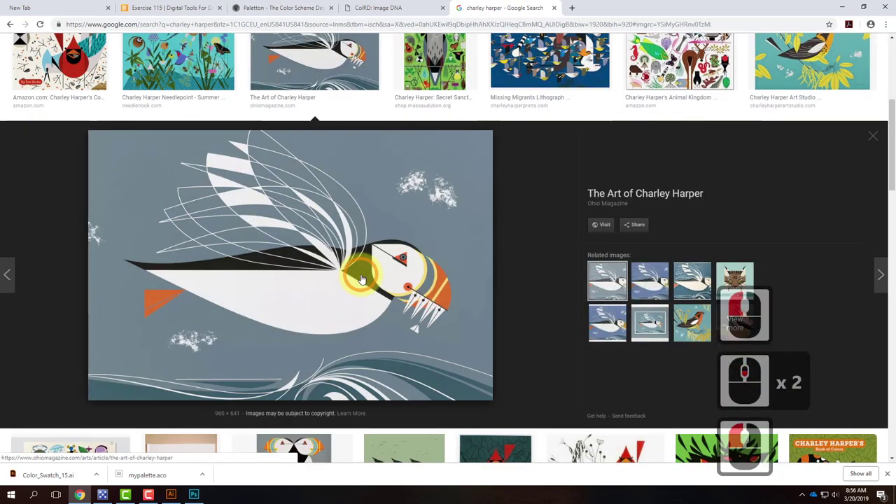
Step: Save the puffin image to the Desktop as c-harper-pg32_name_is_puffin
right_click(295, 227)
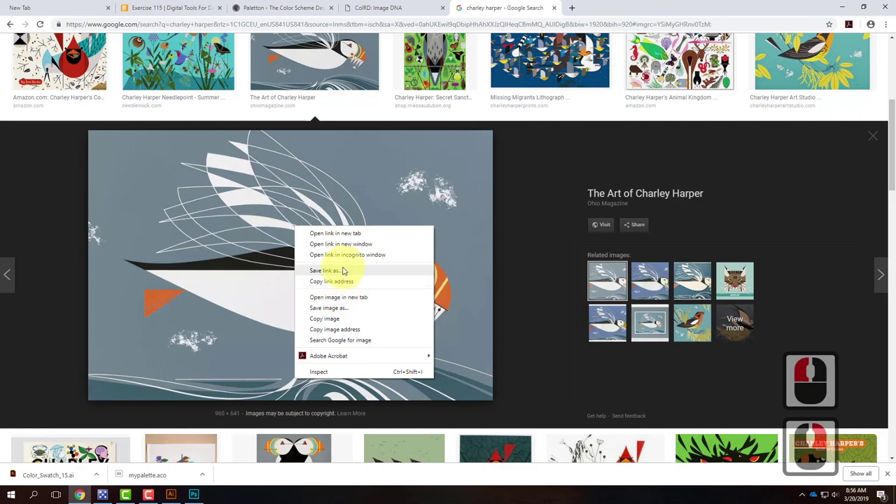
left_click(329, 307)
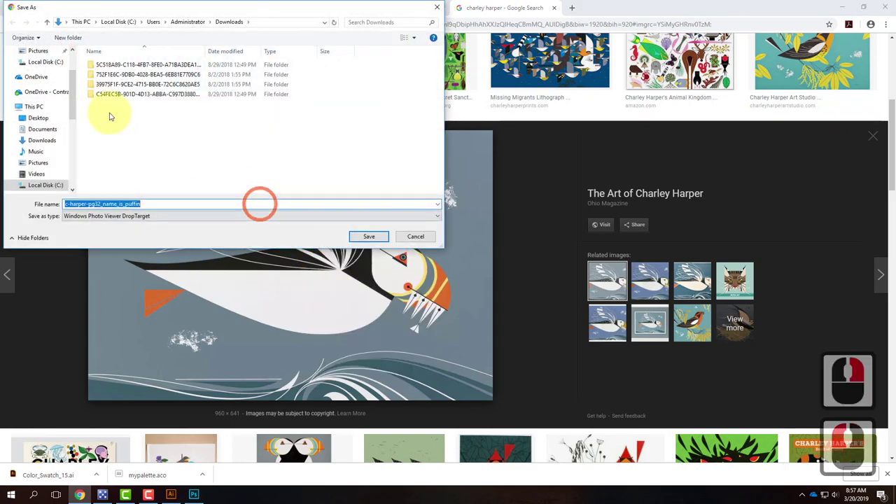
left_click(29, 119)
left_click(361, 236)
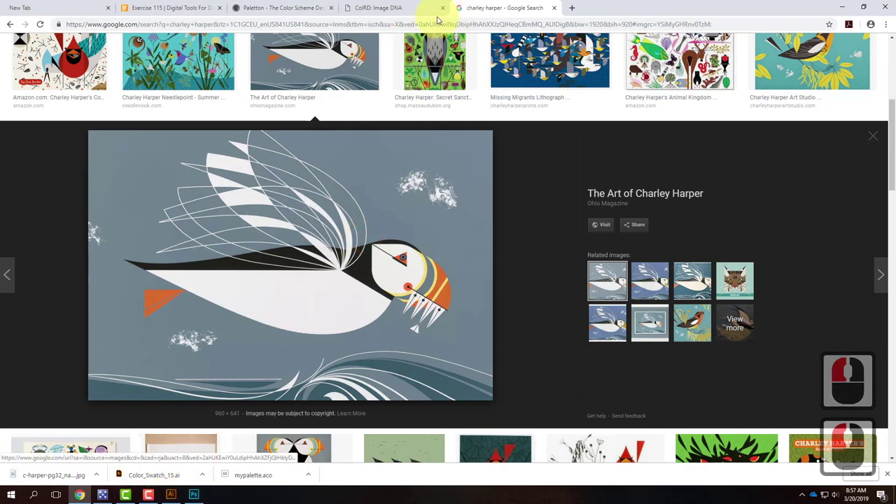
Step: Start a new Image DNA palette and upload the puffin JPG from the Desktop
left_click(405, 14)
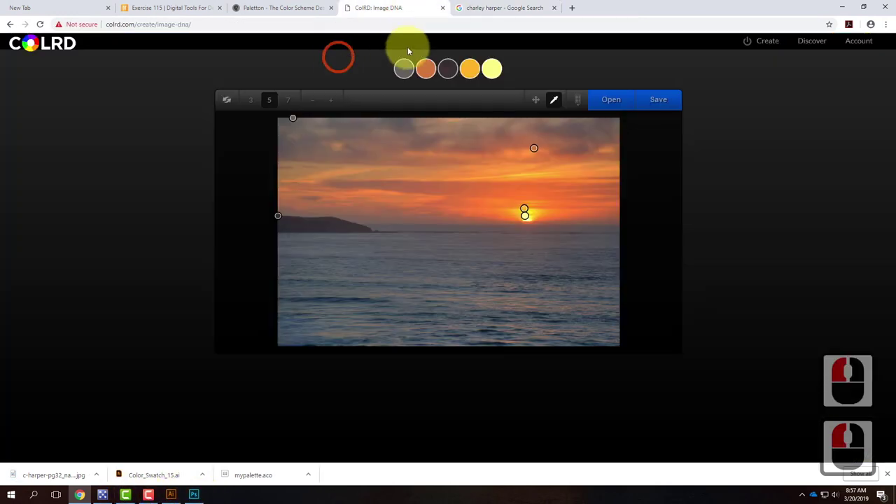
left_click(655, 101)
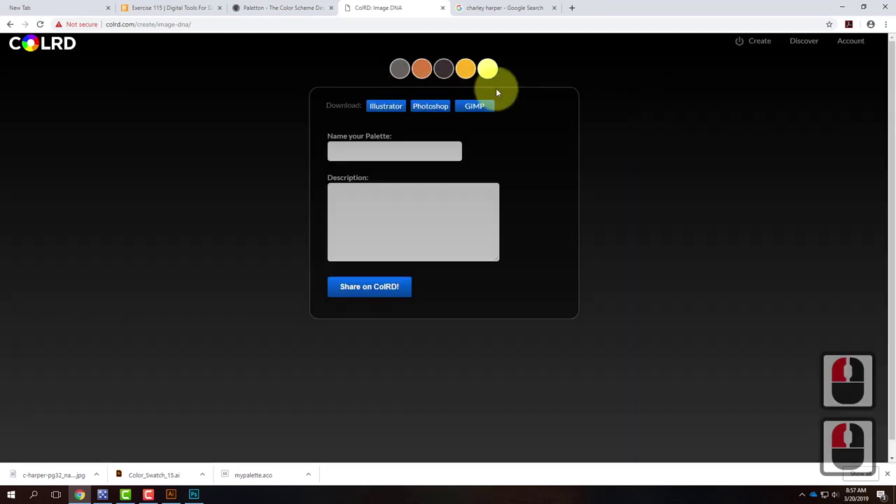
left_click(755, 42)
left_click(507, 233)
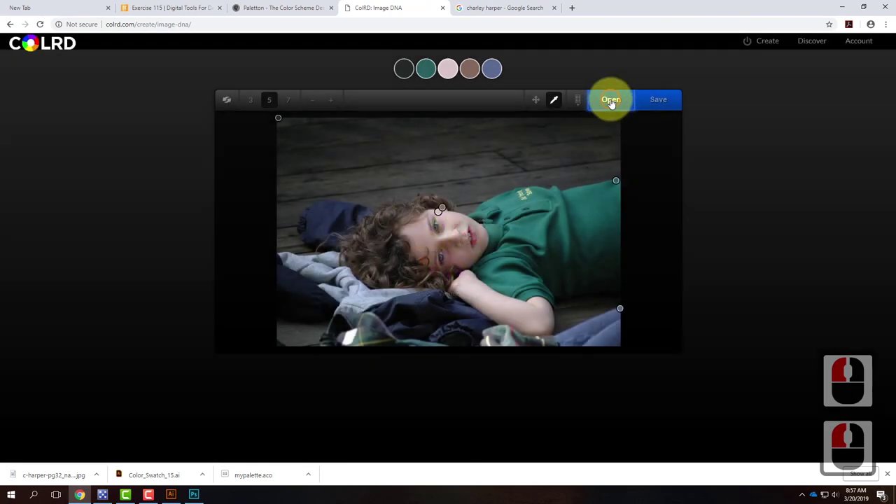
left_click(610, 100)
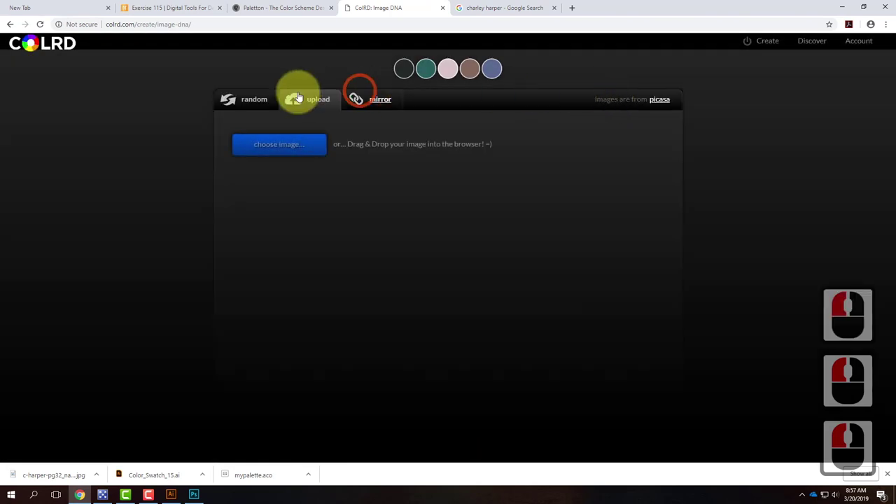
left_click(286, 146)
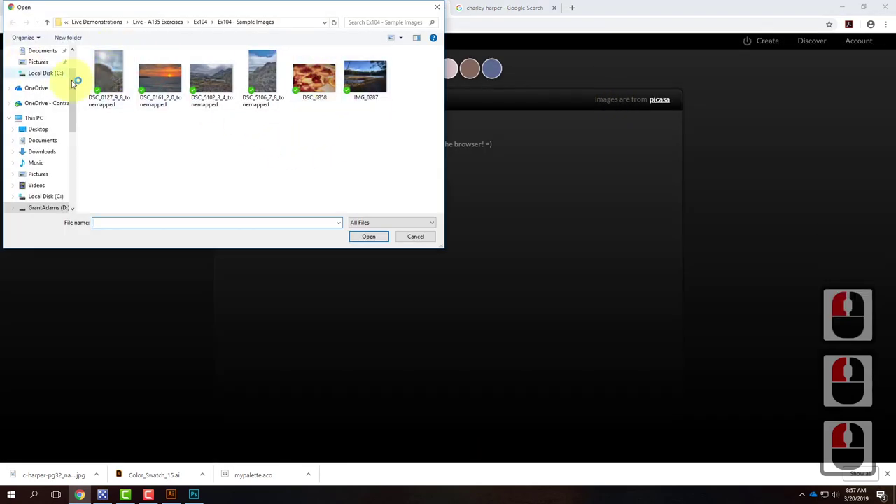
scroll(66, 84, "up", 4)
left_click(38, 70)
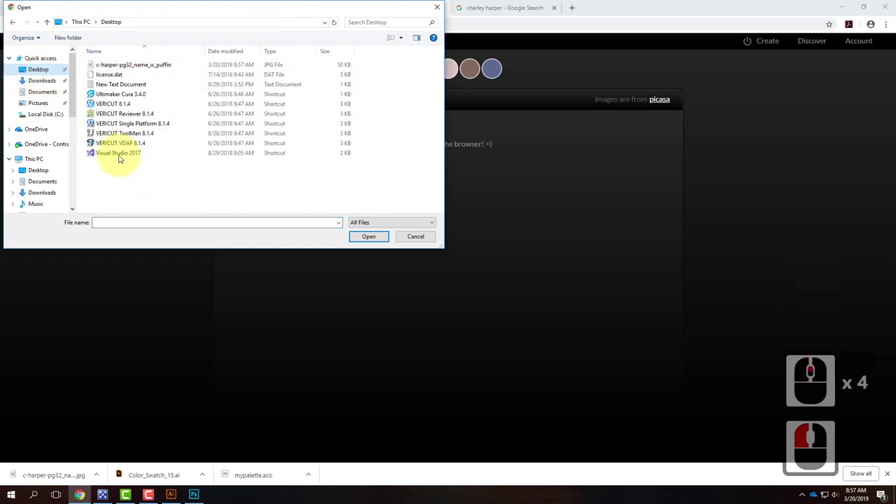
left_click(154, 65)
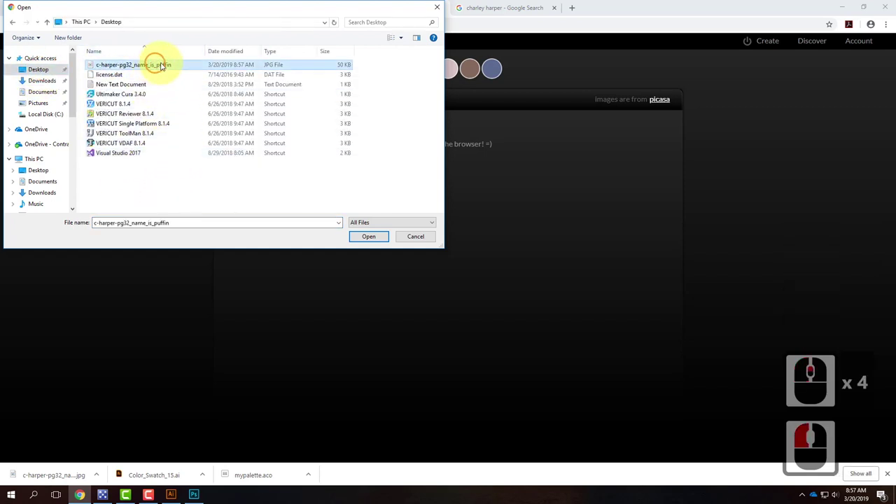
left_click(389, 237)
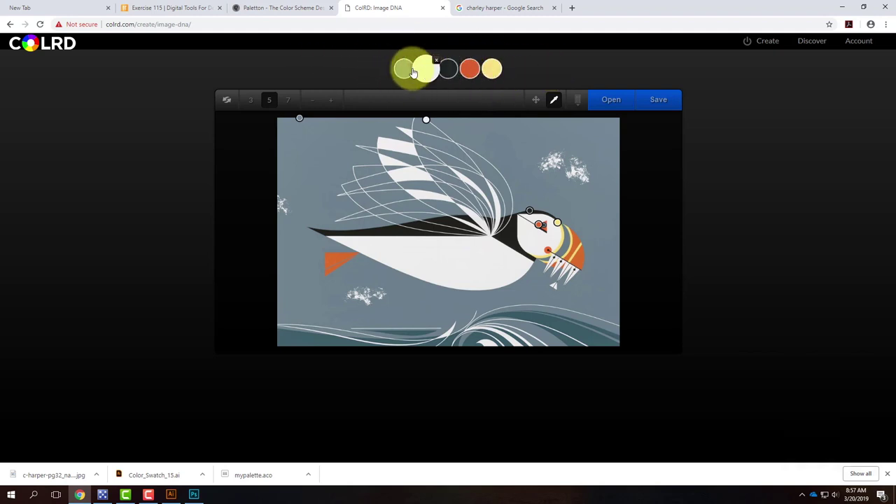
Step: Switch to seven colours and download the palette as the Illustrator file My Color.ai
left_click(287, 101)
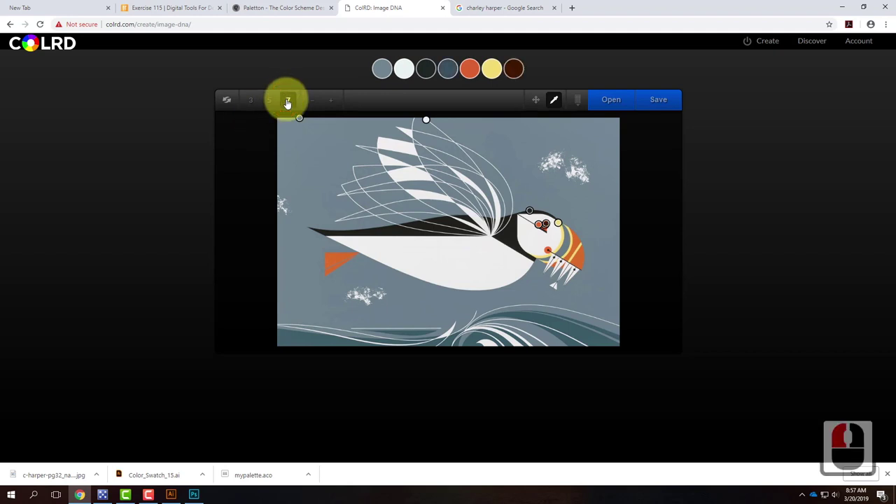
left_click(662, 101)
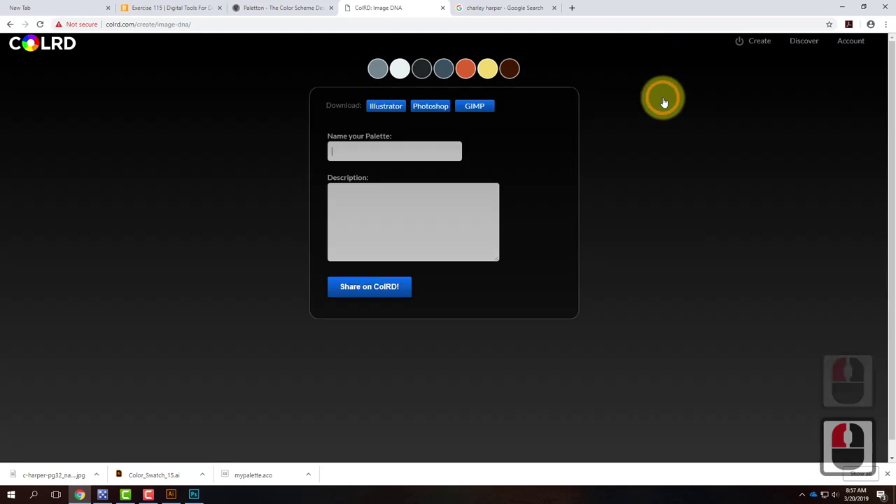
left_click(383, 110)
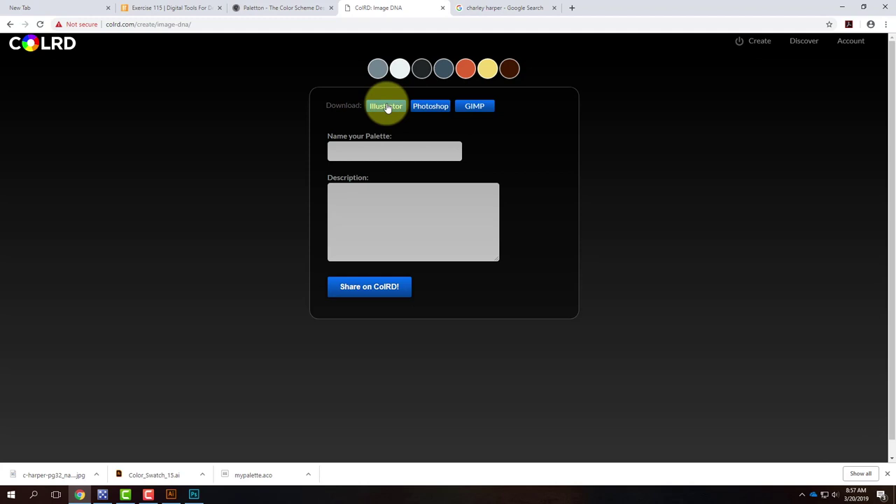
left_click(387, 107)
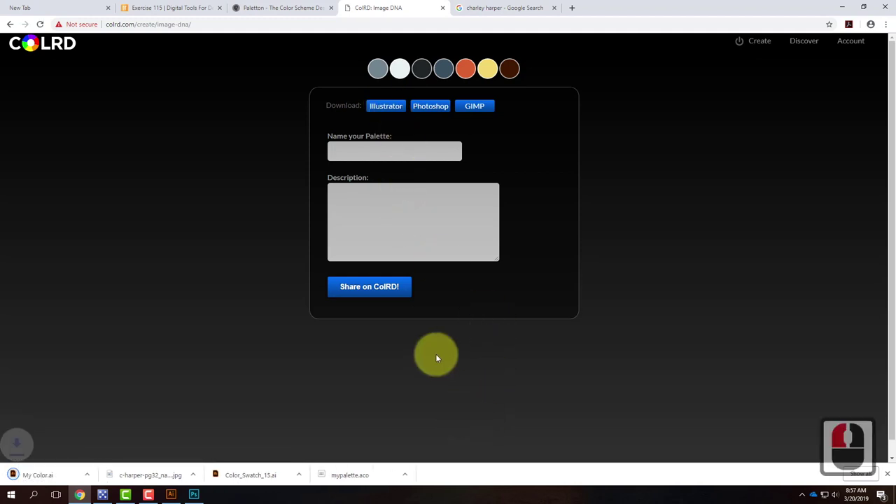
Step: Download Color_Swatch_07.ai from the Exercise 115 page and open it in Illustrator
left_click(170, 494)
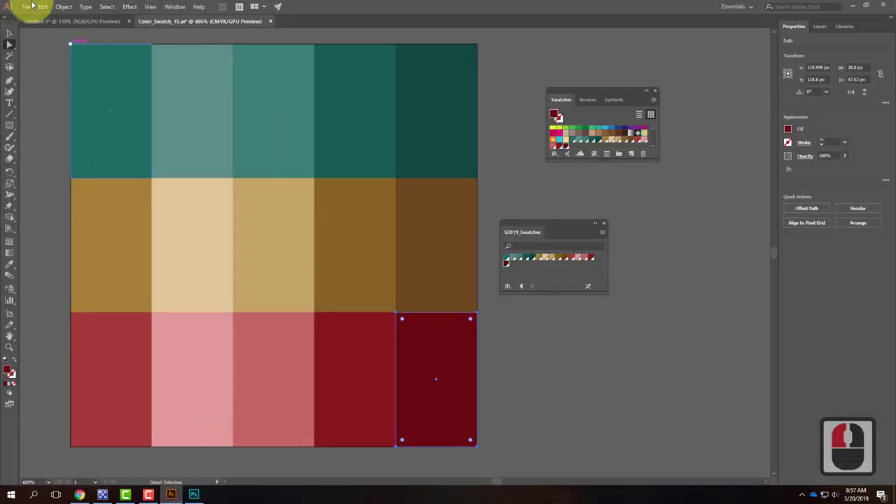
left_click(79, 494)
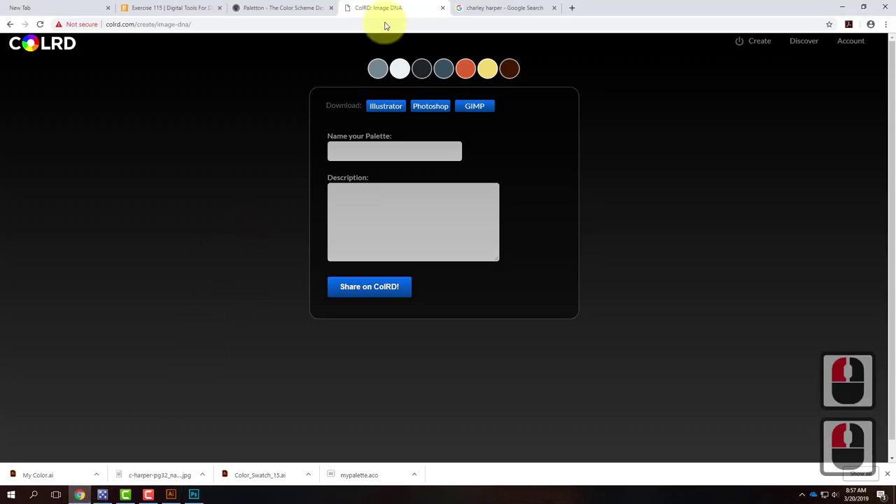
left_click(151, 9)
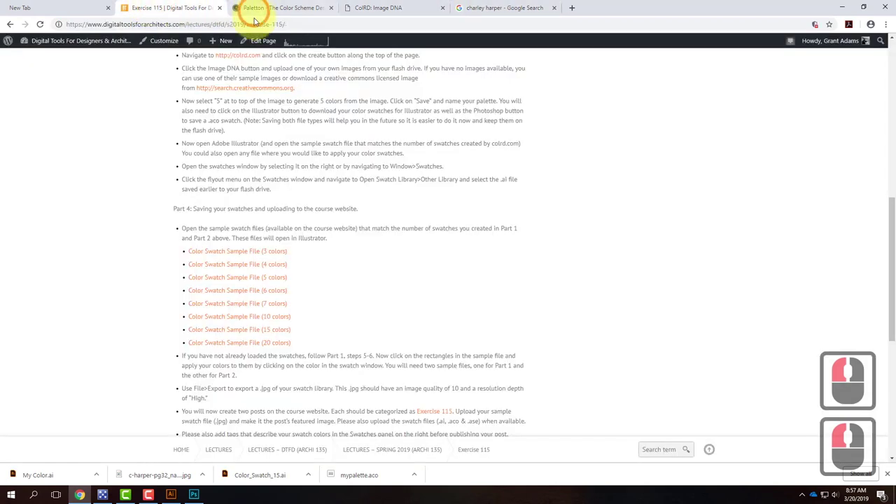
left_click(236, 308)
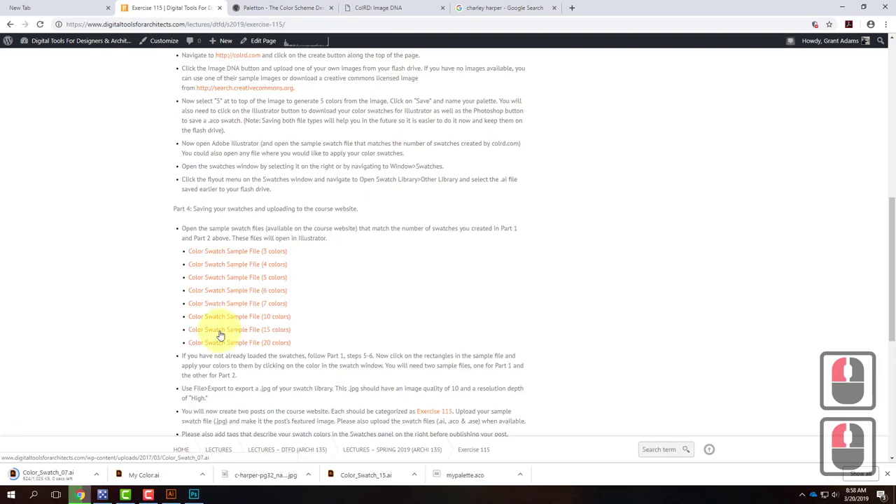
left_click(62, 480)
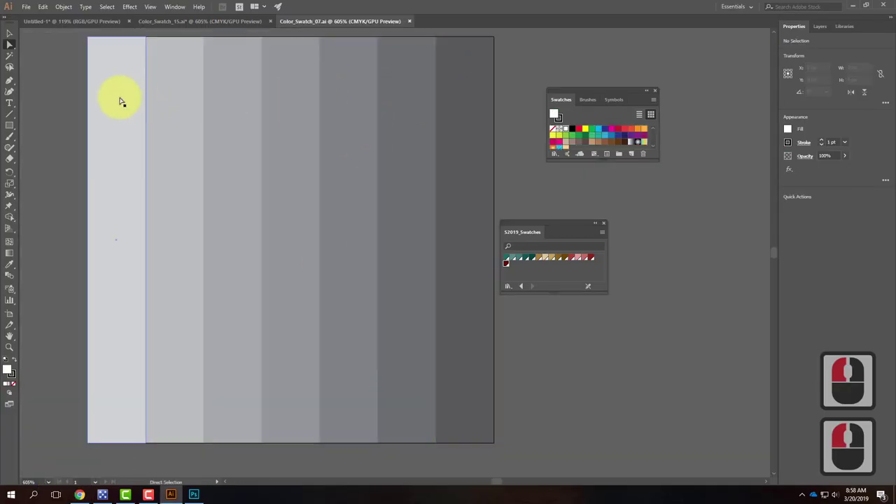
Step: Load the My Color swatch library from the Downloads folder via Other Library
left_click(652, 99)
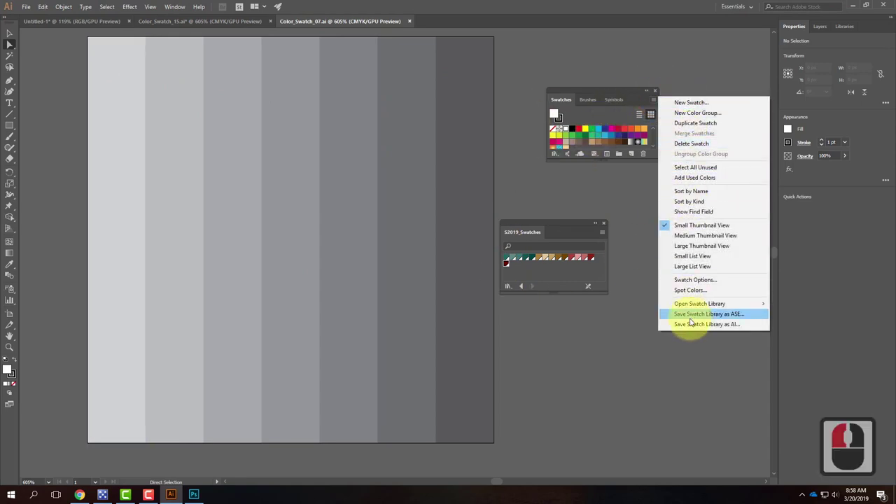
mouse_move(693, 303)
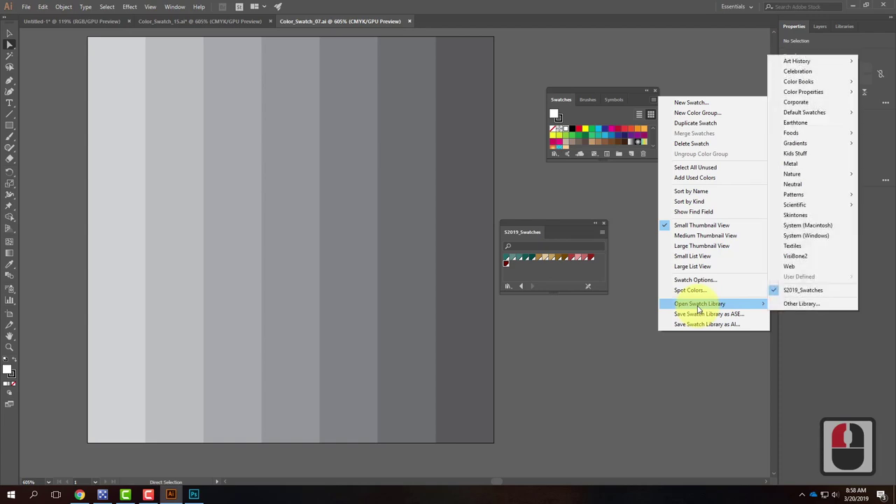
left_click(800, 305)
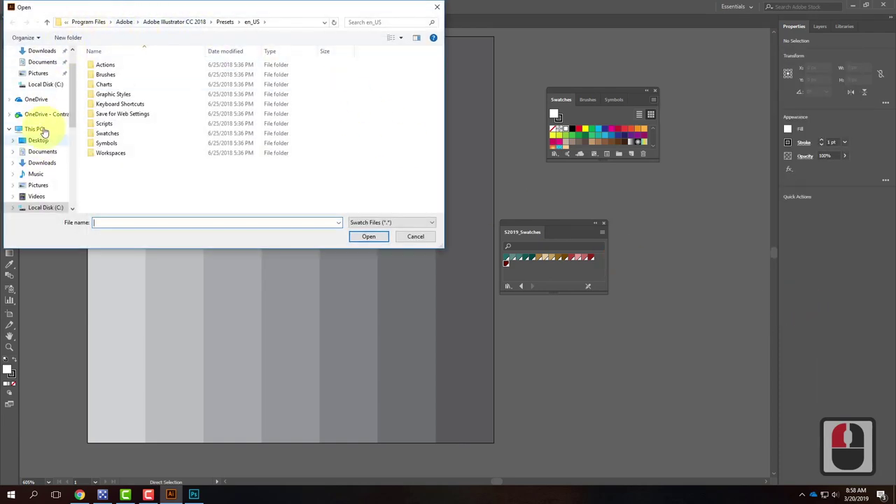
left_click(35, 114)
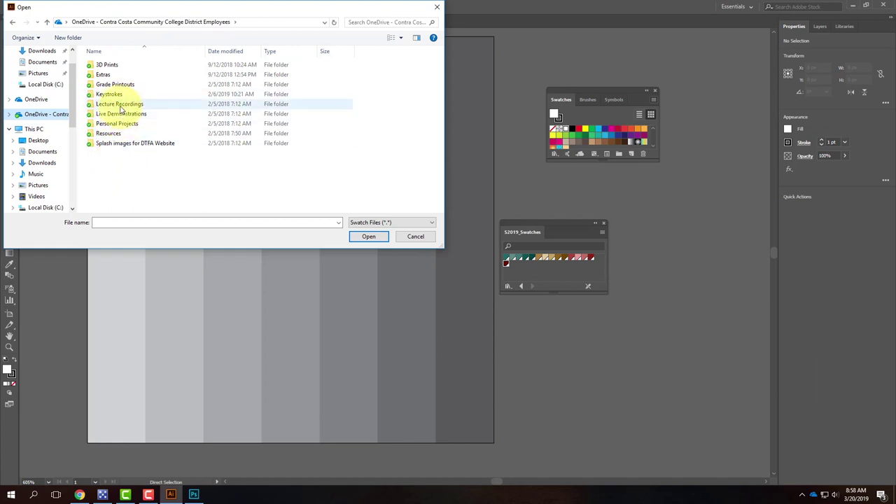
left_click(39, 50)
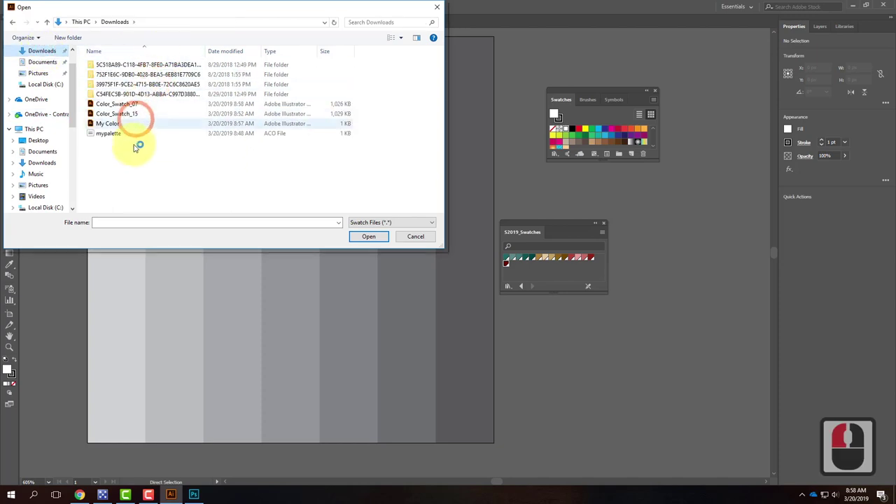
left_click(107, 124)
left_click(231, 155)
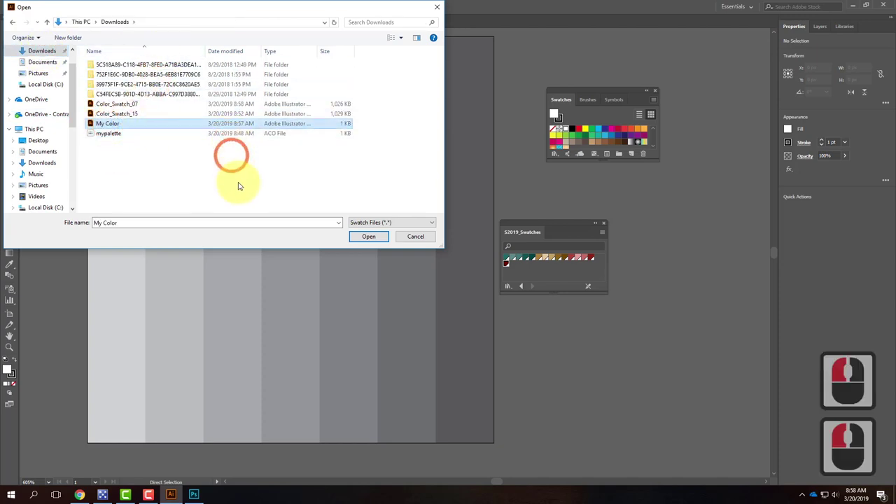
left_click(378, 238)
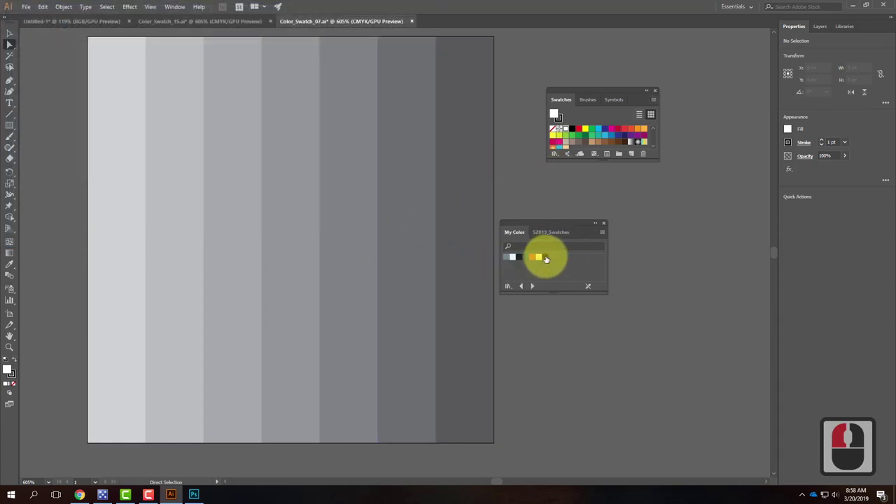
Step: Fill the first two stripes with My Color's blue-grey and near-white swatches
left_click(116, 224)
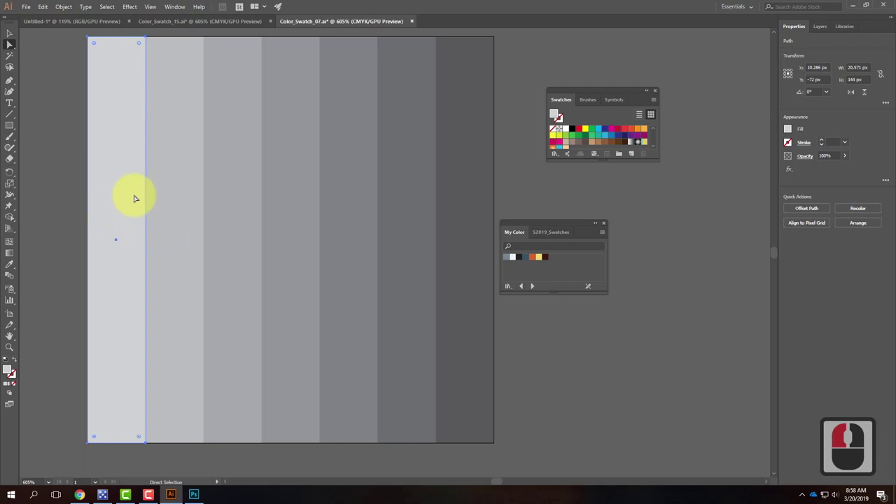
left_click(507, 257)
left_click(176, 210)
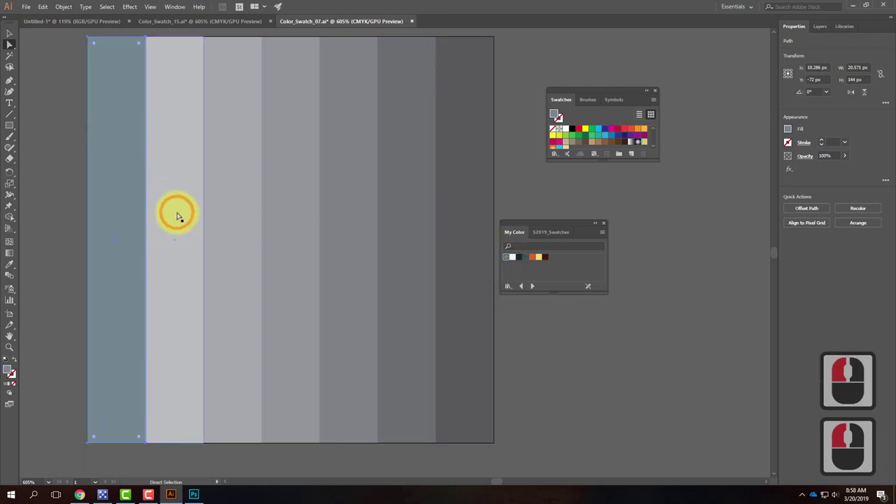
left_click(513, 257)
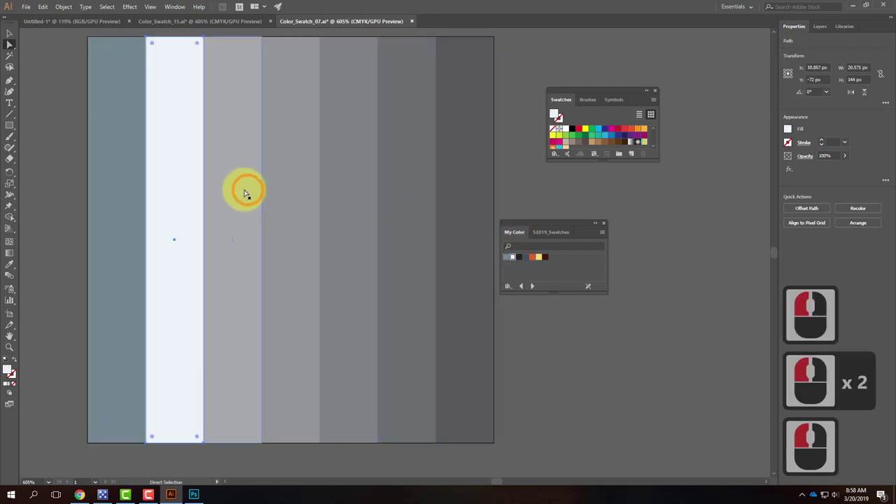
left_click(228, 186)
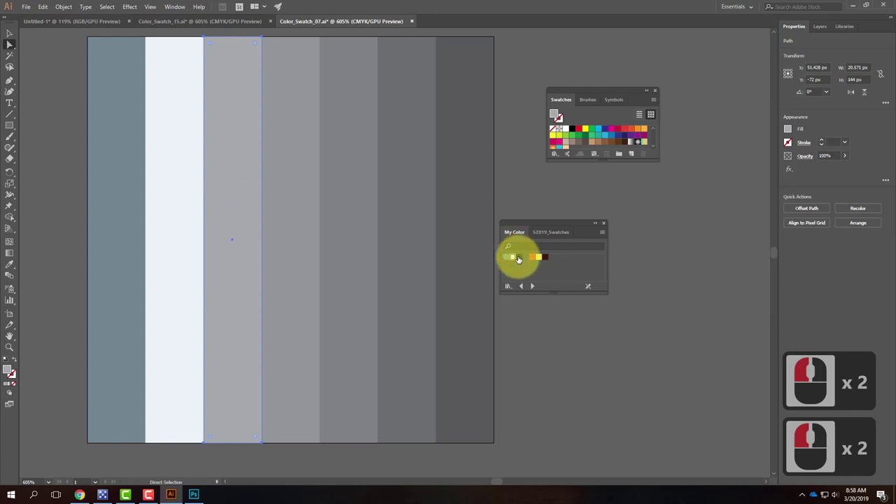
Step: Fill stripes three to seven with near-black, dark blue, orange, yellow and dark brown
left_click(518, 257)
left_click(287, 189)
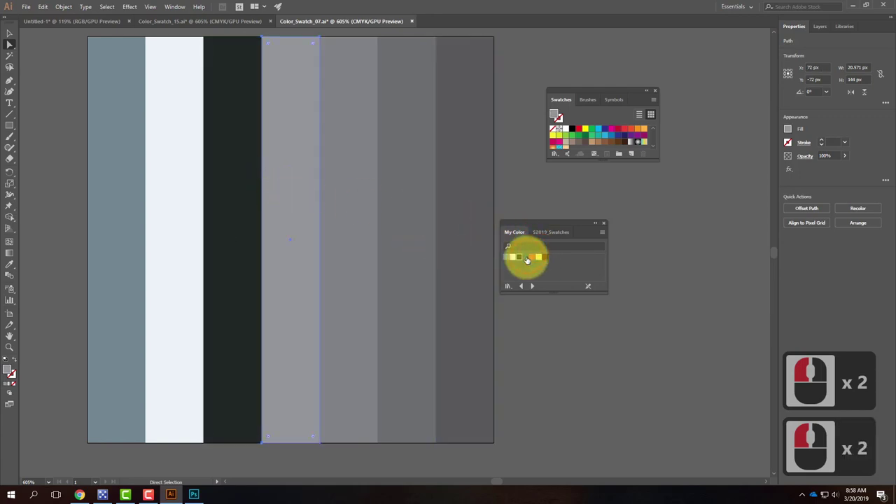
left_click(527, 259)
left_click(371, 219)
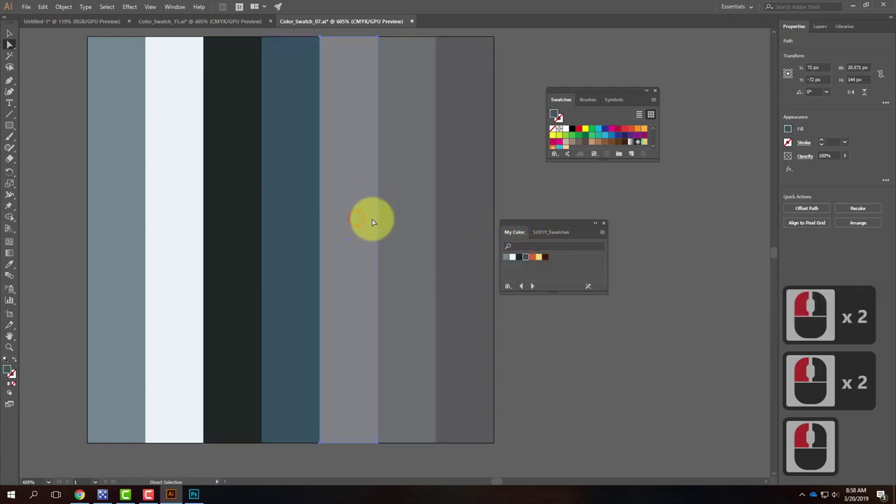
left_click(533, 259)
left_click(405, 204)
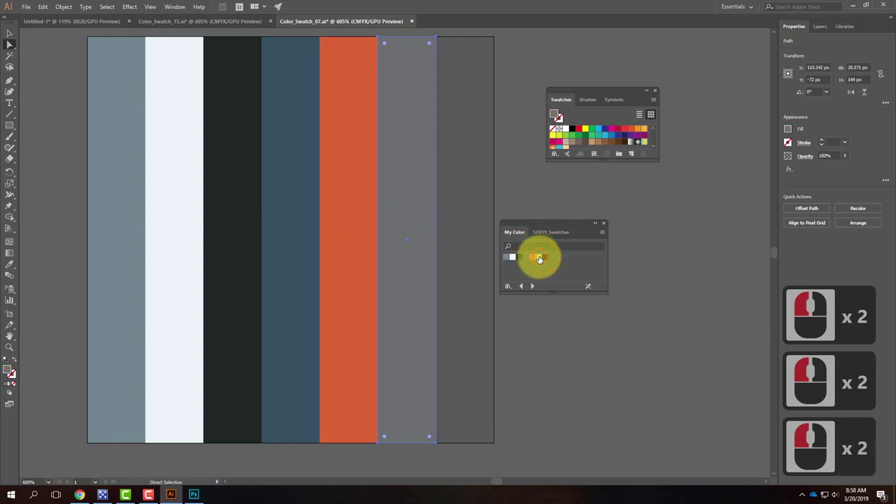
left_click(539, 259)
left_click(466, 214)
left_click(548, 257)
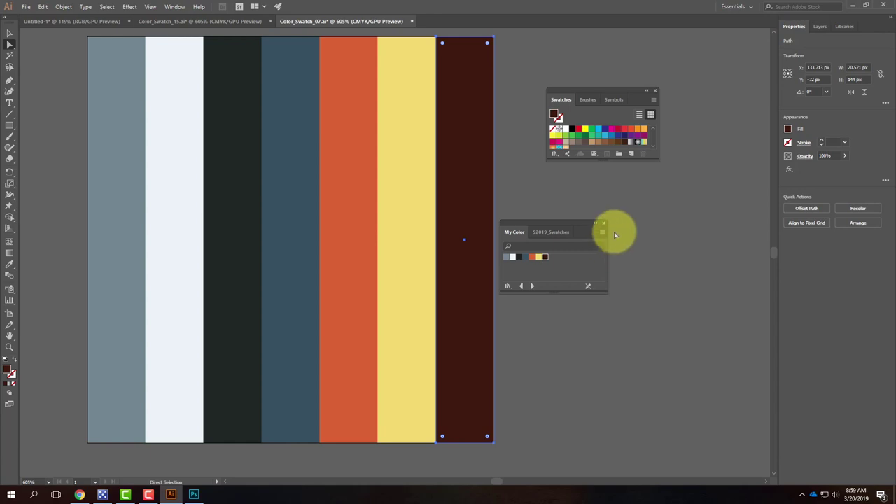
Step: Close the My Color palette panel, deselect the stripes, and return to the course webpage
left_click(604, 233)
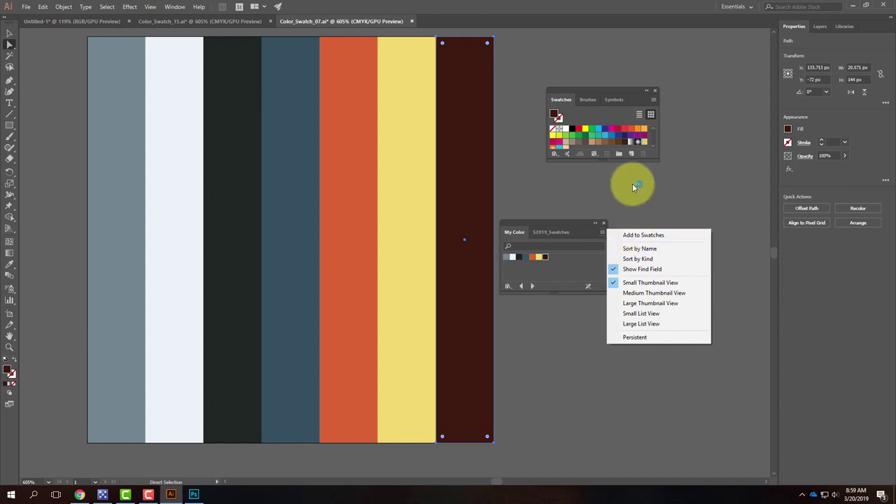
left_click(600, 222)
left_click(599, 223)
left_click(619, 230)
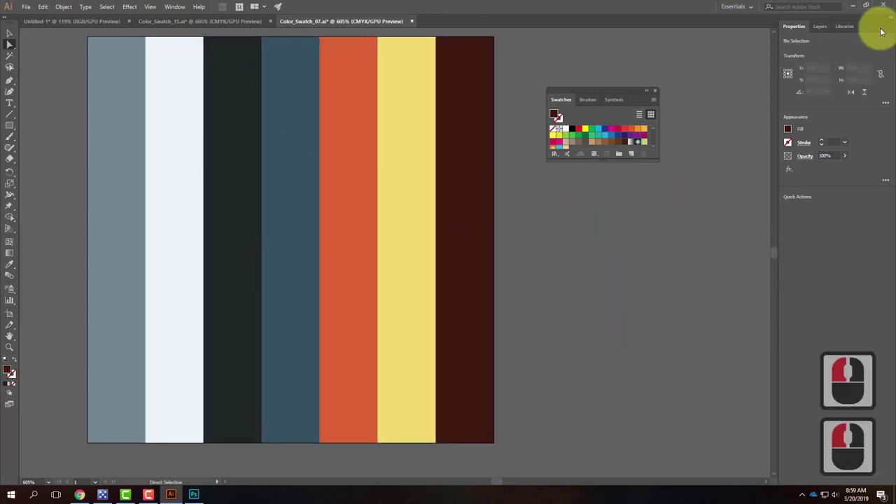
left_click(853, 7)
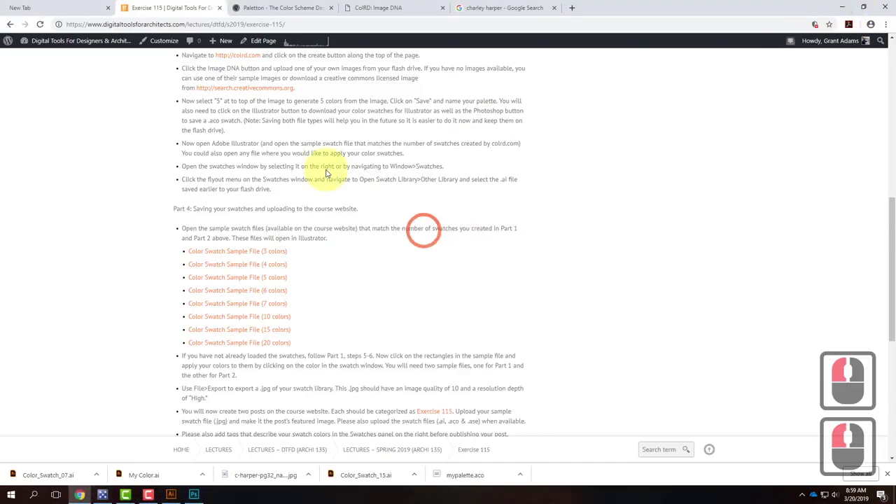
Step: Read Part 6's 'Begin your Charley Harper composition' line, then return to Illustrator
scroll(270, 201, "down", 2)
scroll(270, 200, "down", 4)
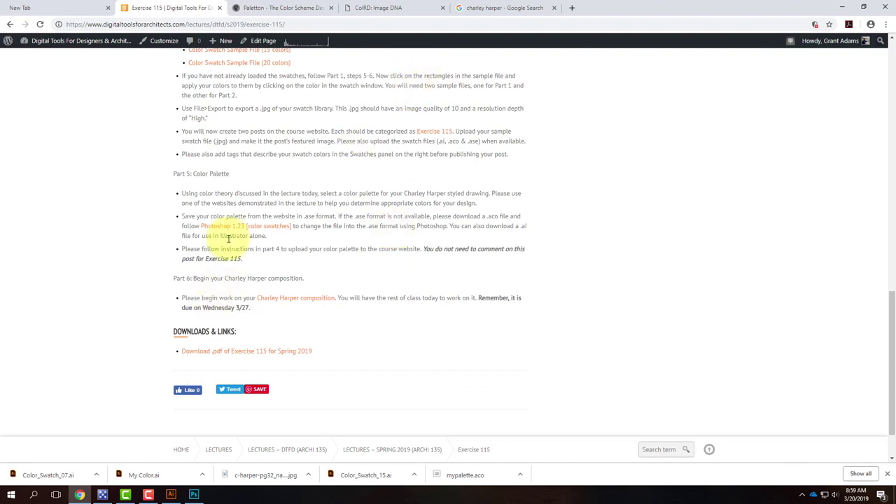
left_click_drag(308, 278, 225, 277)
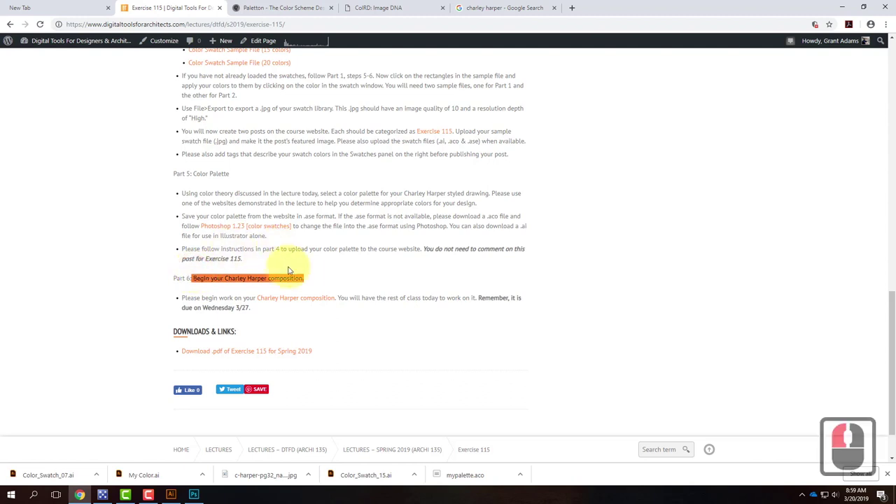
left_click(320, 280)
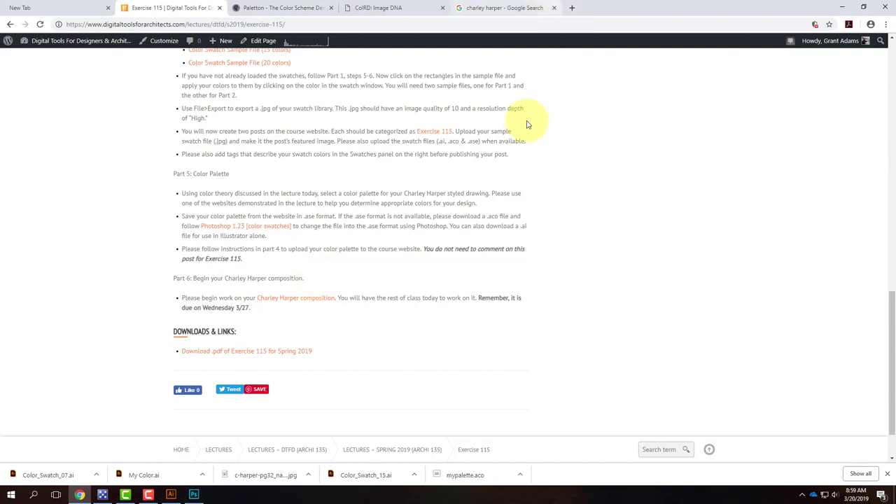
left_click(171, 493)
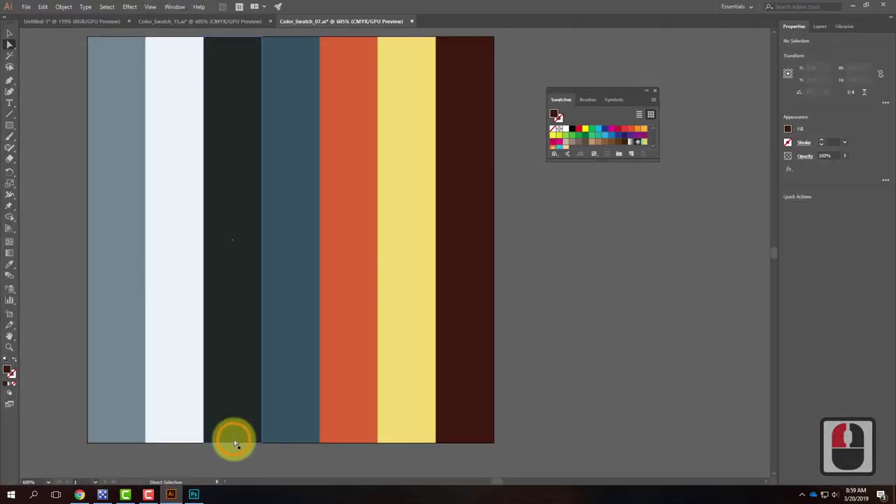
Step: Create a new Letter-size print document
left_click(26, 6)
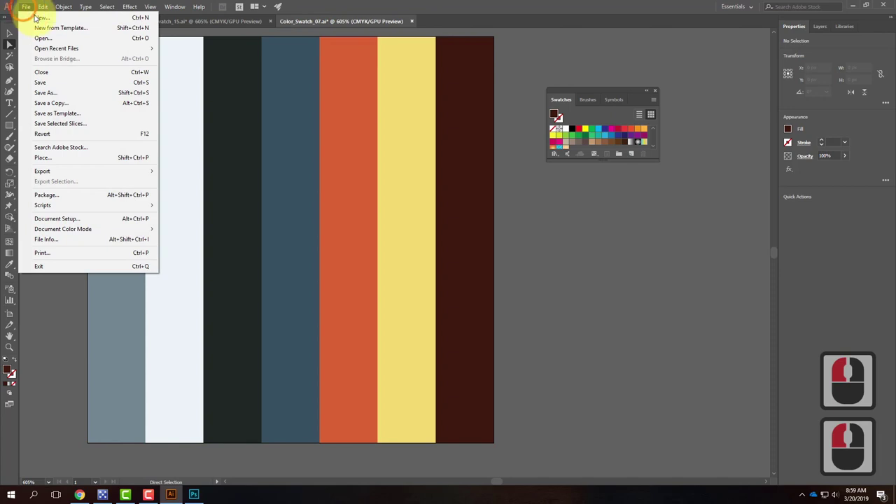
left_click(35, 18)
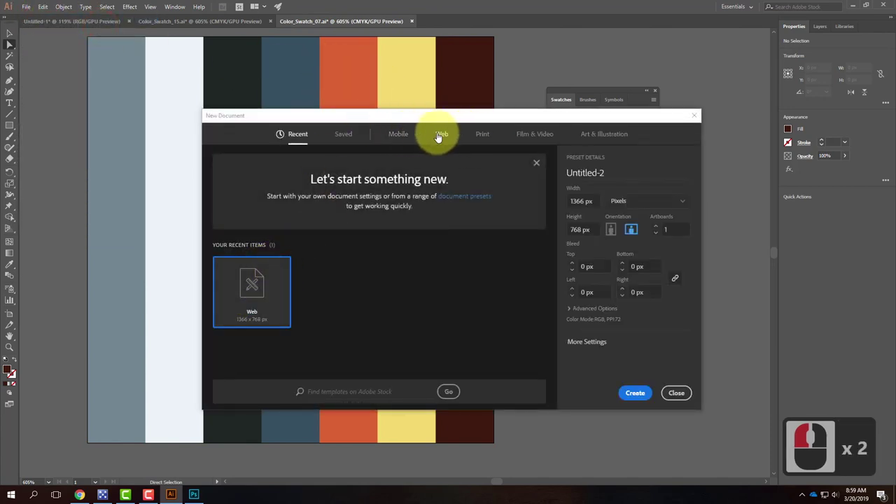
left_click(481, 134)
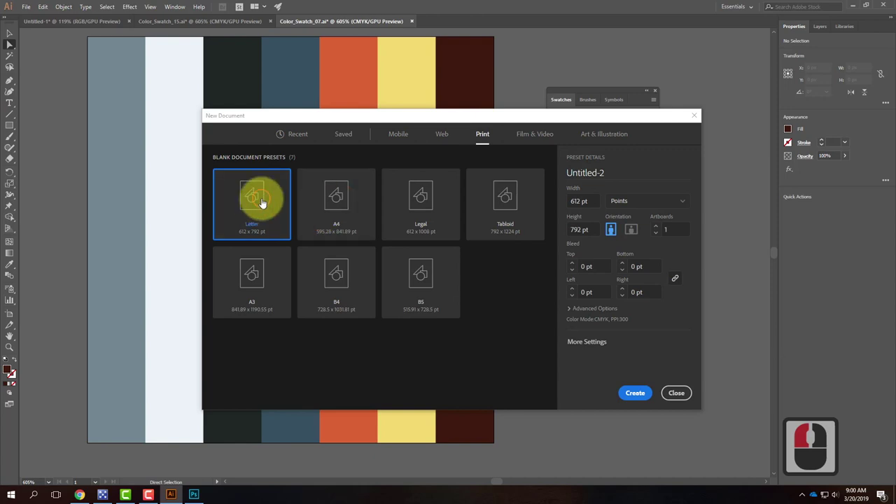
left_click(637, 391)
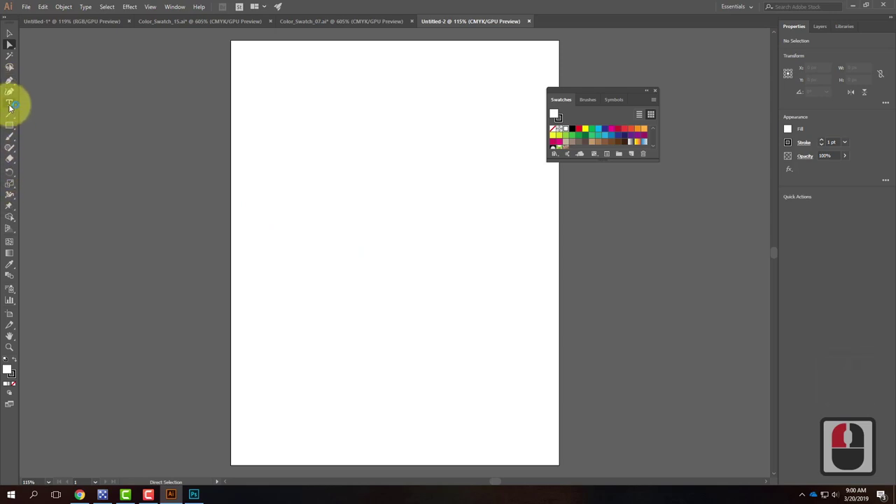
Step: Draw a large circle and a closed narrow triangle pointing down from inside it
left_click_drag(11, 128, 44, 146)
left_click_drag(296, 132, 455, 285)
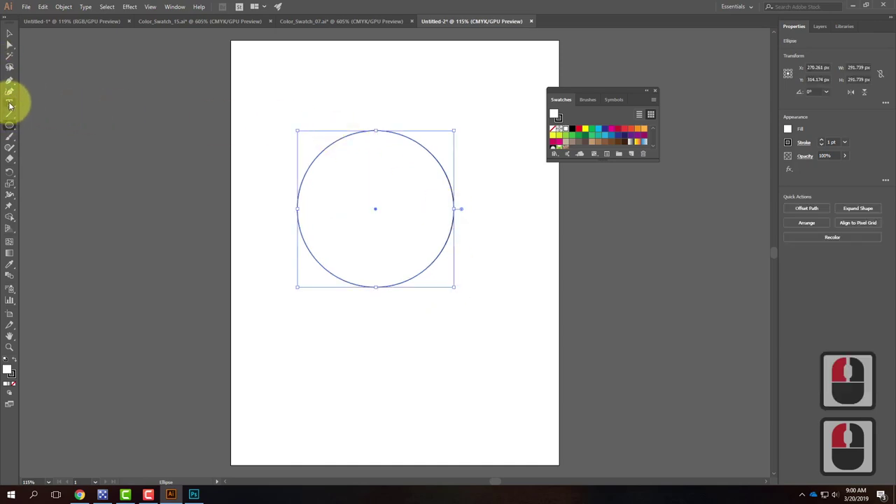
left_click(9, 80)
left_click(297, 209)
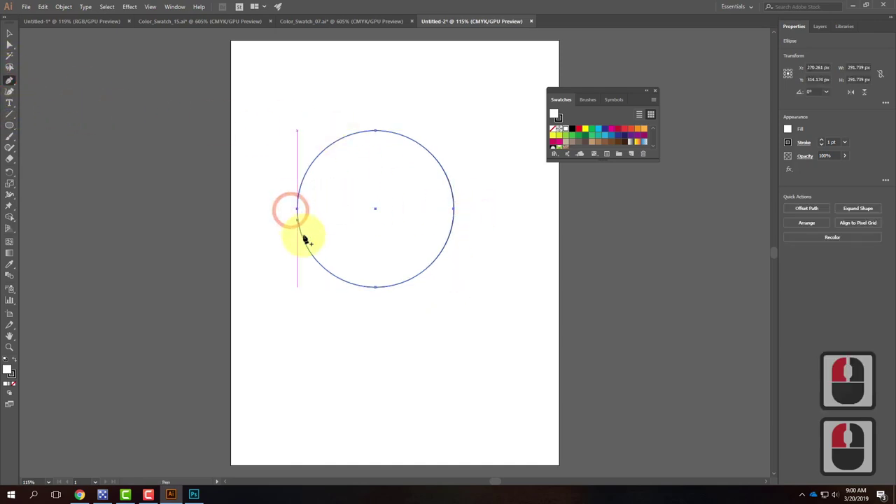
left_click(350, 219)
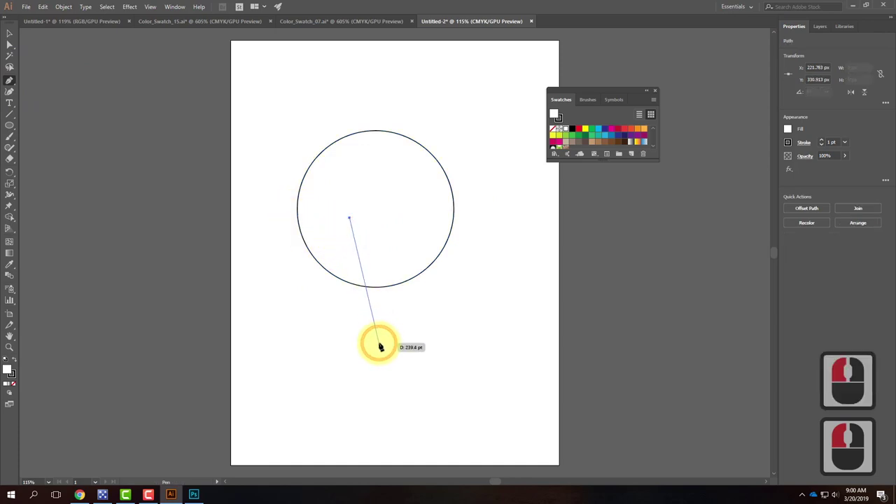
left_click(375, 342)
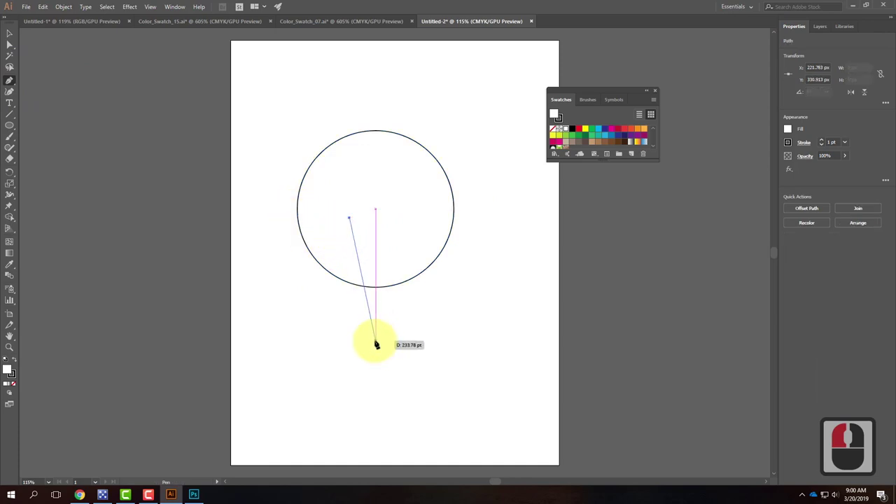
left_click(406, 221)
left_click(350, 219)
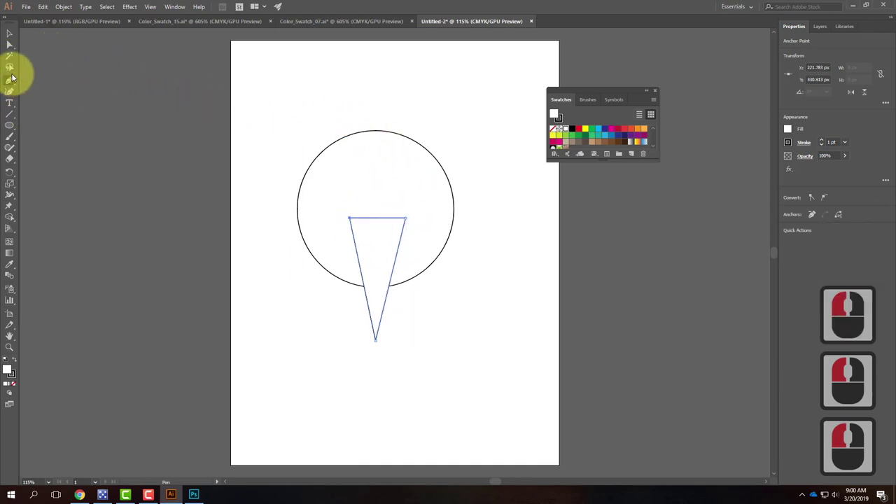
left_click(9, 127)
Step: Draw a small eye circle in the head and paste a duplicate beside it
left_click_drag(328, 146, 393, 210)
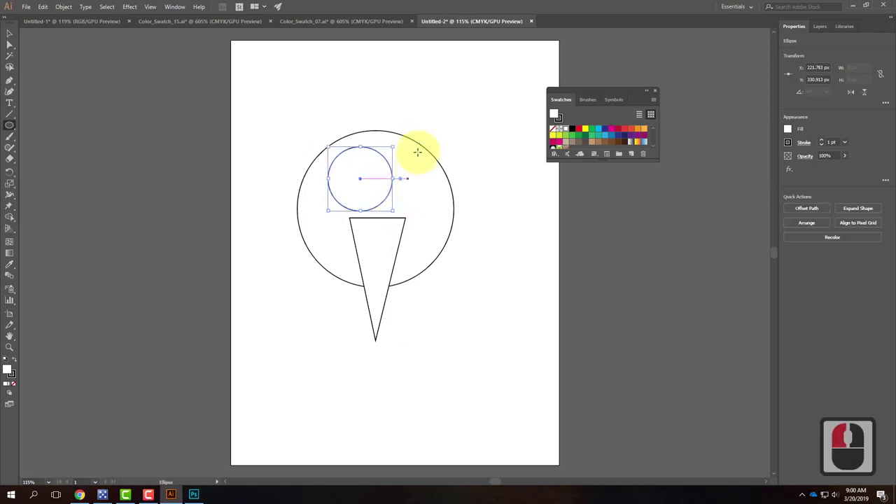
key("ctrl+c")
key("ctrl+v")
left_click(9, 32)
left_click_drag(391, 243, 406, 156)
Step: Reposition both eye circles together onto the top of the head
left_click(378, 153)
left_click(406, 151, "ctrl")
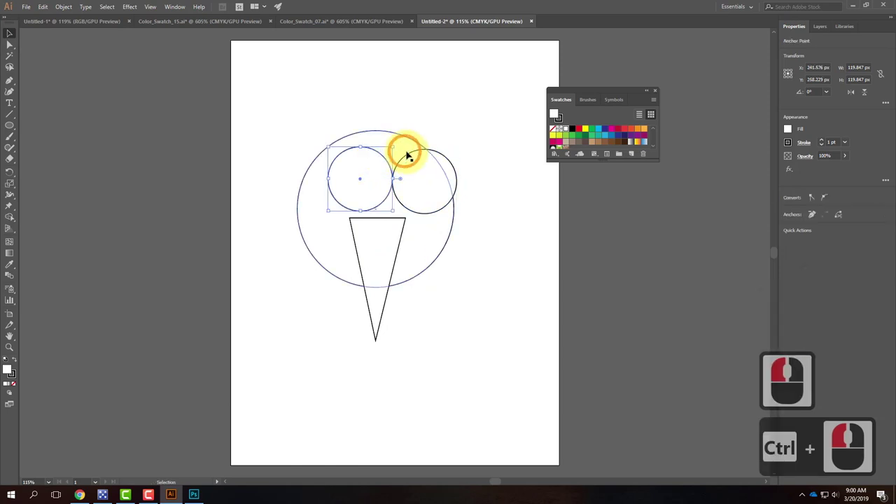
mouse_move(443, 159)
left_mouse_down()
mouse_move(442, 150)
mouse_move(426, 151)
mouse_move(433, 157)
left_mouse_up()
key("ctrl+z")
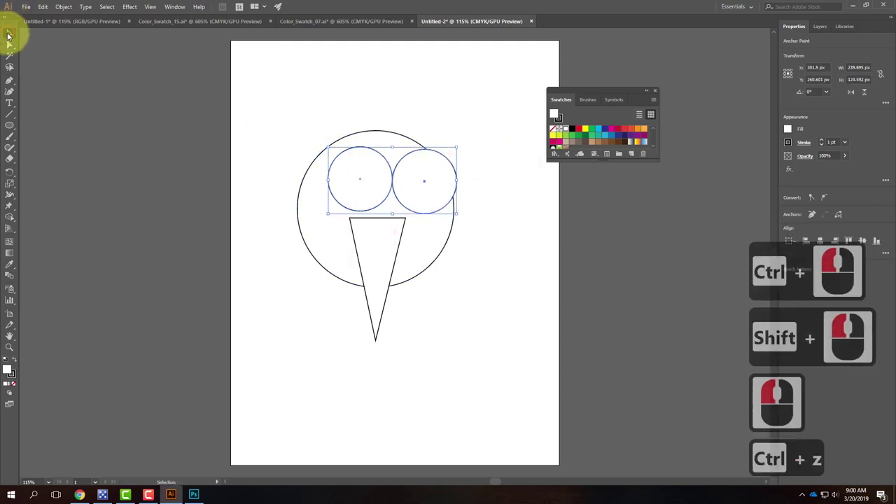
left_click(9, 35)
left_click(186, 110)
left_click(357, 176)
left_click(435, 174, "shift")
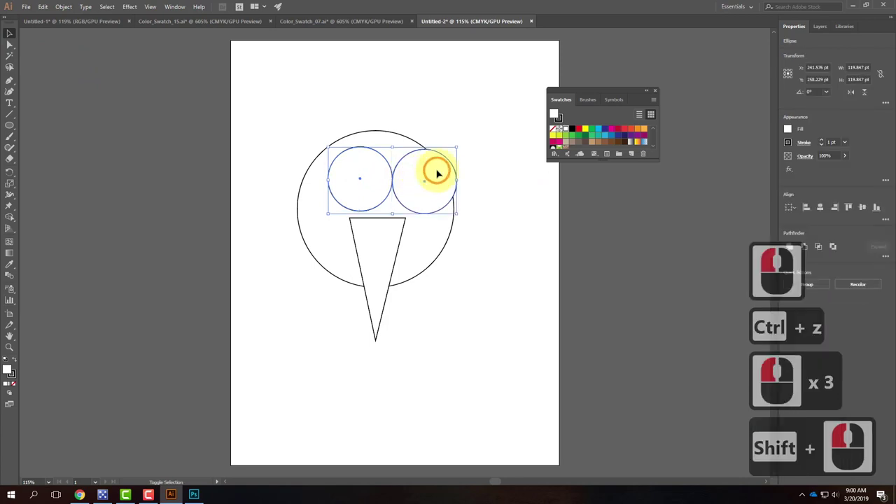
left_click_drag(439, 168, 423, 165)
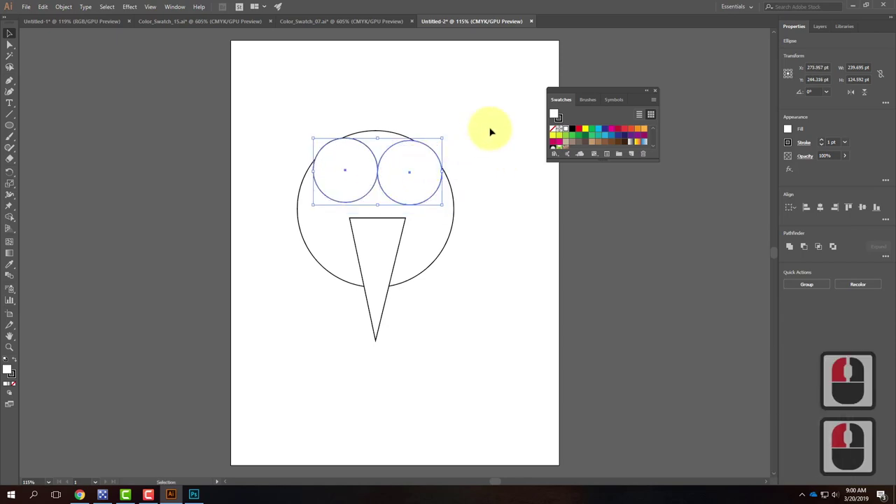
left_click(500, 166)
Step: Marquee-select all the drawn shapes and set their fill to None
left_click(364, 131)
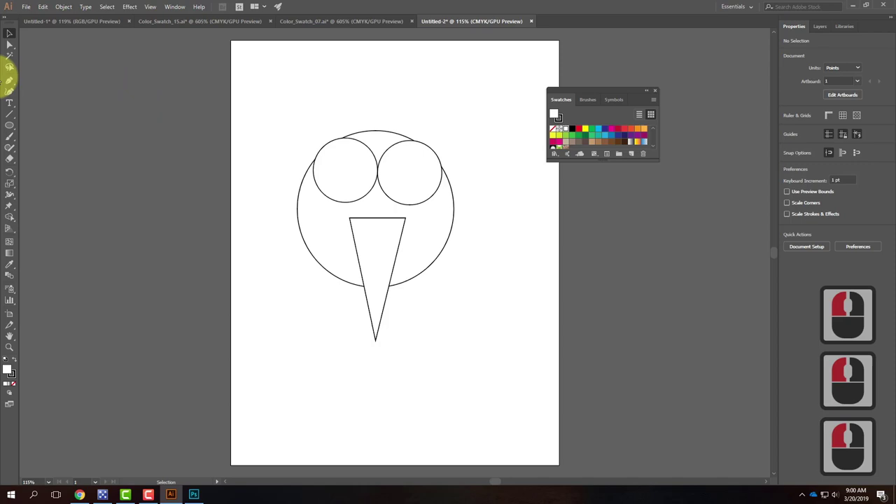
left_click(156, 107)
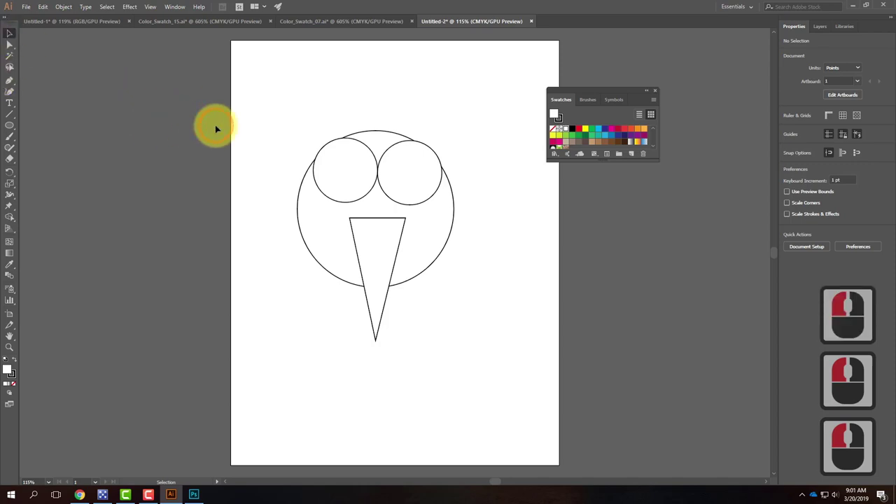
left_click_drag(235, 103, 505, 387)
left_click(14, 384)
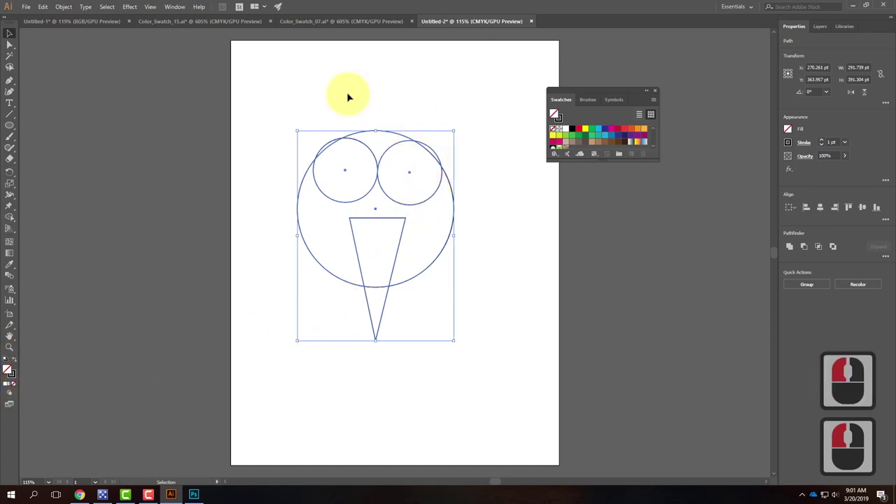
Step: Draw a closed semicircle with the Pen tool on the head's right side
left_click(9, 125)
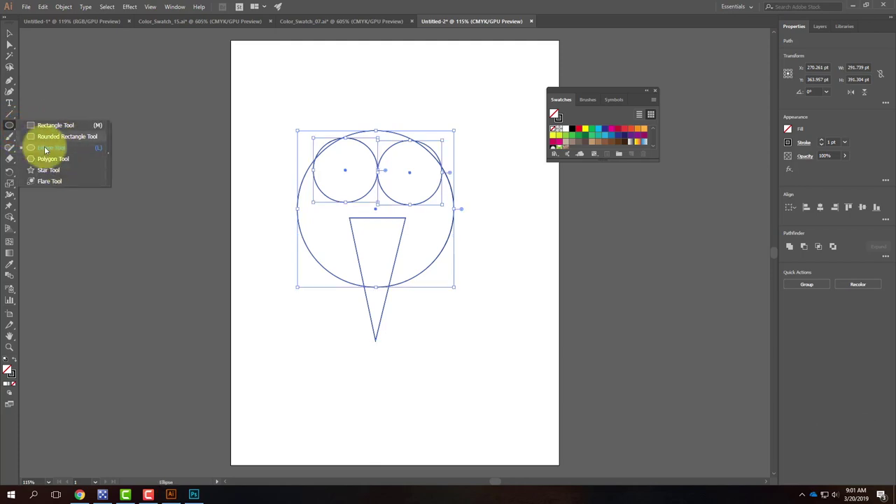
left_click(47, 153)
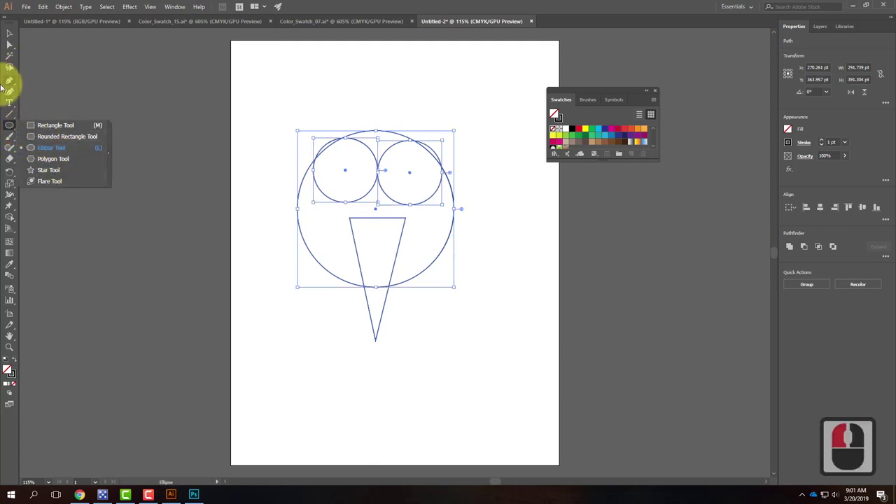
left_click(9, 81)
left_click(400, 94)
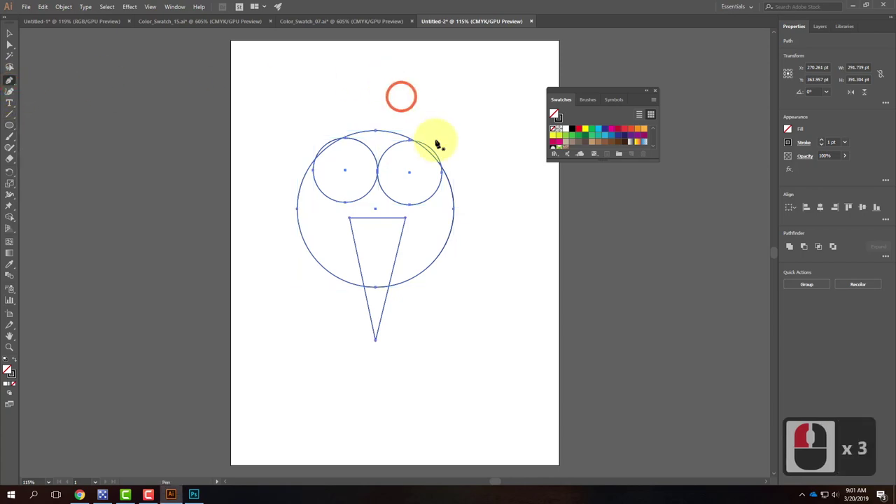
left_click(441, 209)
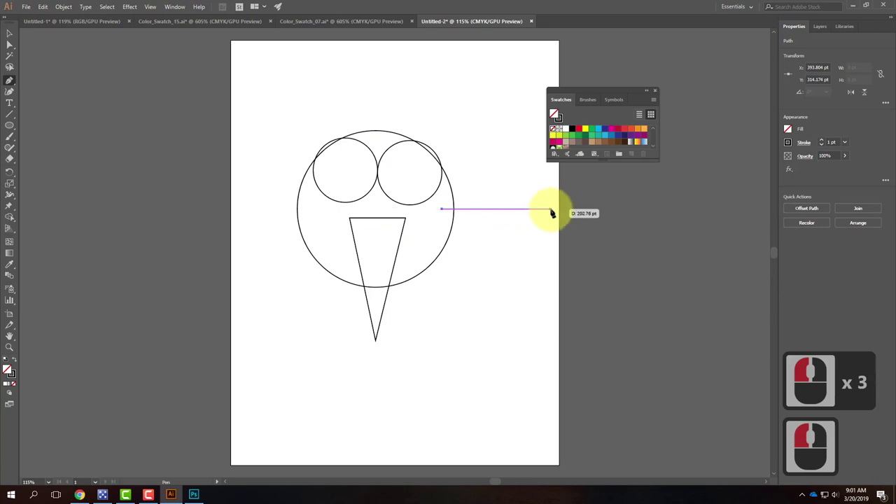
left_click(550, 209)
left_click_drag(498, 240, 457, 234)
left_click(442, 209)
left_click(442, 211)
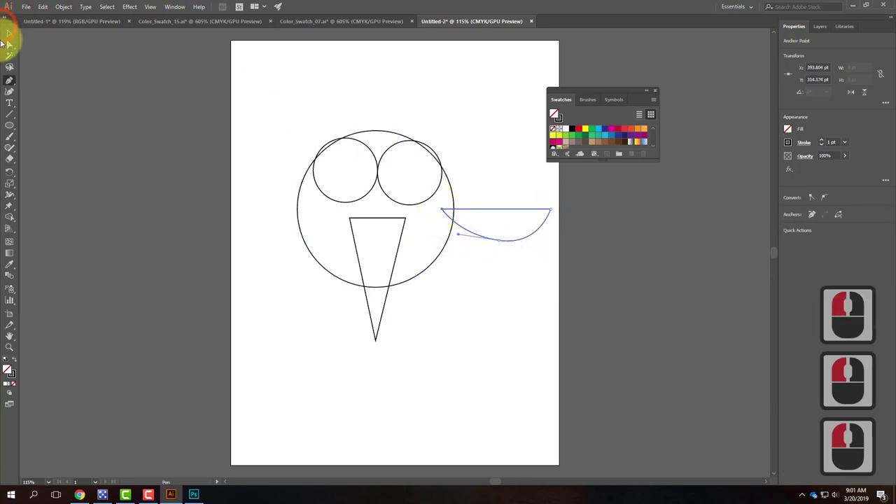
left_click(10, 37)
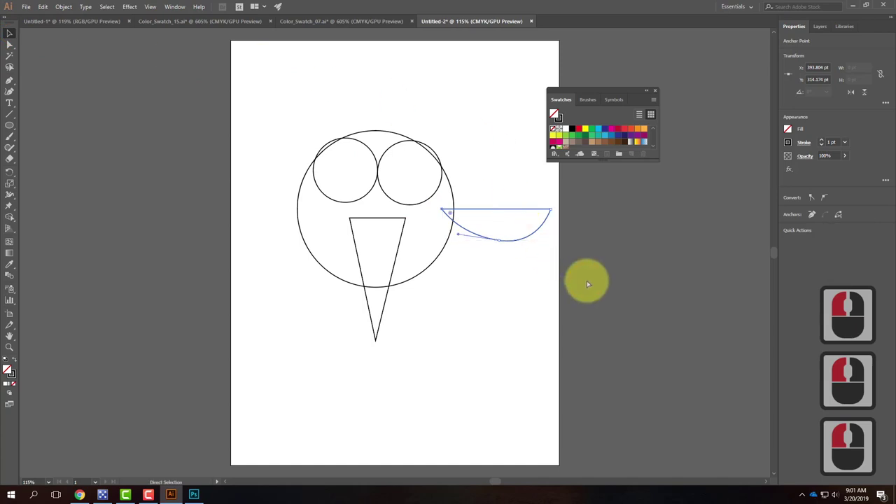
Step: Duplicate the semicircle and tilt the copy about 15 degrees beside the original
key("ctrl+c")
key("ctrl+v")
key("v")
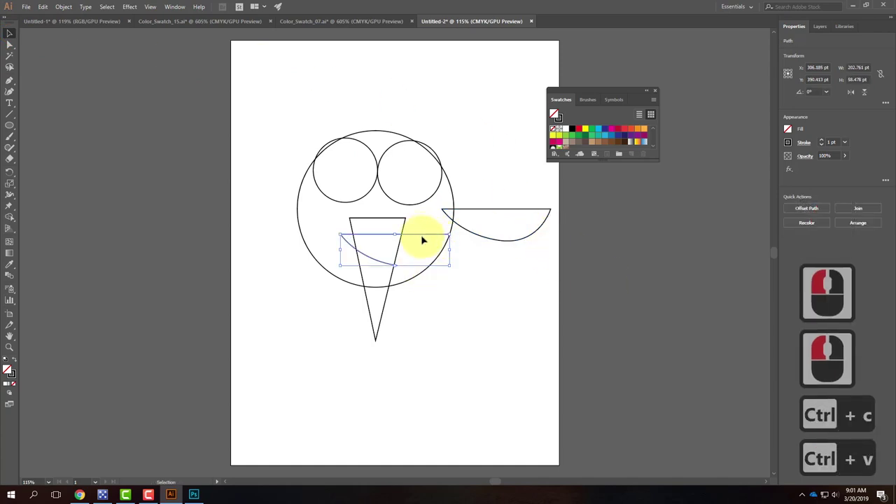
left_click_drag(422, 239, 516, 190)
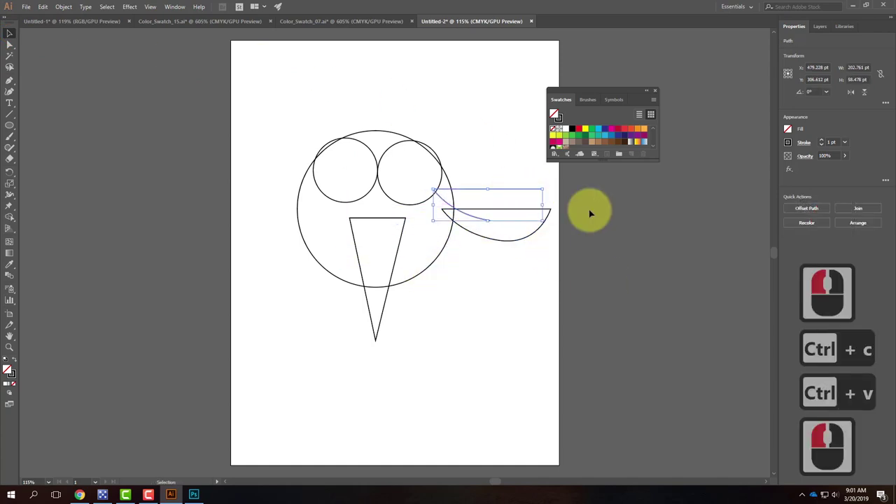
key("Delete")
left_click(540, 210)
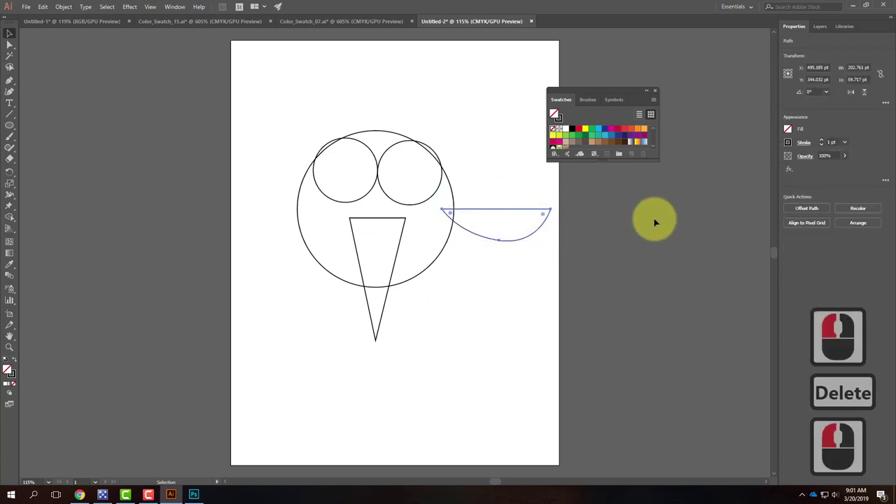
key("ctrl+c")
key("ctrl+v")
left_click_drag(426, 238, 515, 190)
left_click(506, 200)
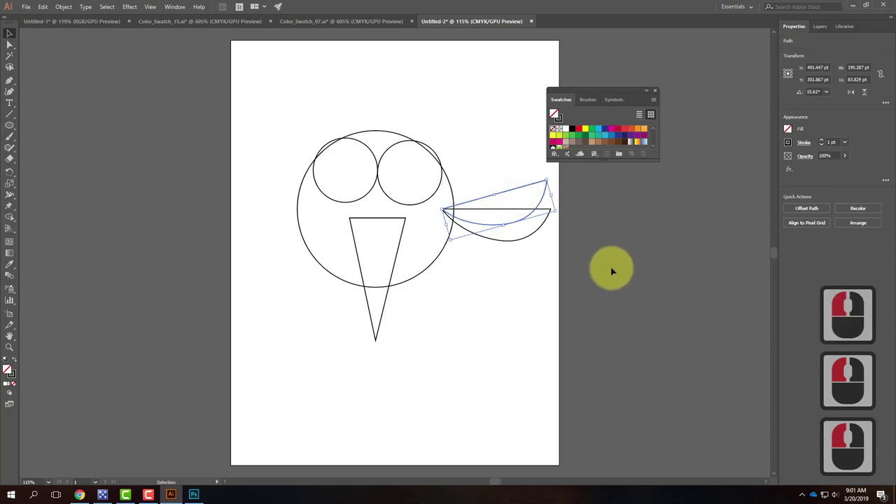
Step: Paste a third arc, rotate it about 29 degrees, and fan it beside the others
key("ctrl+v")
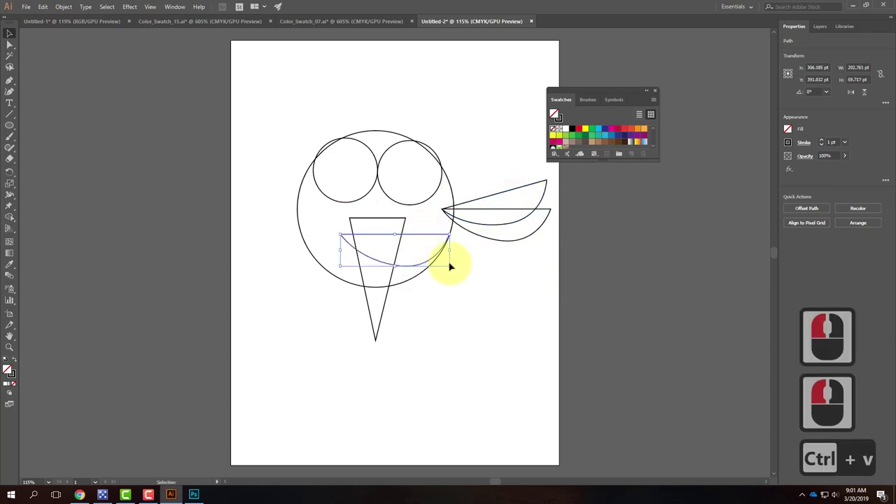
left_click_drag(455, 272, 471, 238)
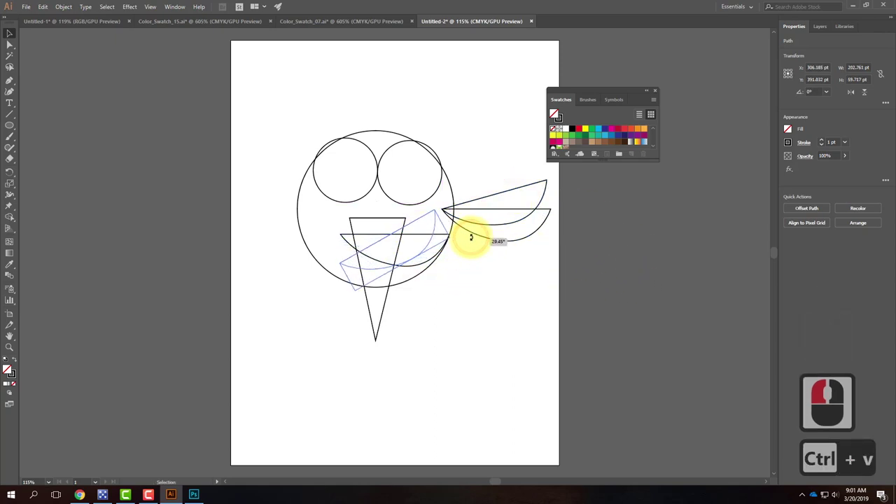
left_click_drag(420, 216, 523, 161)
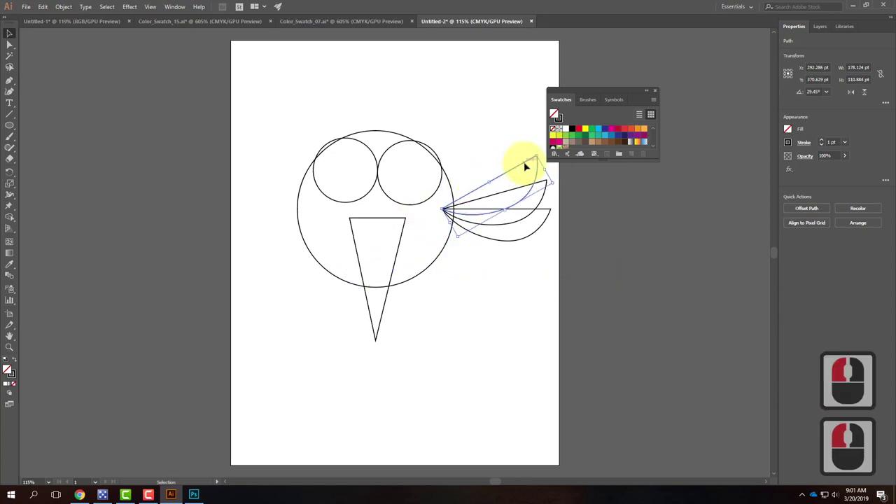
left_click(642, 247)
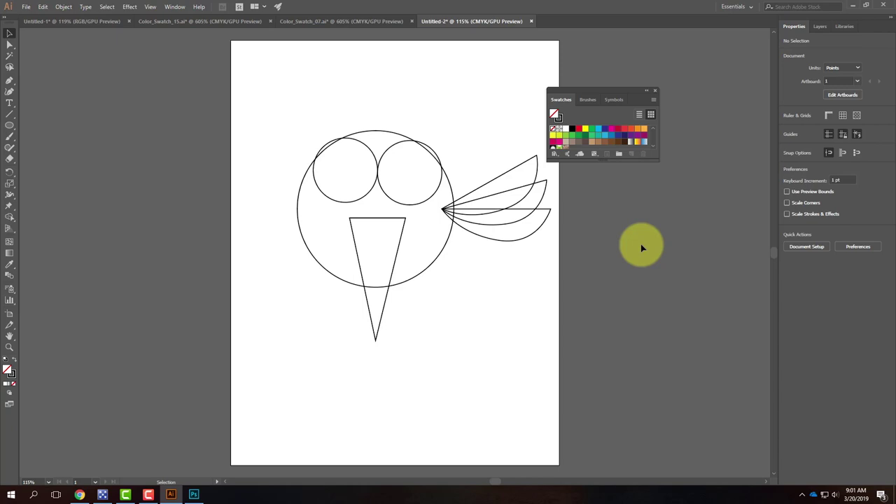
Step: Duplicate Layer 1 as Layer 1 copy and hide the original Layer 1
left_click(403, 239)
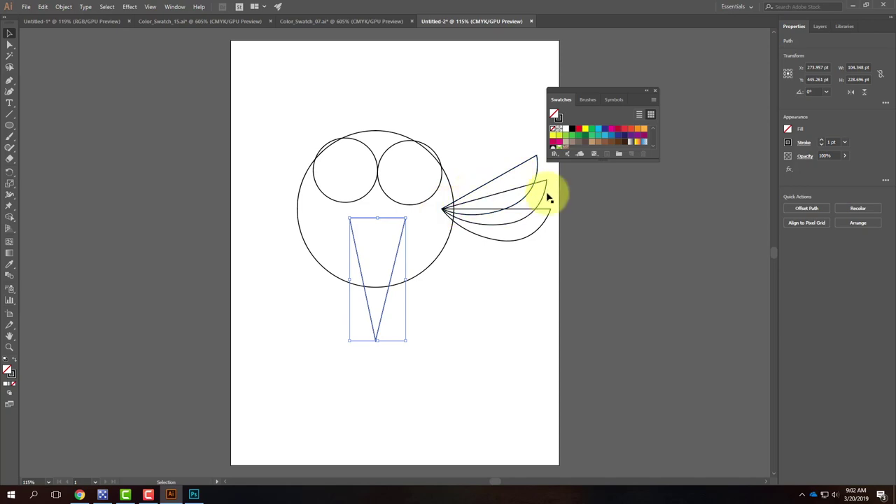
left_click(636, 221)
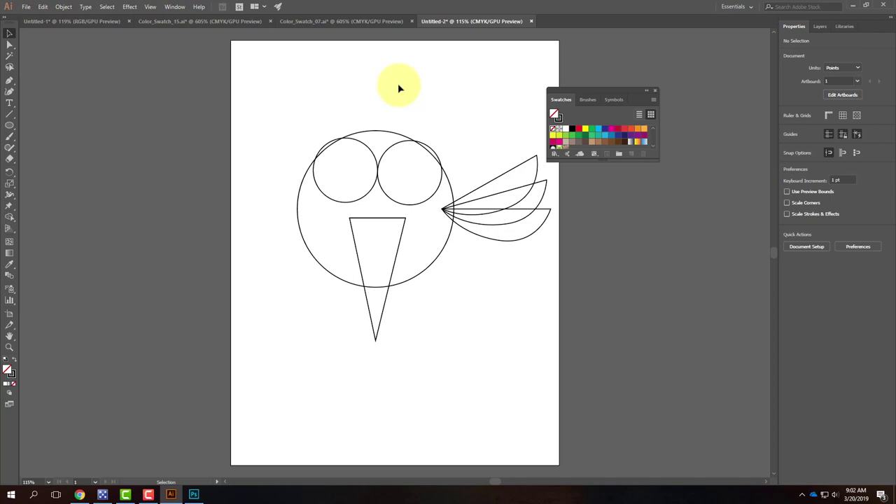
left_click(820, 27)
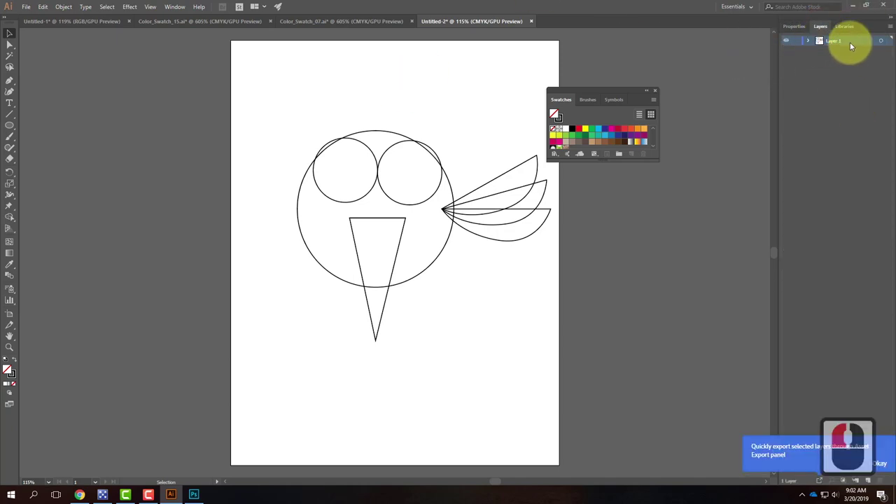
left_click(891, 29)
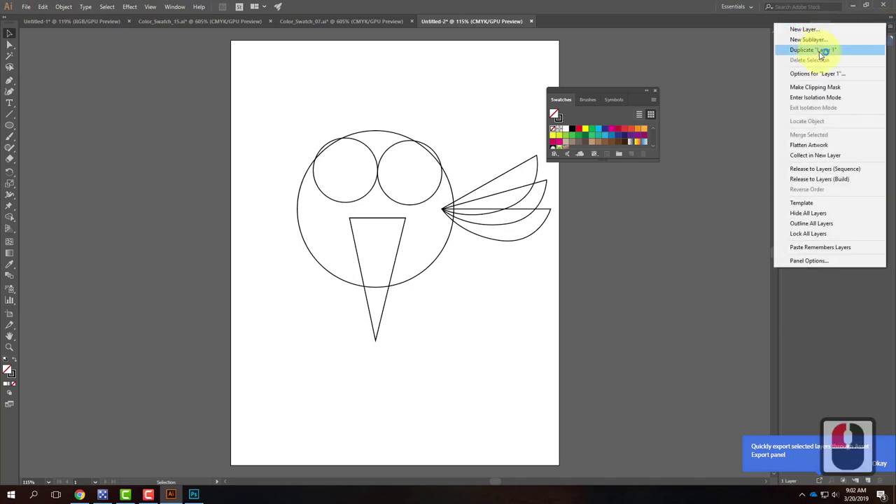
left_click(816, 50)
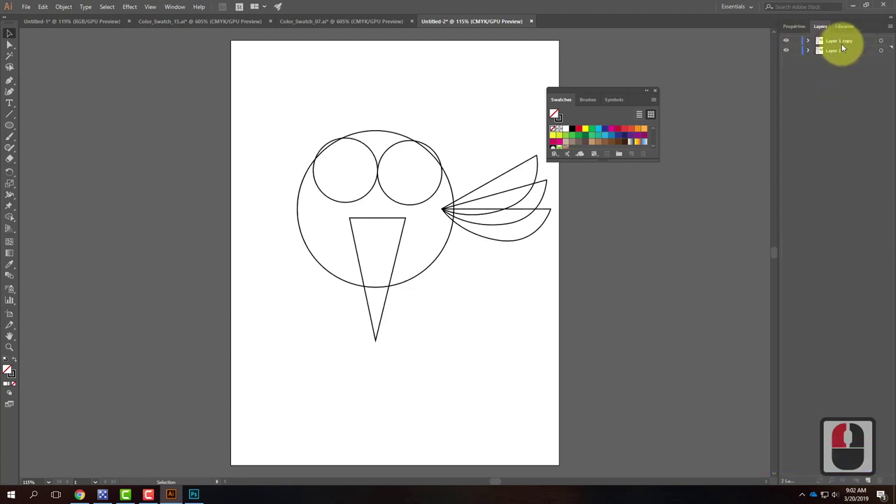
left_click(785, 50)
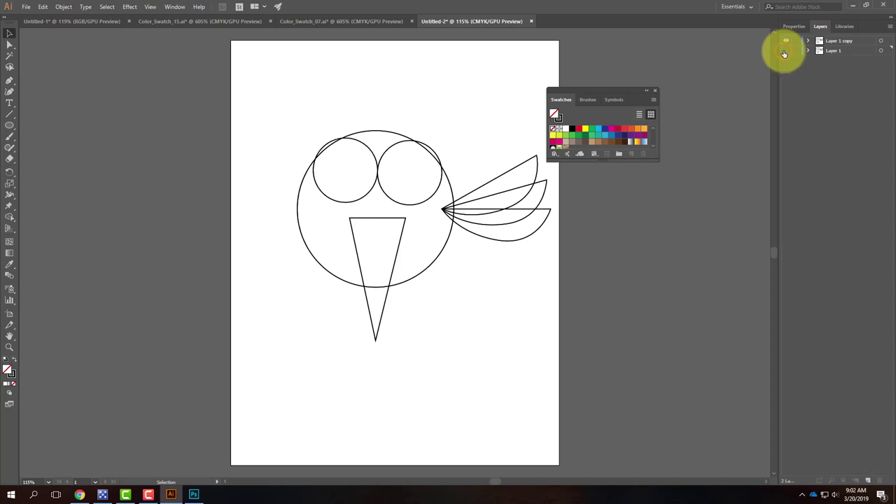
Step: Target Layer 1 copy and marquee-select all the bird artwork
left_click(839, 43)
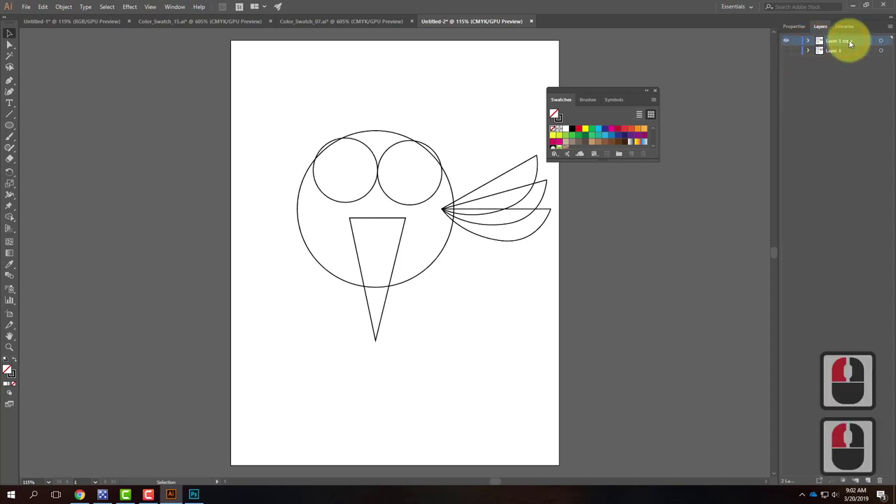
left_click(442, 54)
left_click(366, 77)
mouse_move(169, 72)
left_mouse_down()
mouse_move(672, 336)
mouse_move(680, 384)
left_mouse_up()
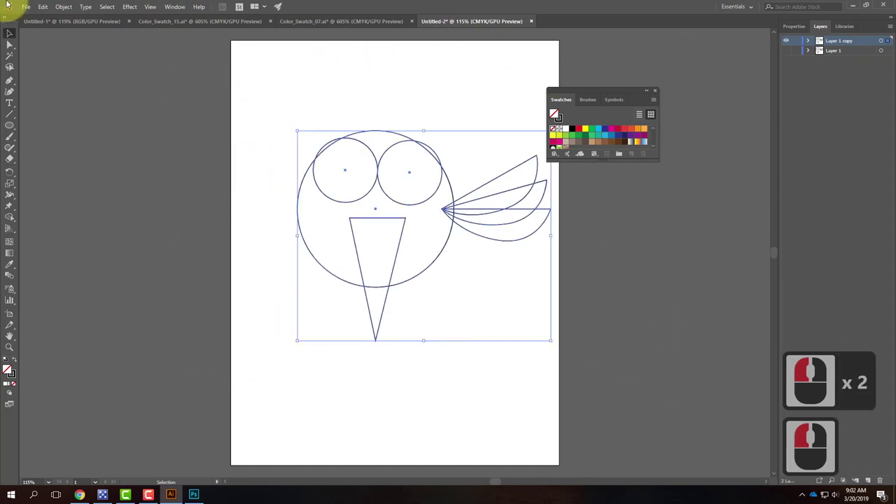
Step: Make all the selected bird outlines on Layer 1 copy into one Live Paint group
left_click(63, 7)
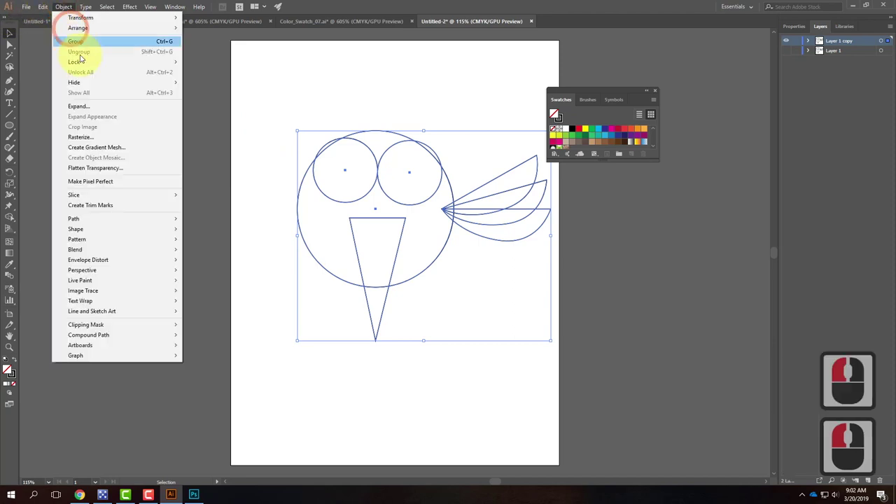
mouse_move(102, 281)
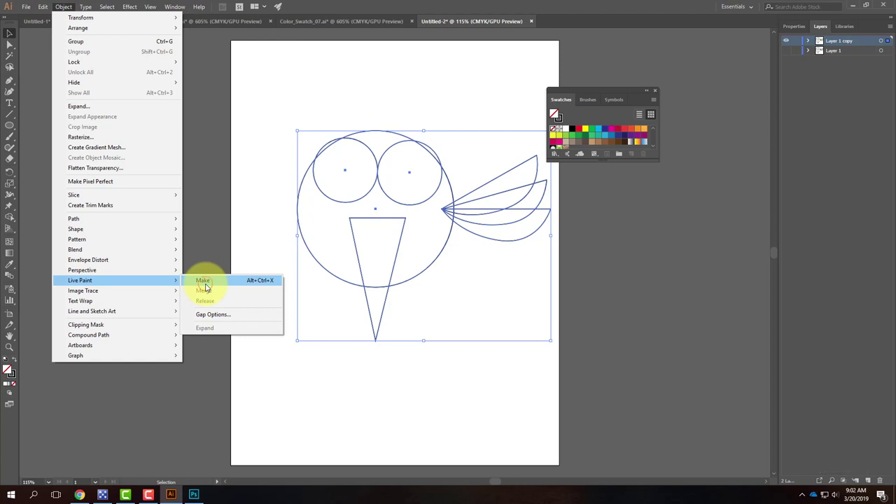
left_click(203, 280)
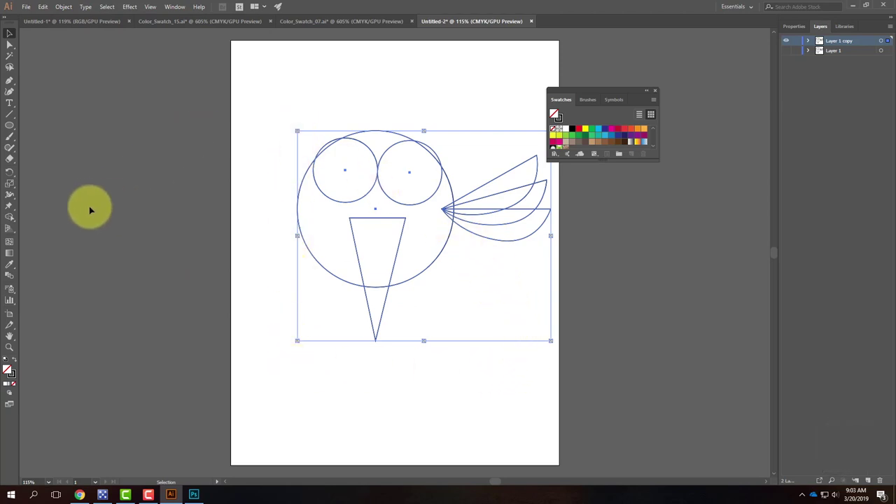
left_click(10, 219)
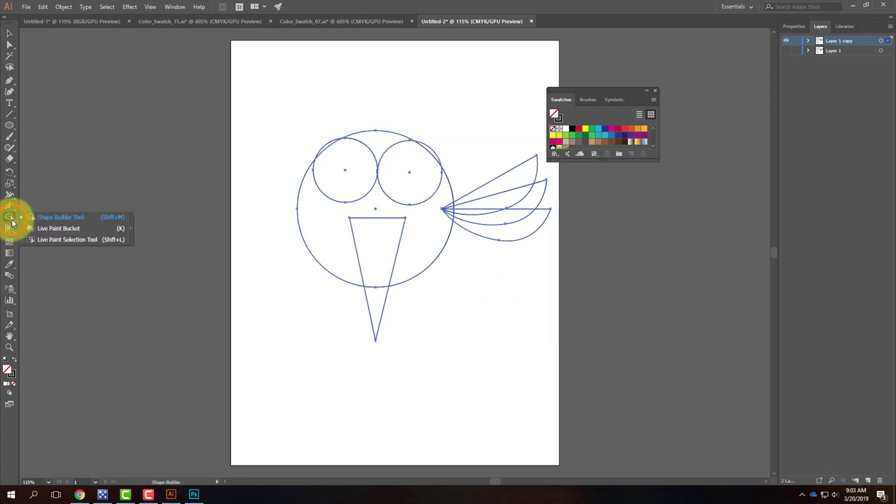
Step: Paint three wing feather regions and the left eye teal with the Live Paint Bucket
left_click(56, 232)
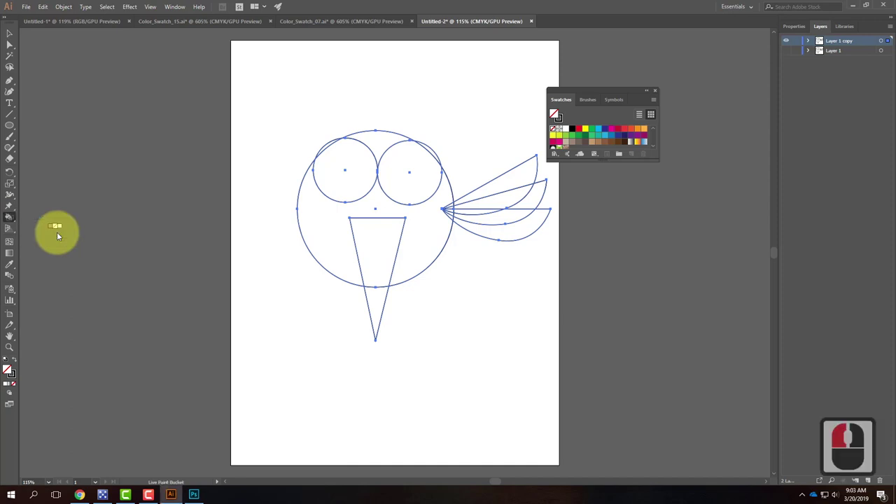
double_click(5, 373)
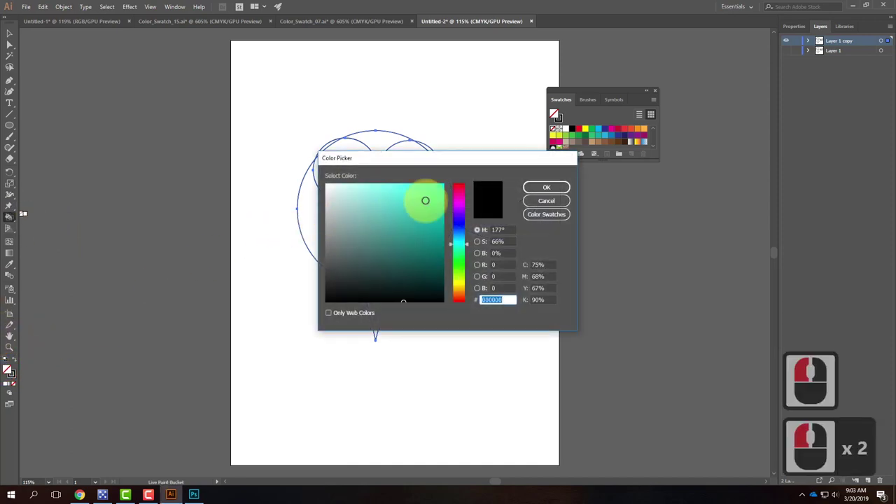
left_click(433, 197)
left_click(545, 188)
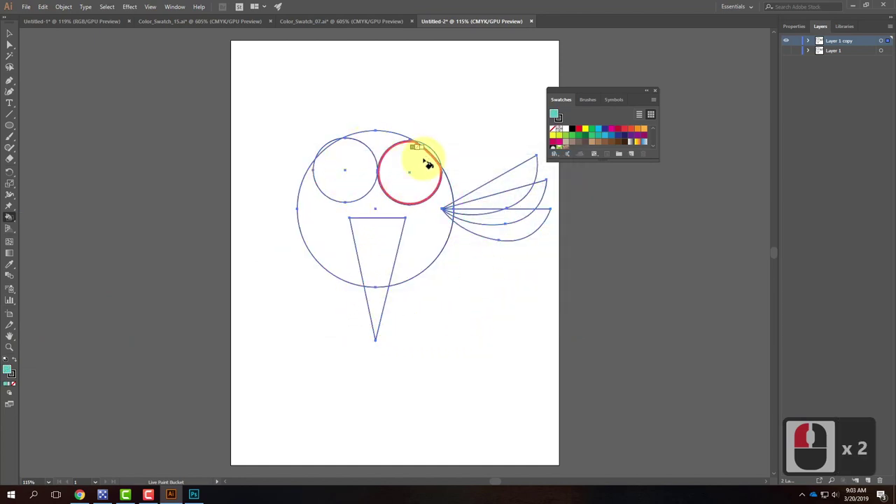
left_click(472, 213)
left_click(515, 210)
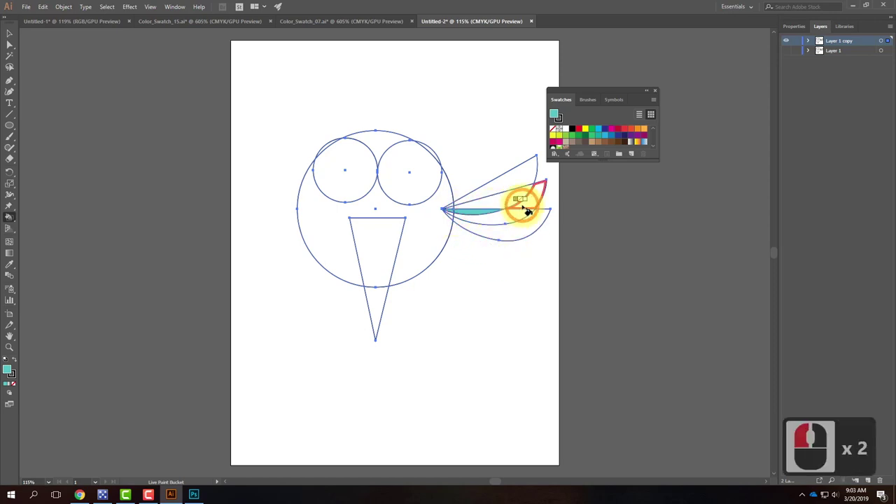
left_click(524, 202)
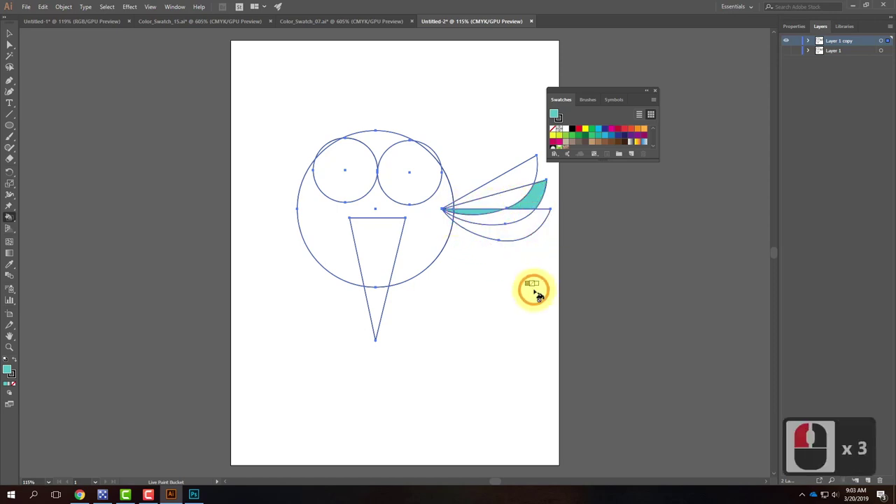
left_click(342, 167)
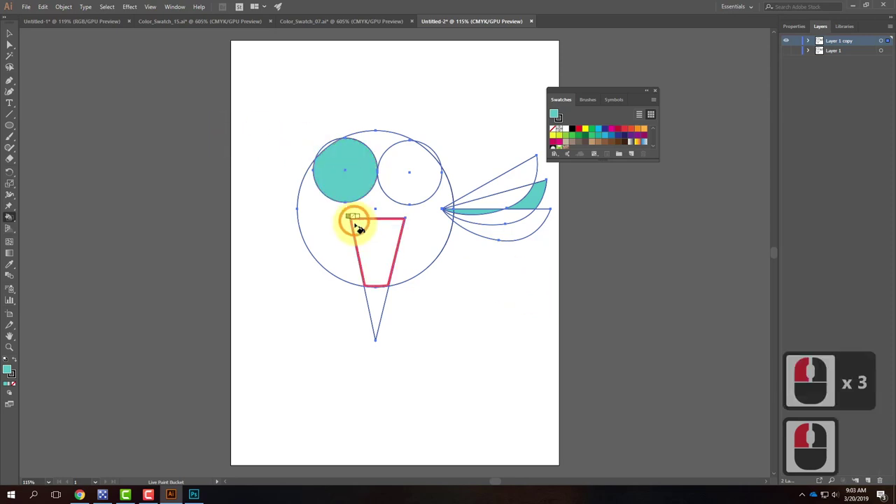
Step: Fill the face region and the sliver between the eyes blue
double_click(10, 373)
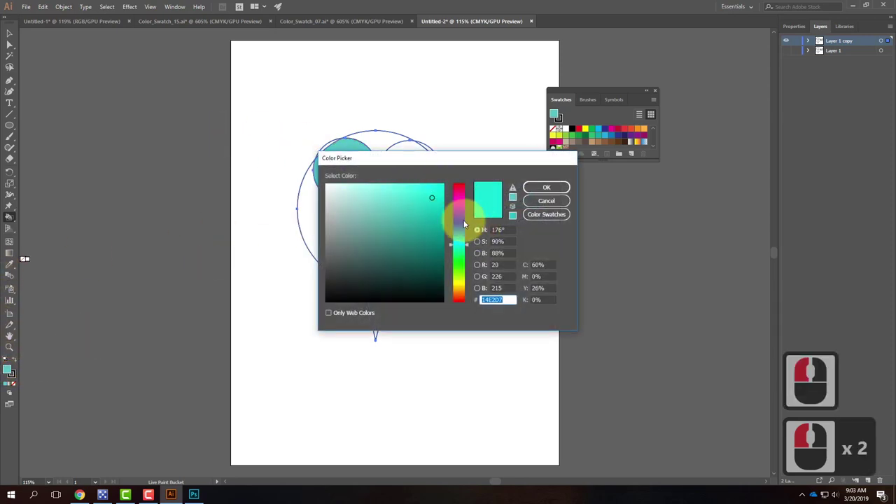
left_click(462, 220)
left_click(546, 187)
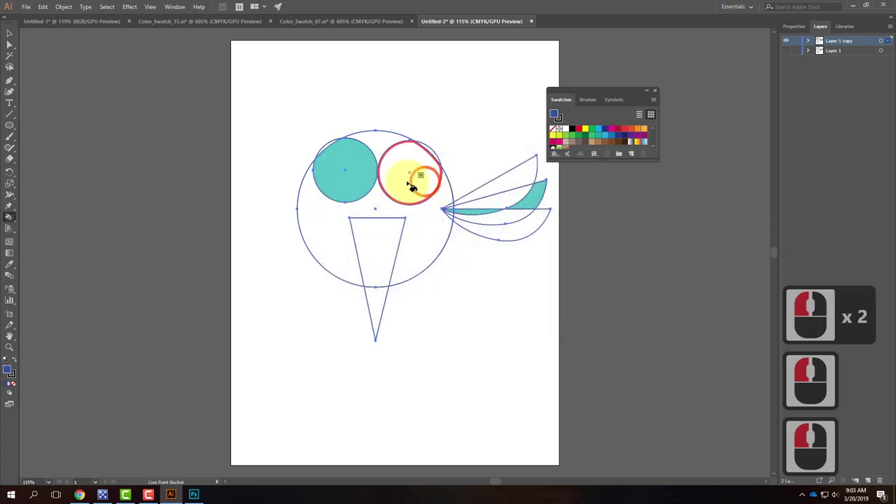
left_click(387, 201)
left_click(383, 143)
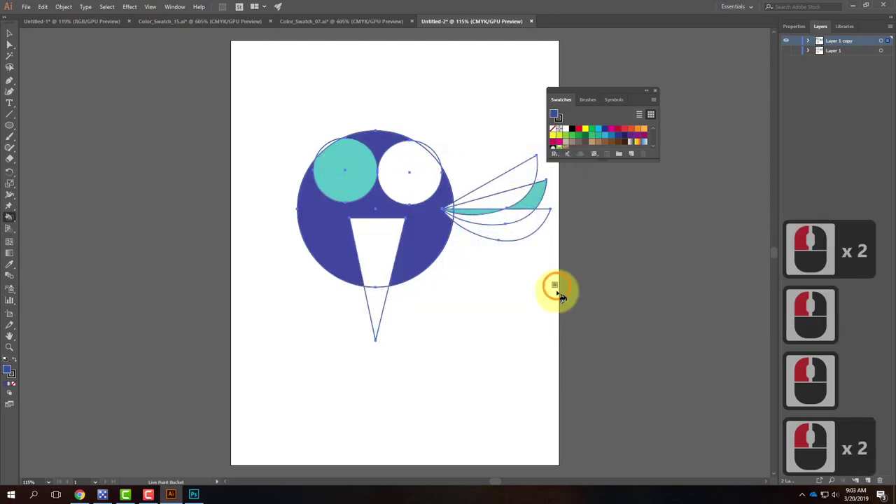
Step: Fill the top region between the eyes cyan, then change it to red
double_click(6, 373)
left_click(461, 244)
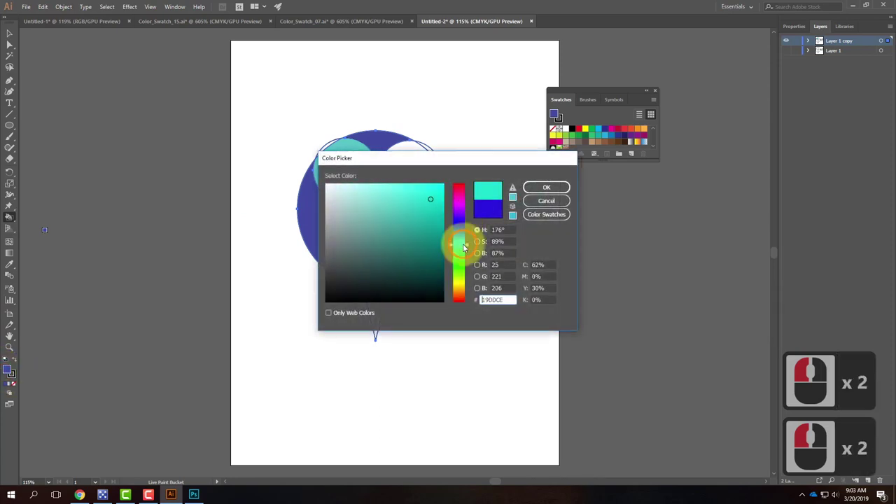
left_click(546, 187)
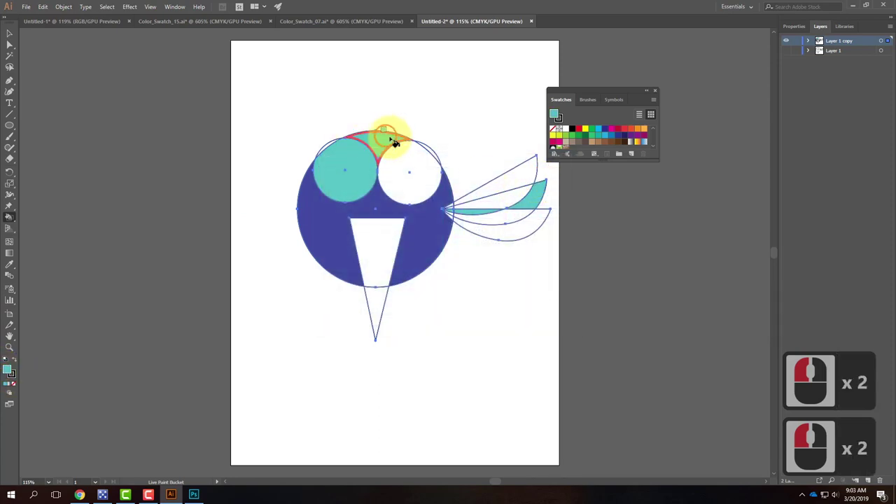
left_click(389, 139)
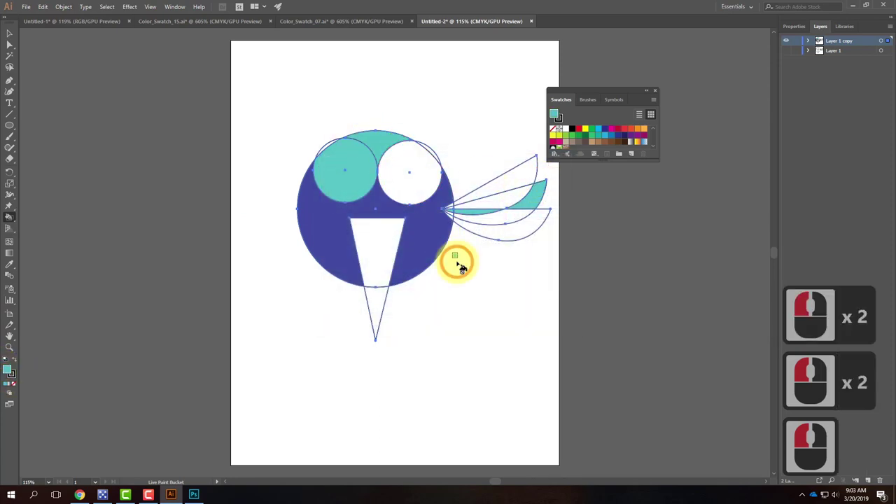
double_click(9, 372)
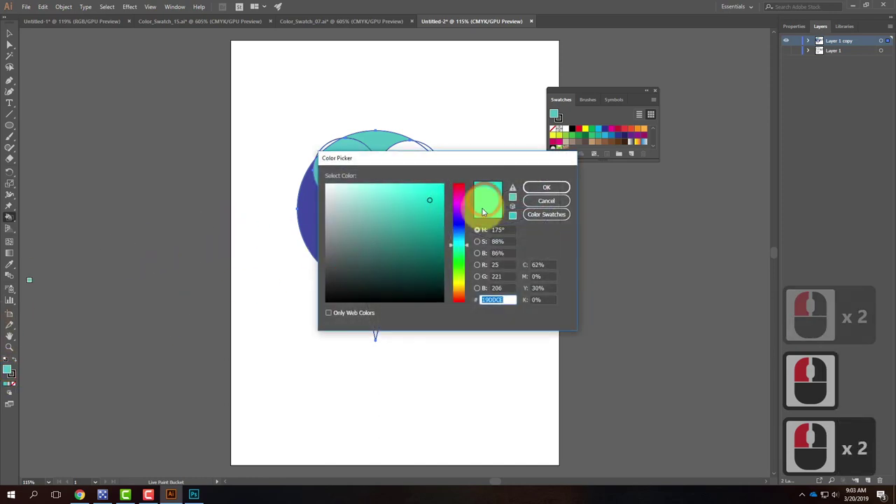
left_click(461, 186)
left_click(538, 186)
left_click(377, 139)
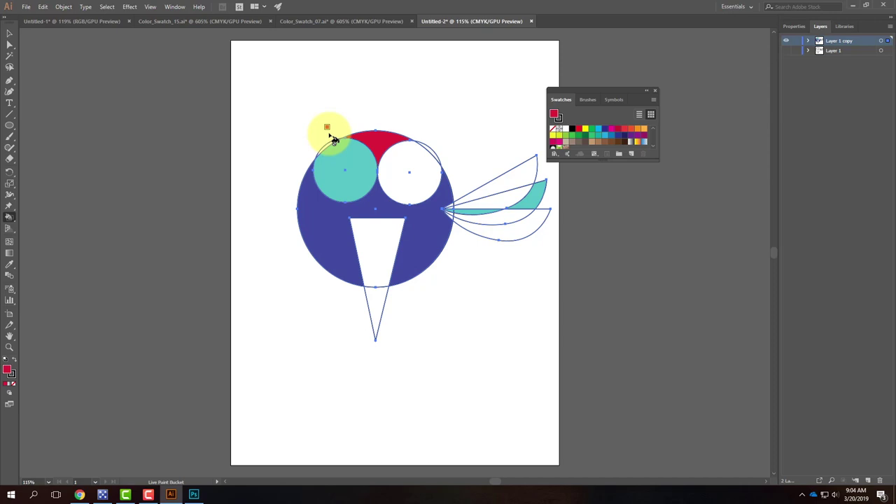
Step: Draw a closed triangle test shape below the bird with the Pen tool
left_click(10, 114)
left_click(381, 390)
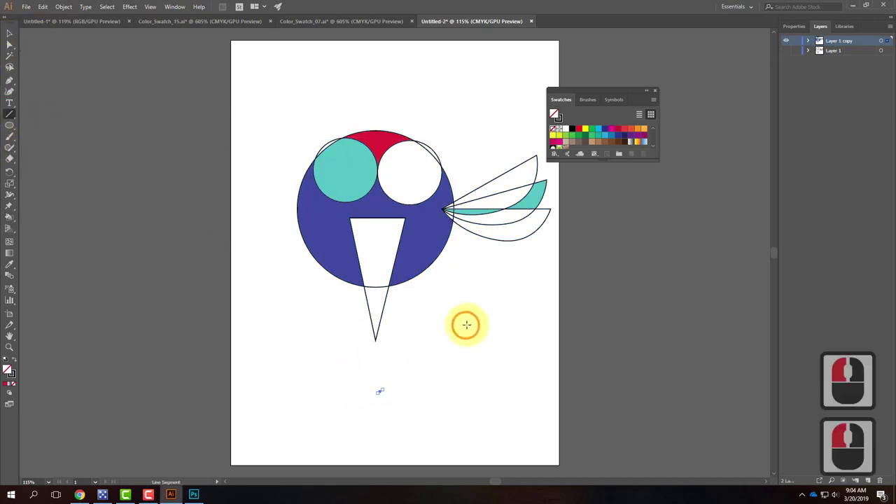
left_click(495, 306)
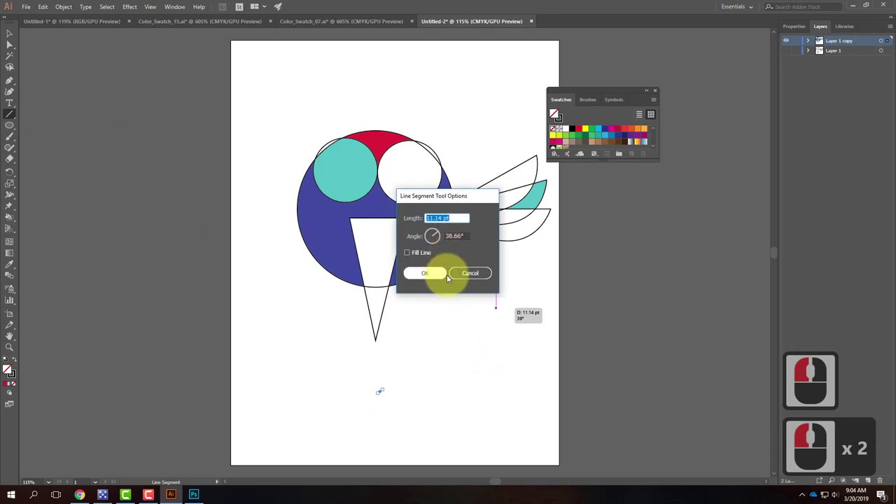
left_click(467, 274)
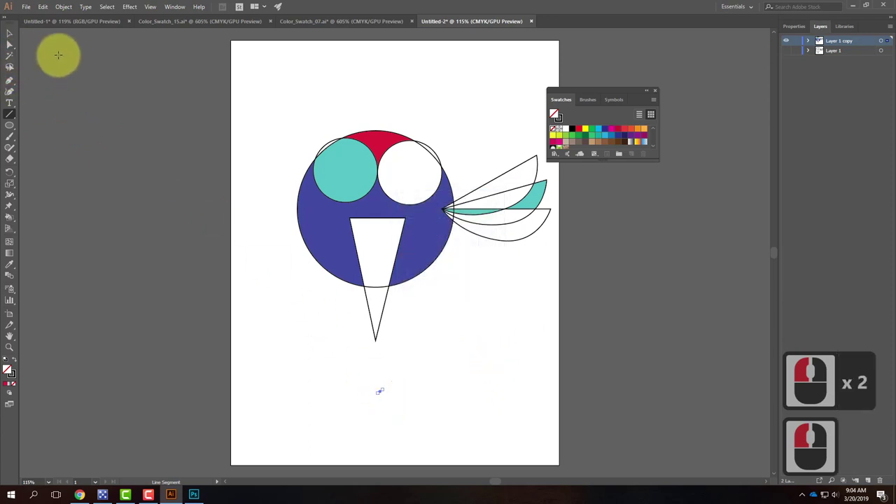
left_click(10, 80)
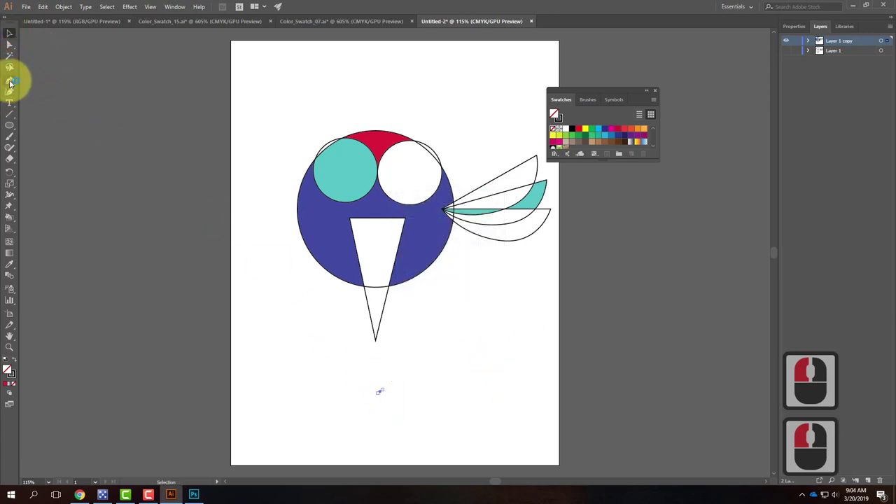
left_click(424, 366)
left_click(516, 314)
left_click(519, 417)
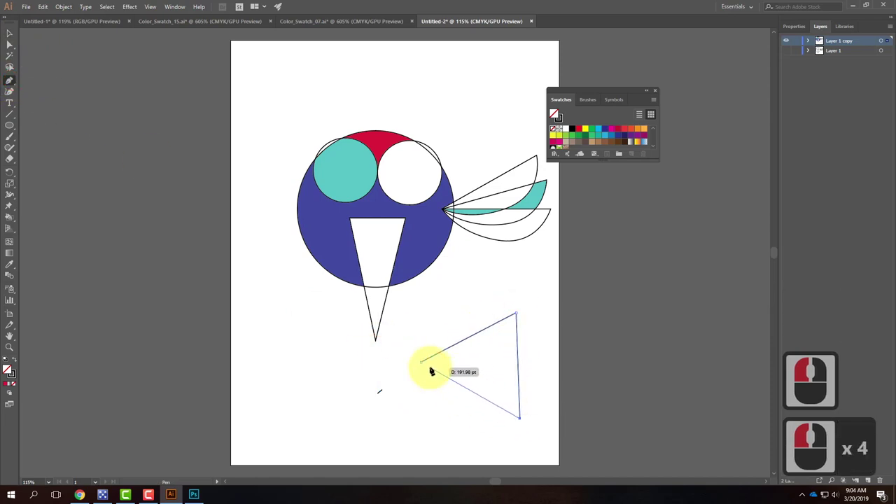
left_click(428, 366)
left_click(9, 32)
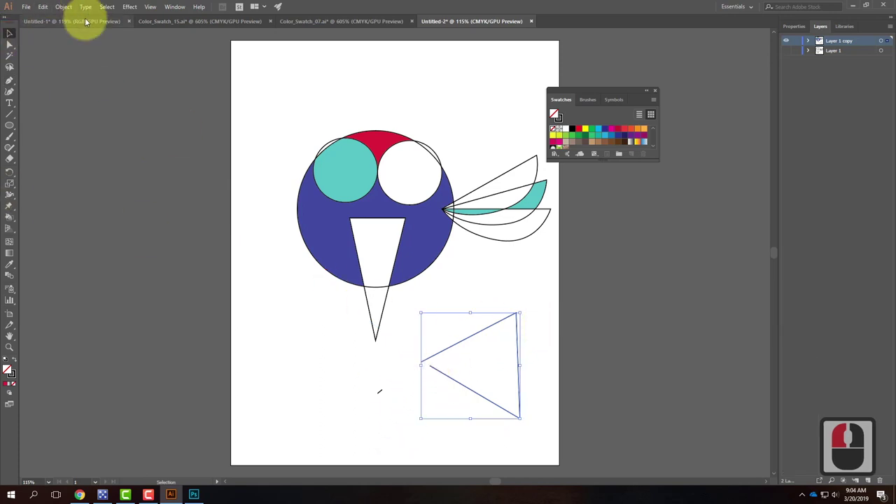
Step: Draw a line across the triangle and make both a Live Paint group
left_click(9, 114)
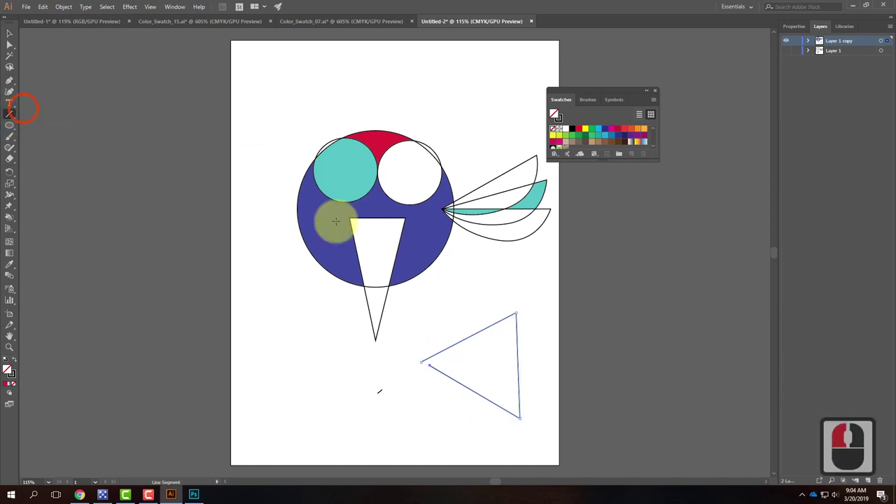
left_click_drag(464, 344, 540, 385)
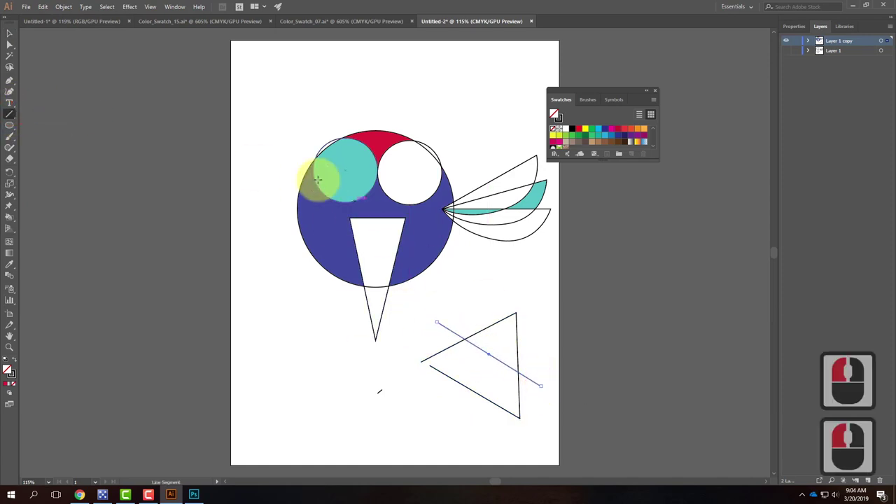
left_click(10, 33)
left_click_drag(634, 295, 432, 413)
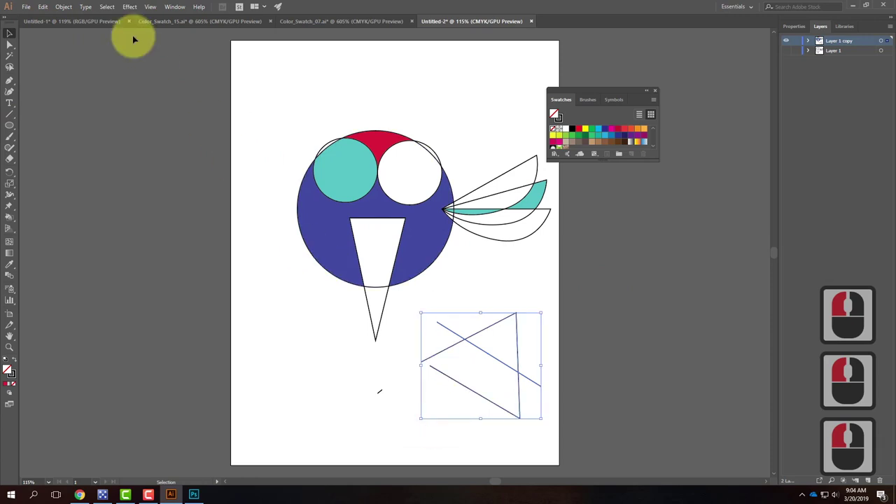
left_click(64, 7)
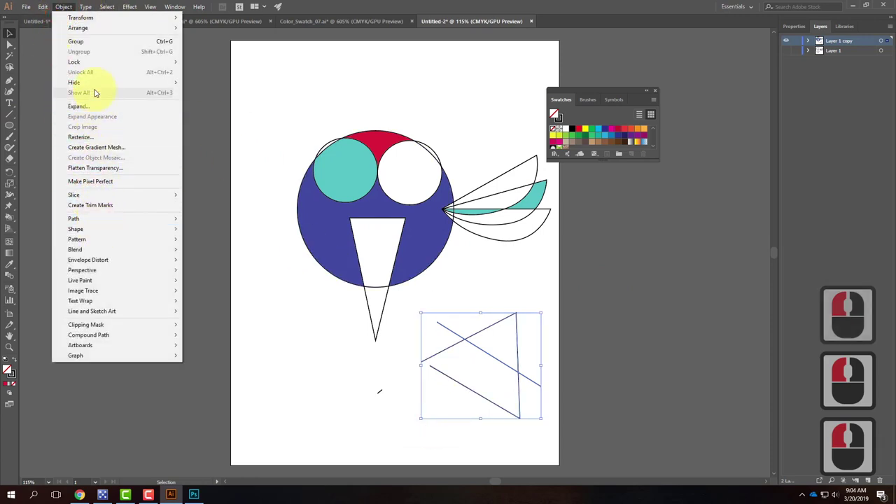
mouse_move(110, 279)
left_click(226, 283)
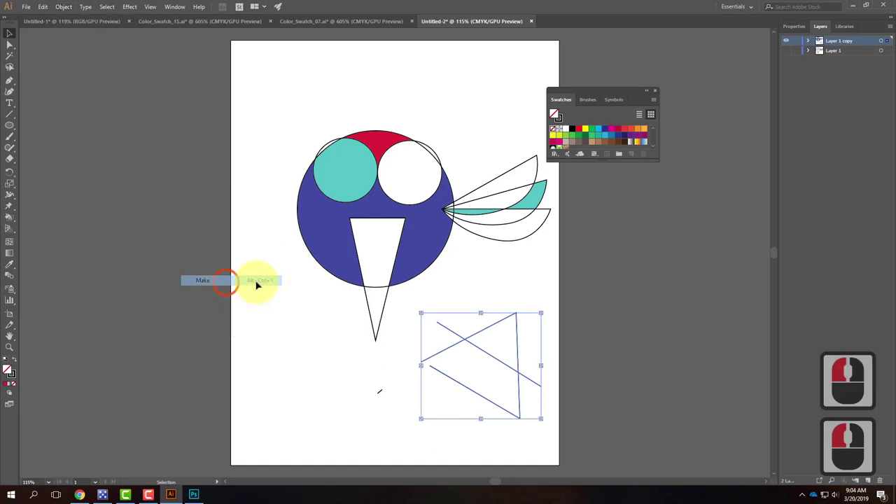
Step: Add a short line across the triangle's left corner and select it with the group
left_click(11, 217)
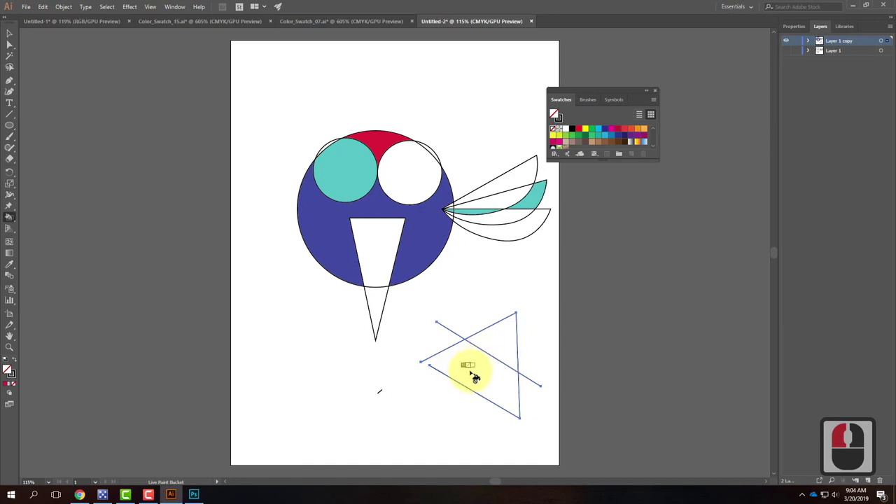
left_click(419, 364)
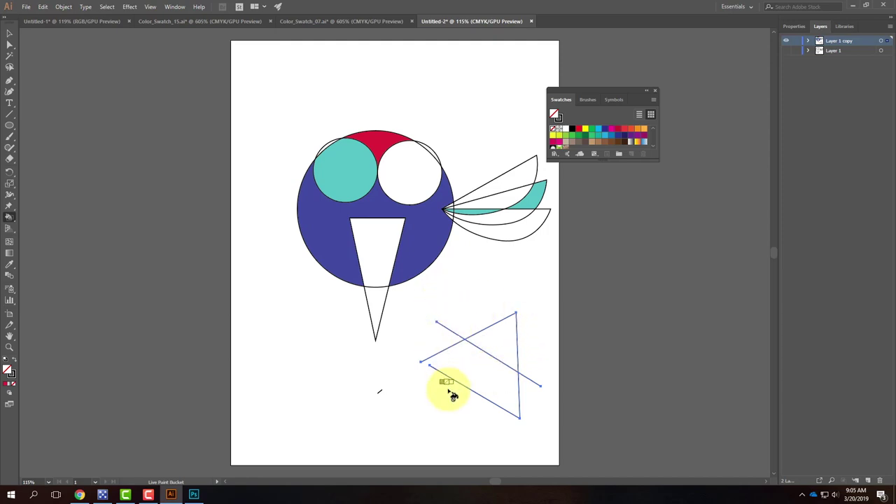
left_click(10, 114)
left_click_drag(386, 385, 452, 387)
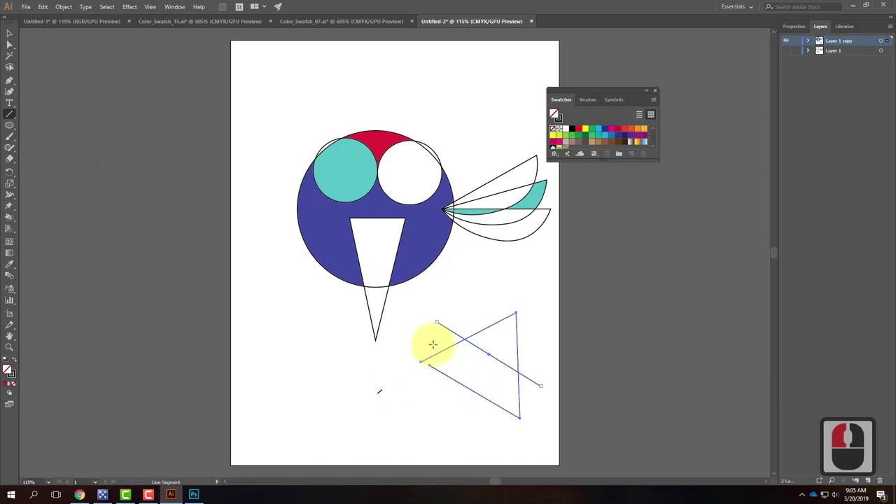
left_click_drag(419, 344, 442, 384)
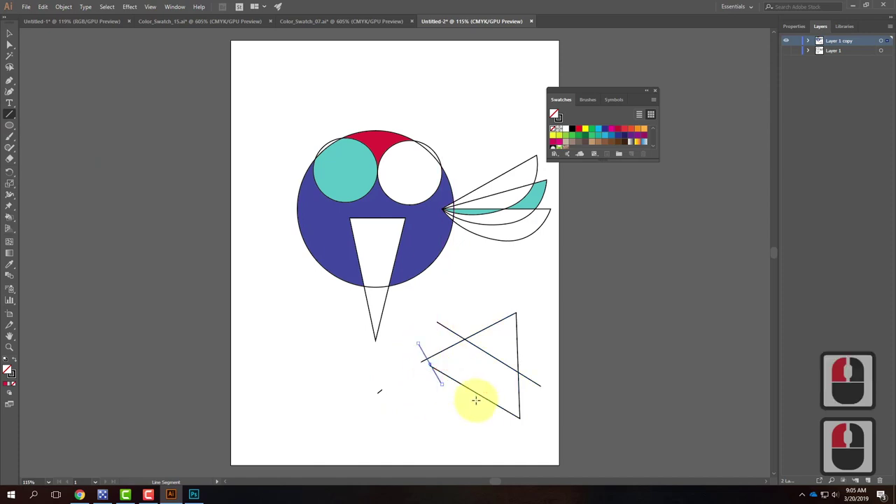
left_click(10, 33)
left_click(456, 305)
left_click_drag(556, 300, 419, 403)
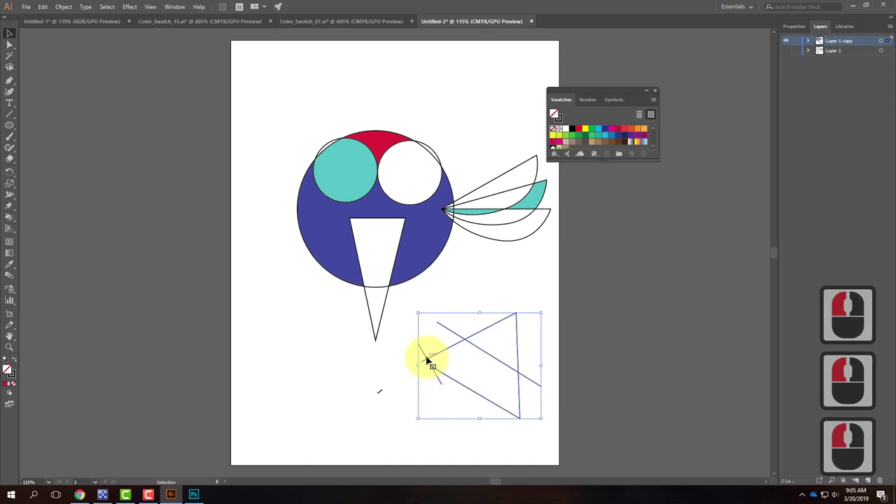
Step: Merge the short line into the triangle's Live Paint group
left_click(63, 6)
mouse_move(80, 284)
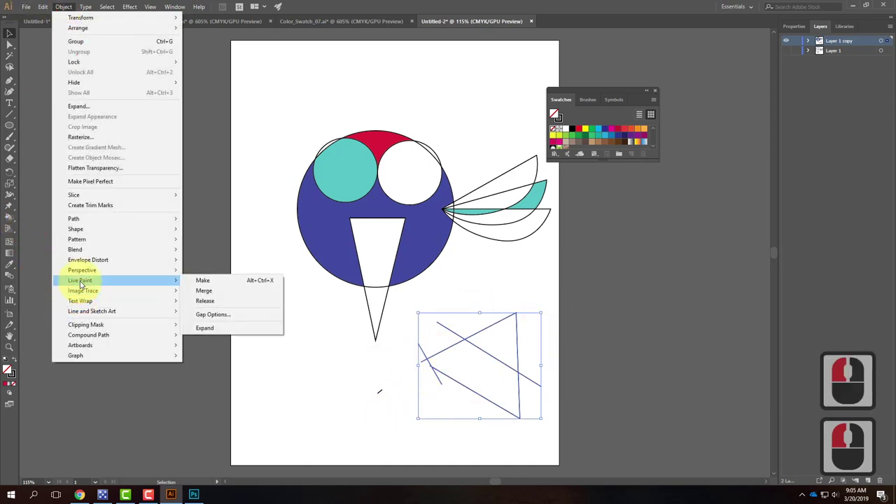
left_click(220, 292)
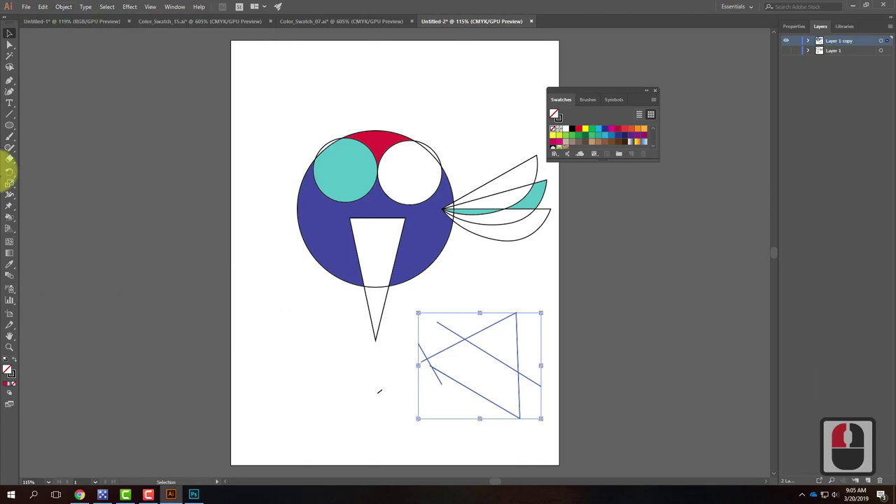
left_click(9, 217)
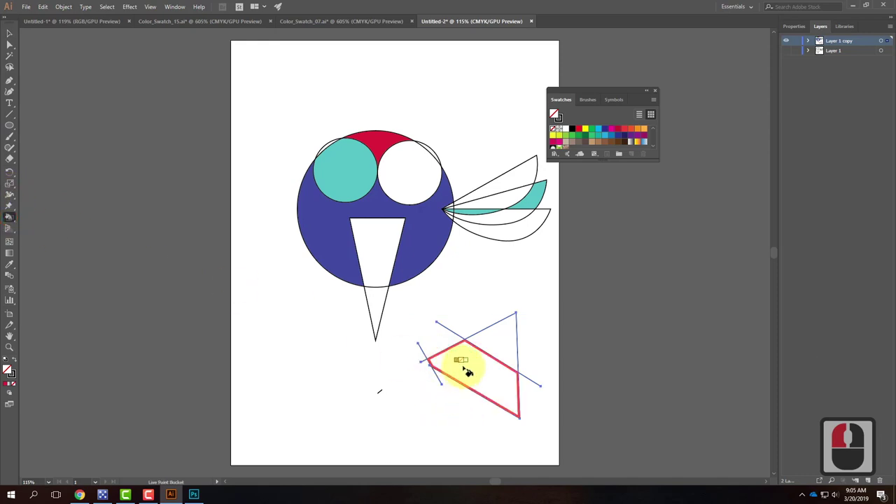
left_click(507, 361)
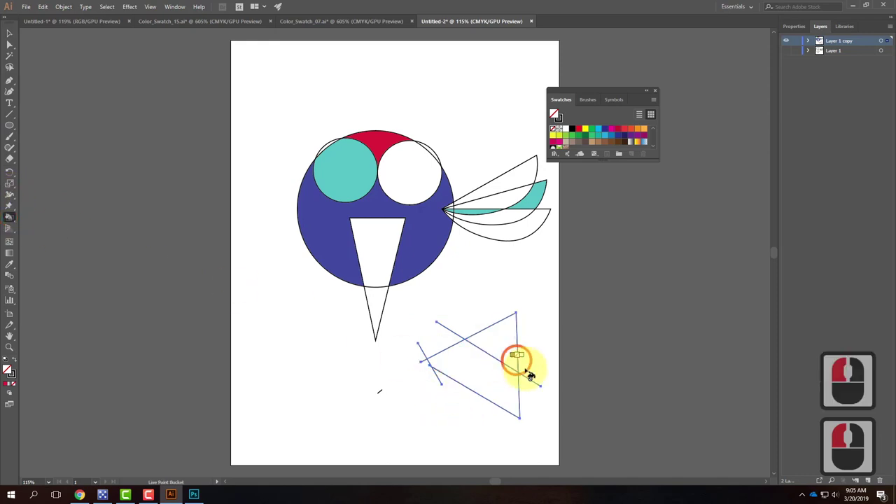
Step: Fill the triangle's lower, bottom and upper regions teal-green
double_click(7, 369)
left_click_drag(396, 299, 427, 227)
left_click(546, 190)
left_click(496, 364)
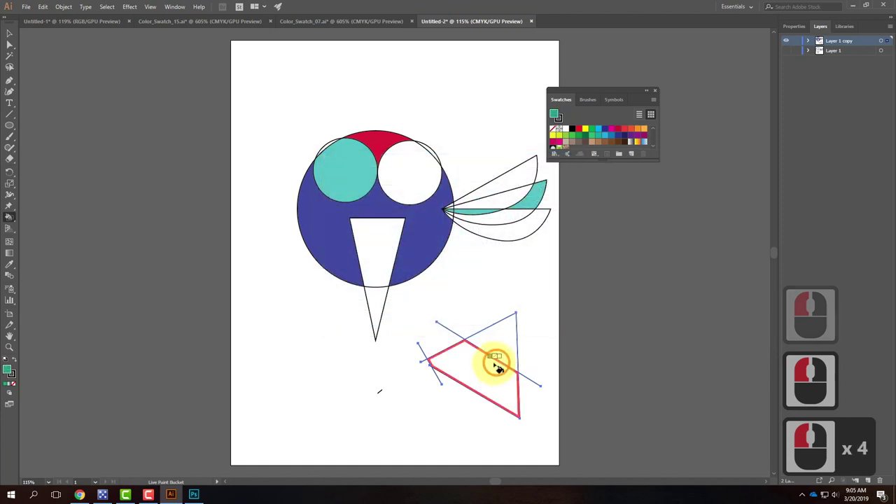
left_click(520, 405)
left_click(504, 341)
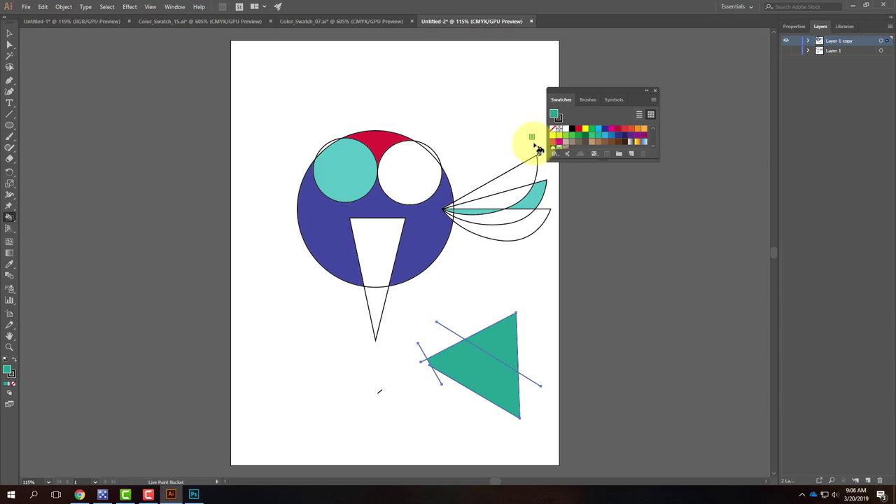
left_click(148, 494)
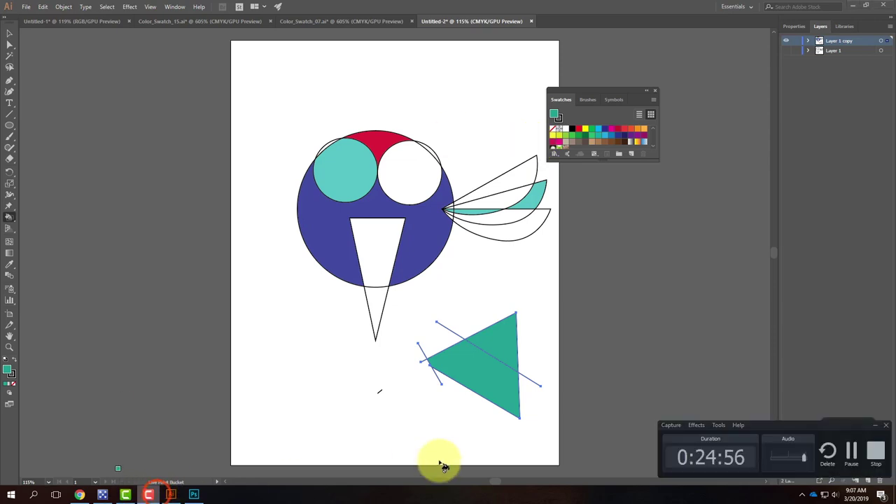